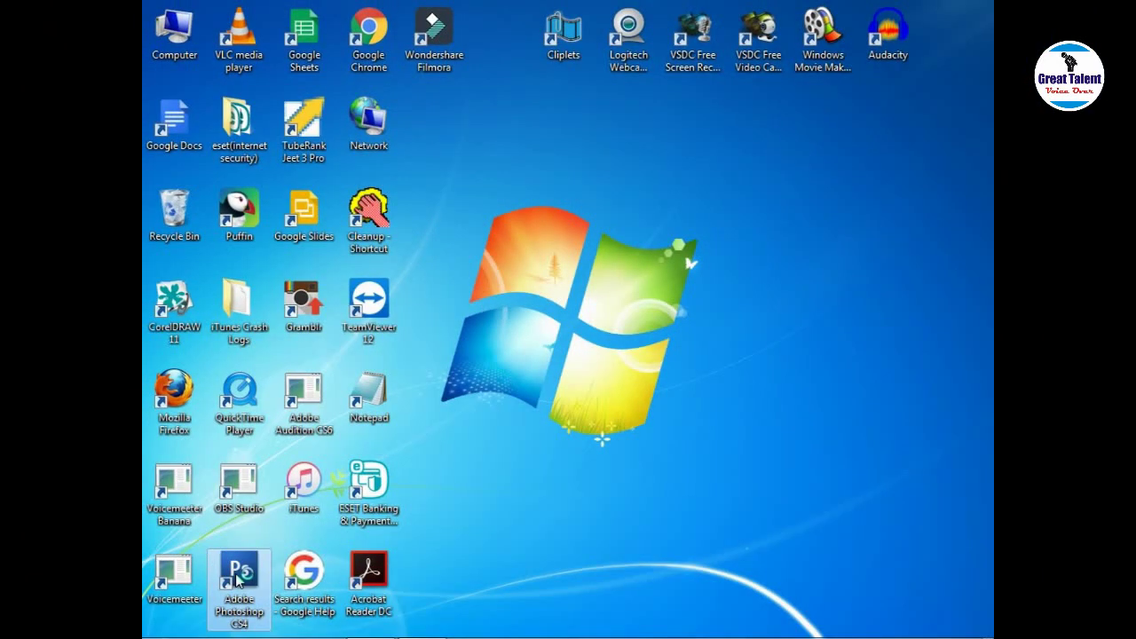
- Launch Adobe Photoshop CS4 from its desktop shortcut to an empty workspace
double_click(238, 577)
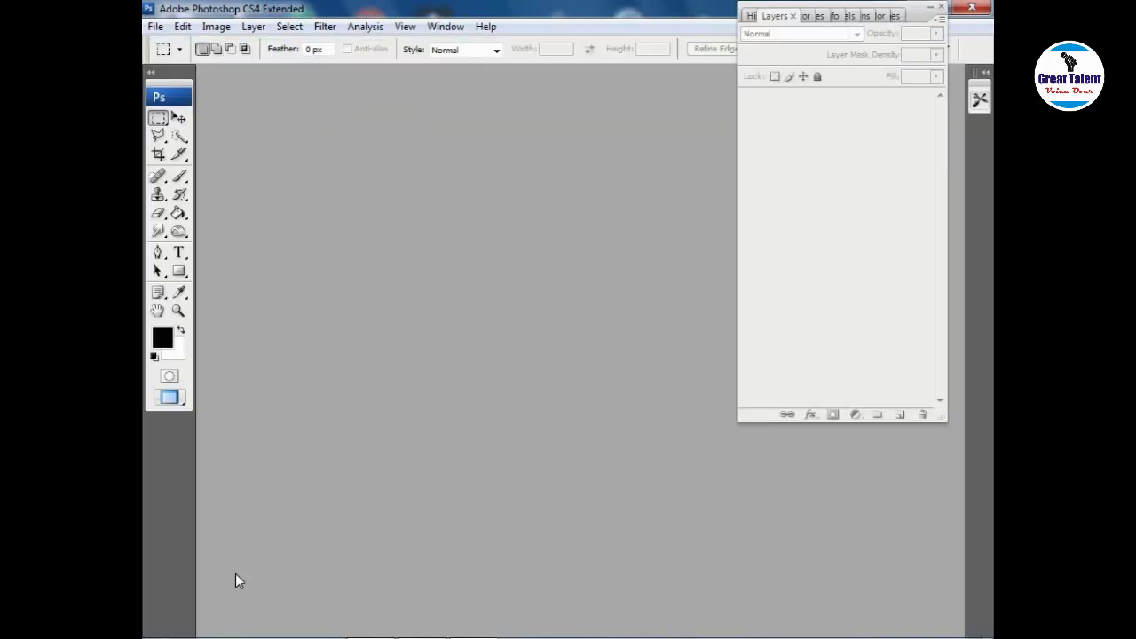
- Open buildings_landscape.jpg from the building folder
click(156, 28)
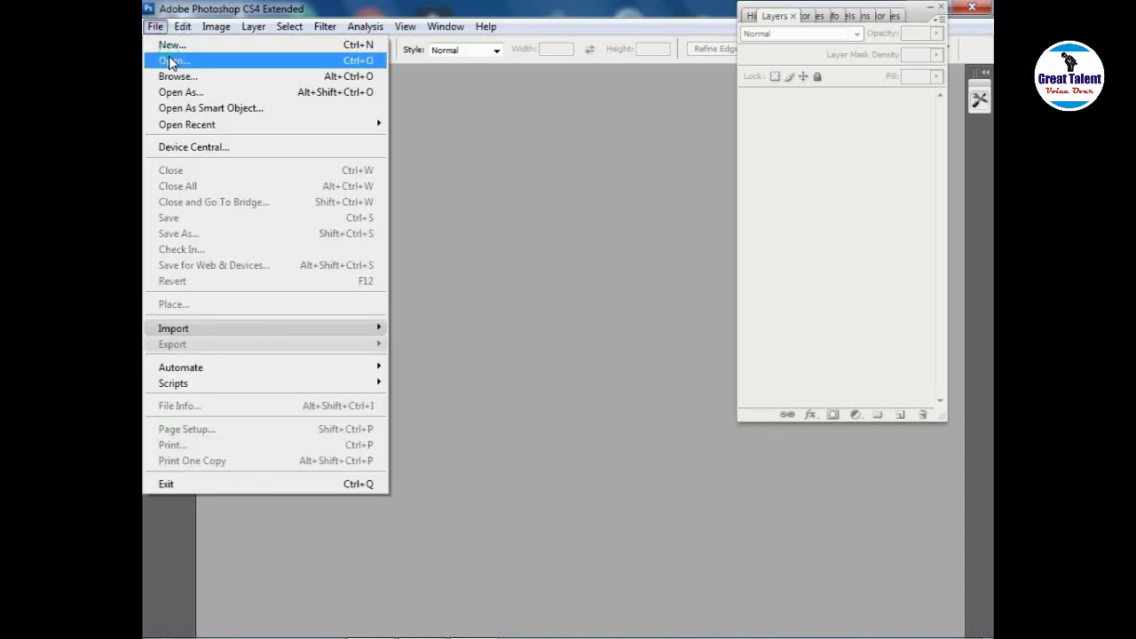
click(169, 56)
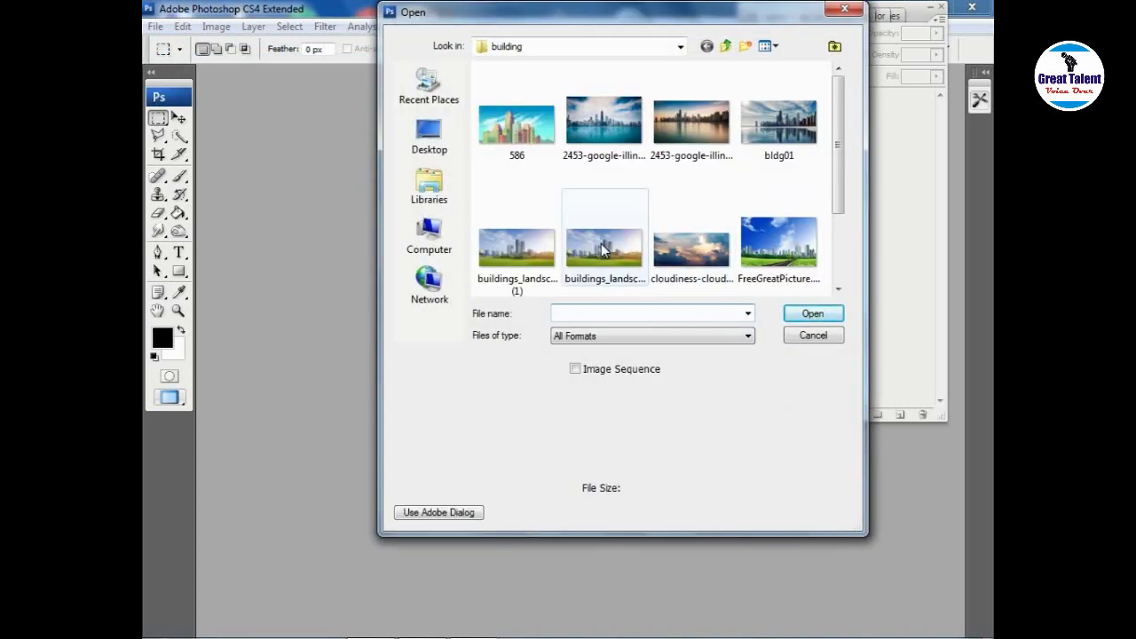
click(601, 244)
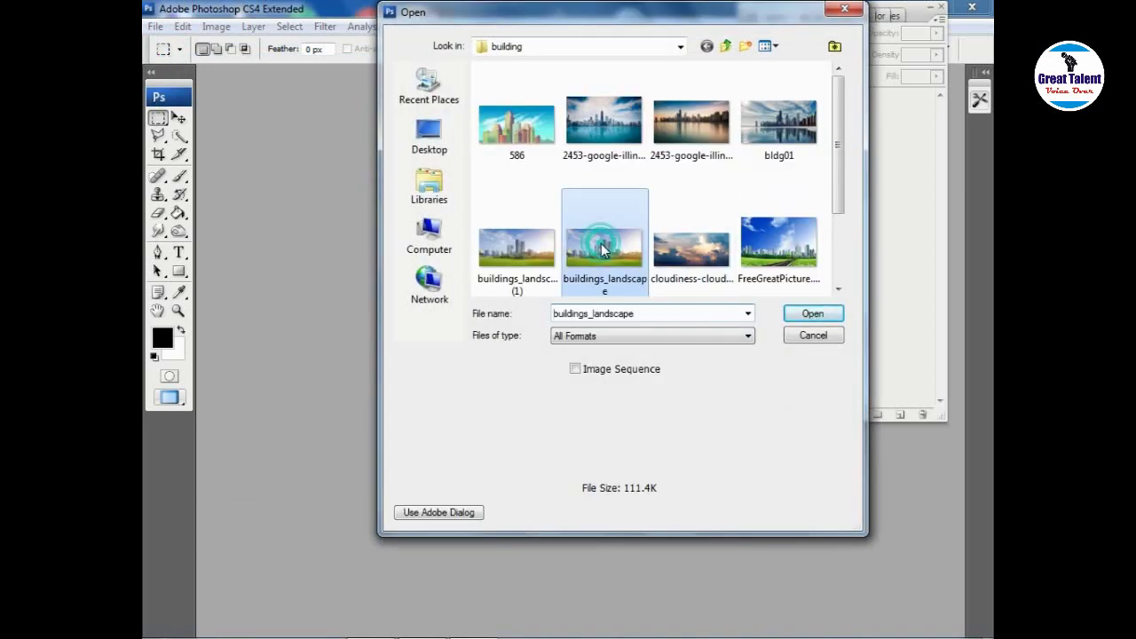
click(803, 314)
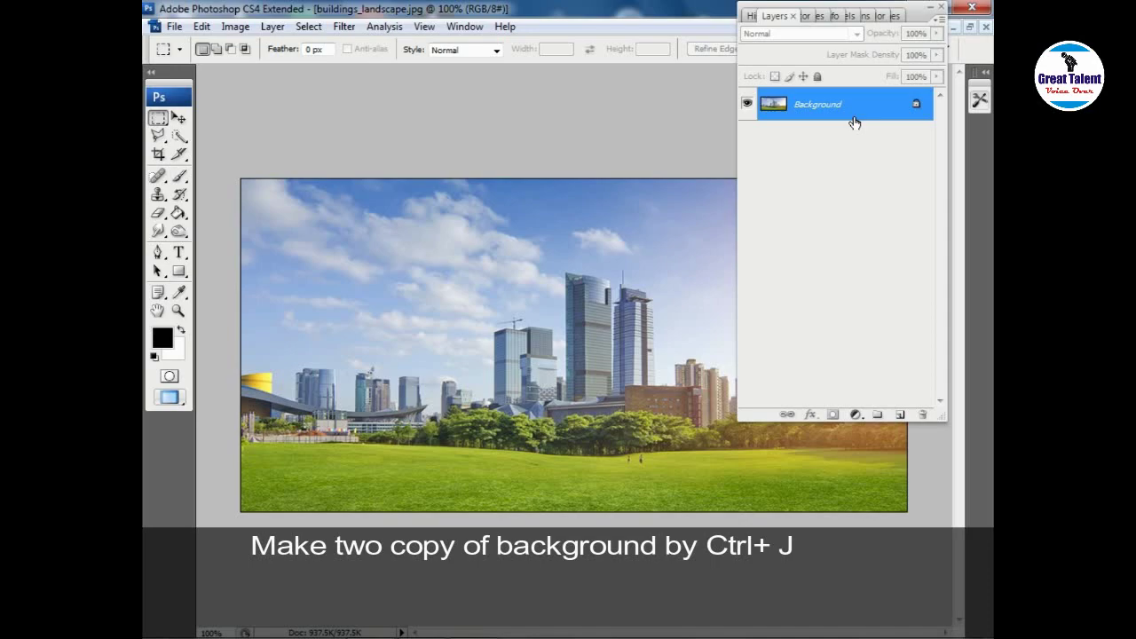
- Duplicate the Background twice, hide Layer 1 and Layer 1 copy, and select Background
key(ctrl+j)
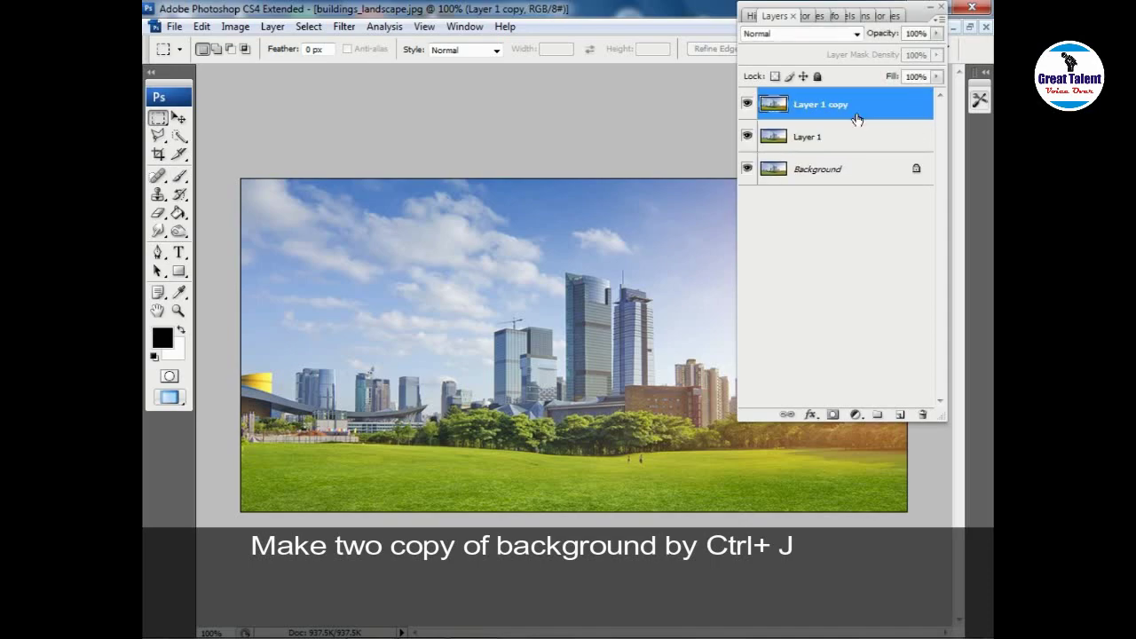
key(ctrl+j)
click(747, 137)
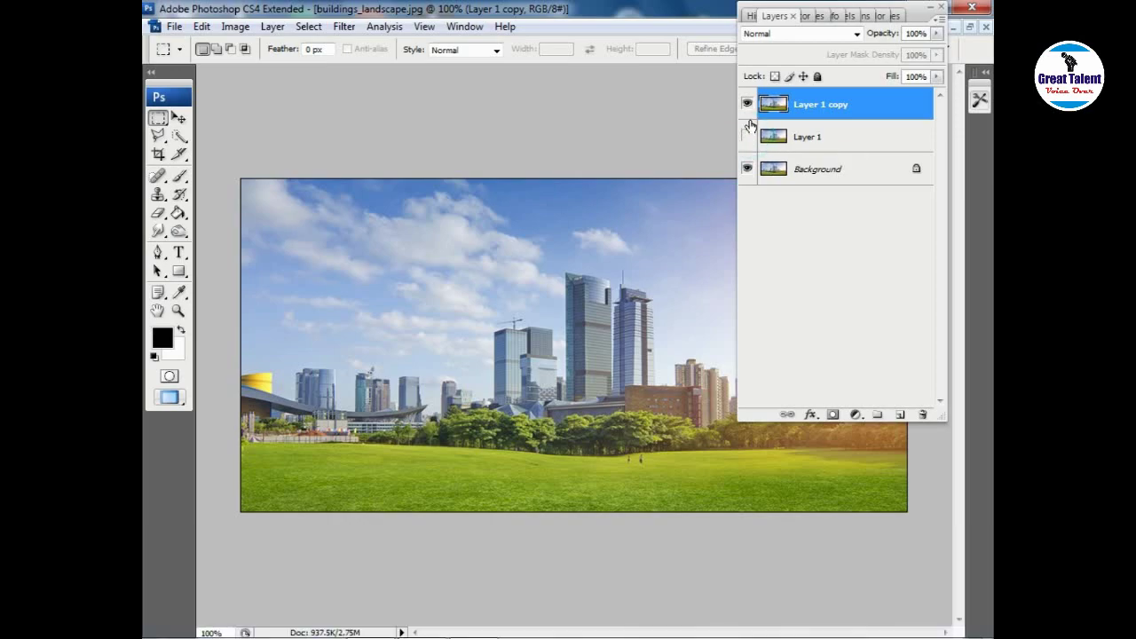
click(748, 104)
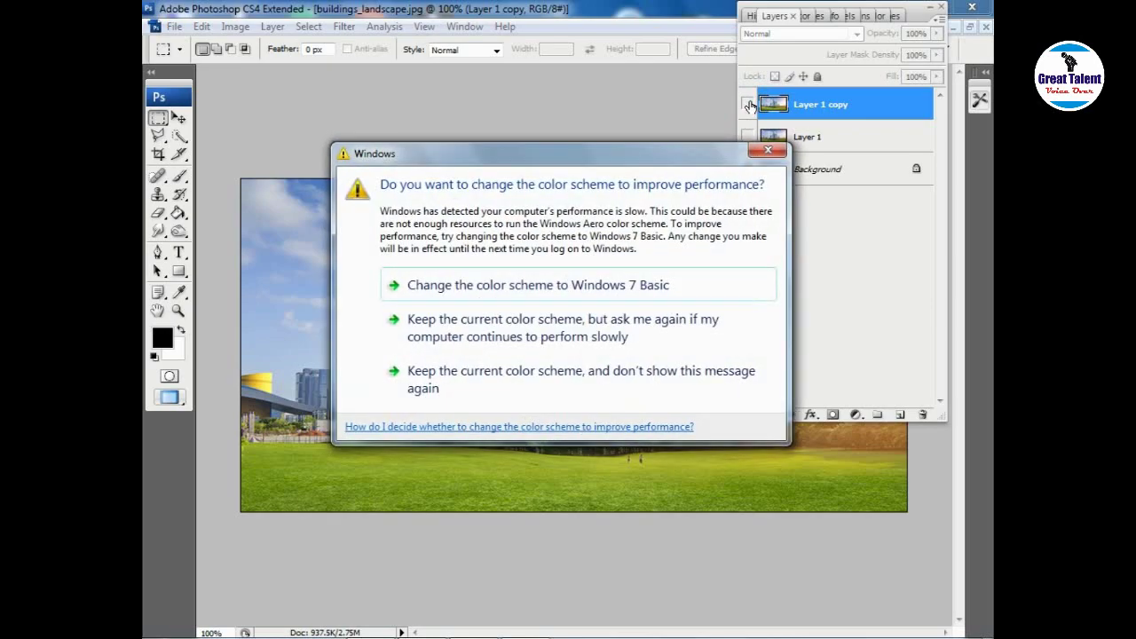
click(415, 322)
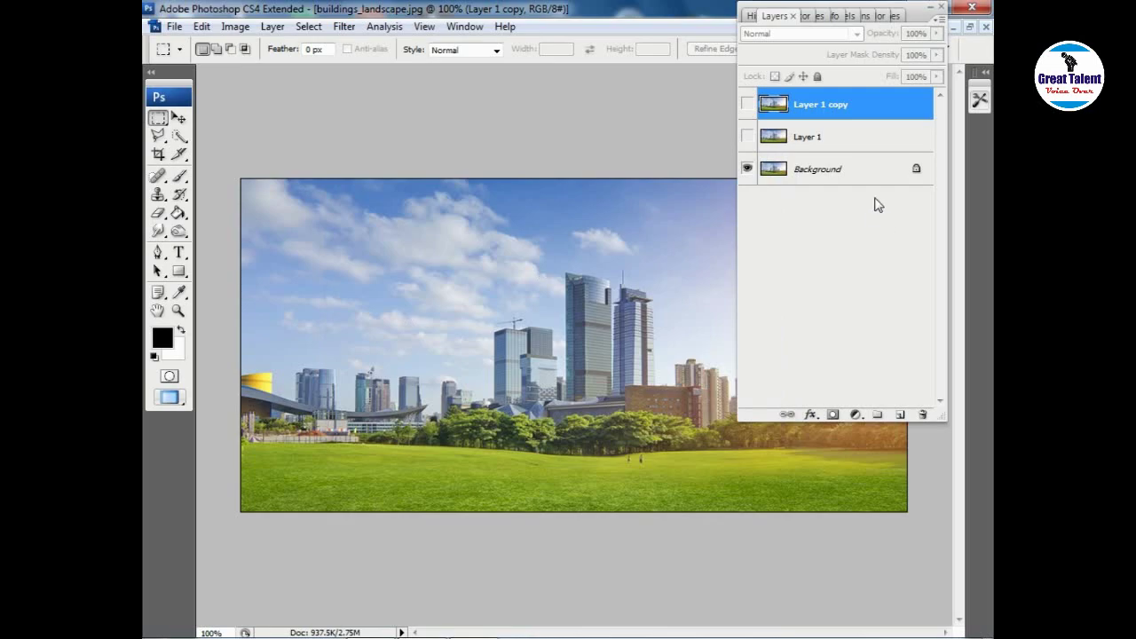
click(900, 170)
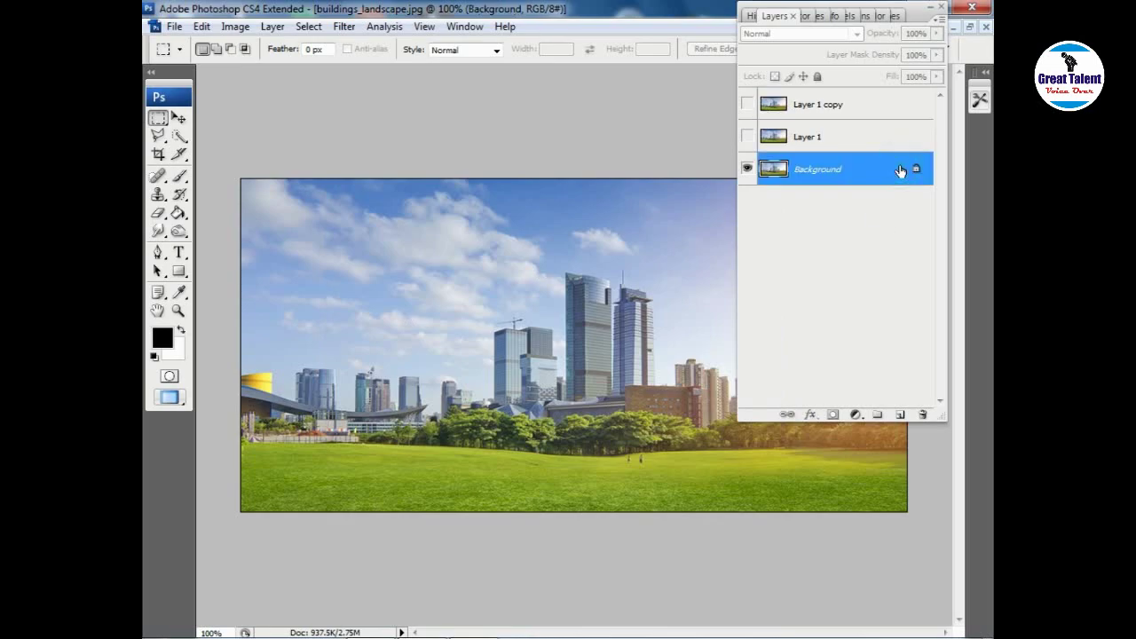
- Add a Gradient Fill layer using the Black, White gradient preset
click(856, 416)
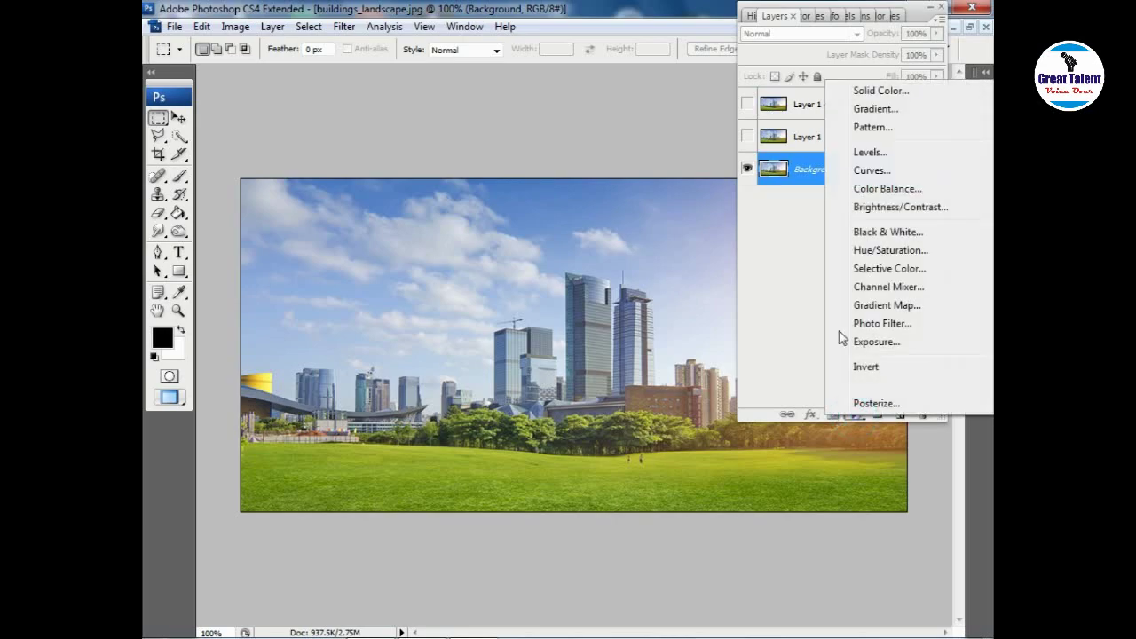
click(871, 108)
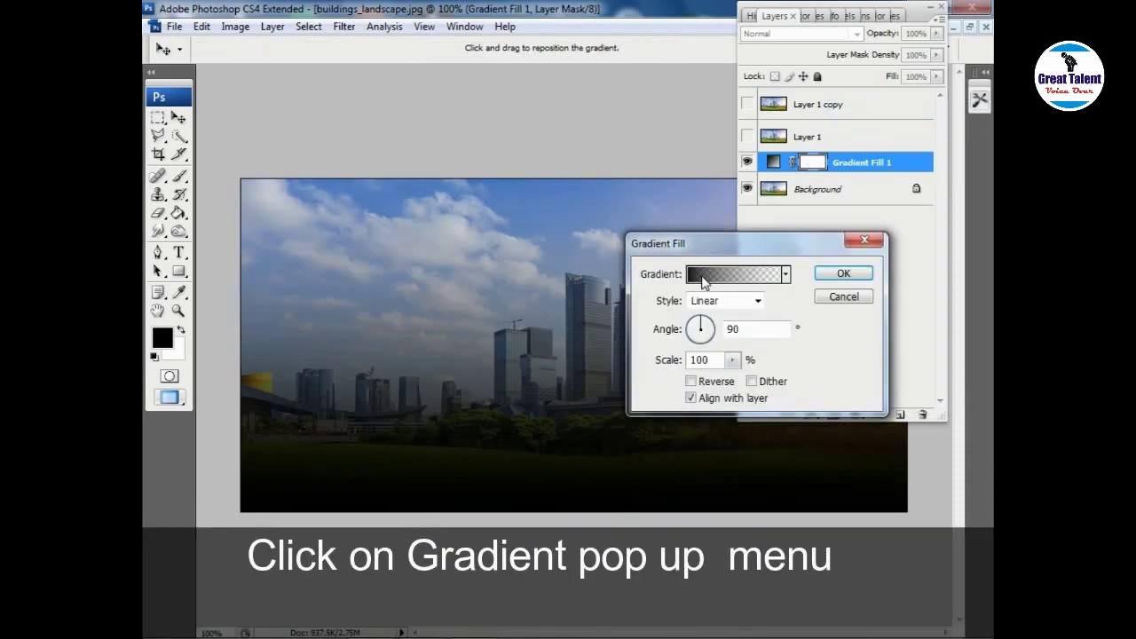
click(703, 280)
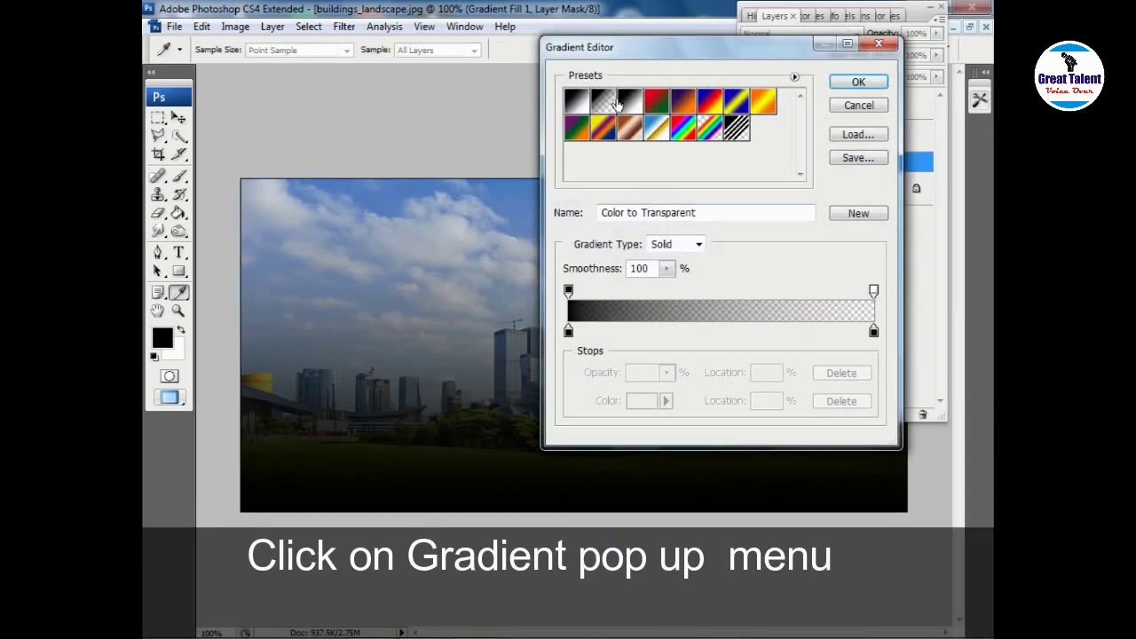
click(627, 100)
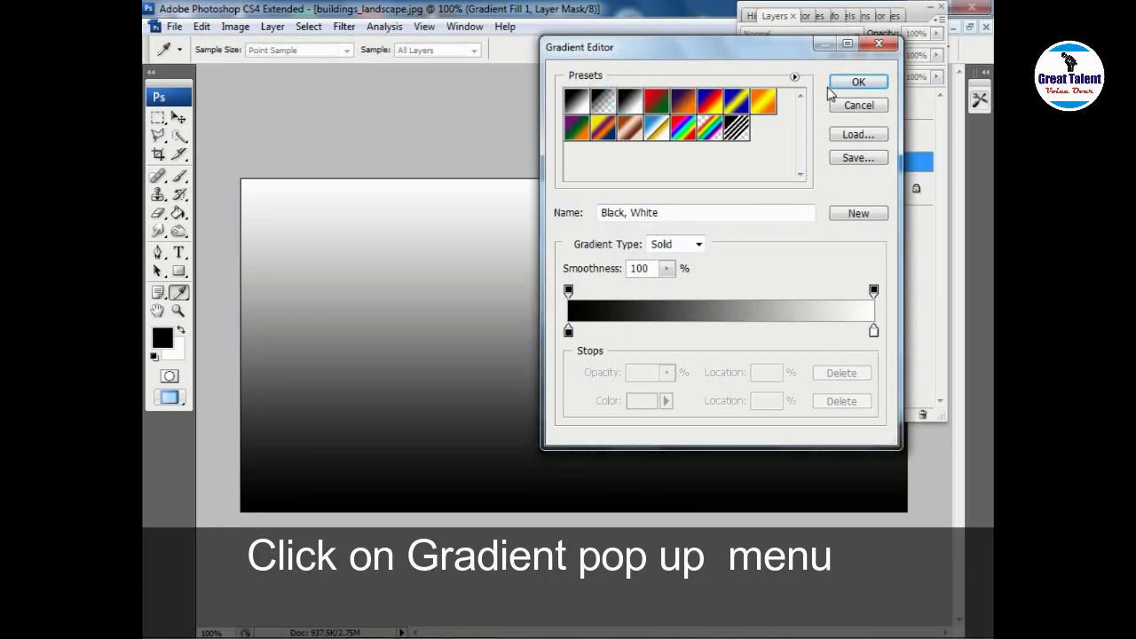
click(858, 82)
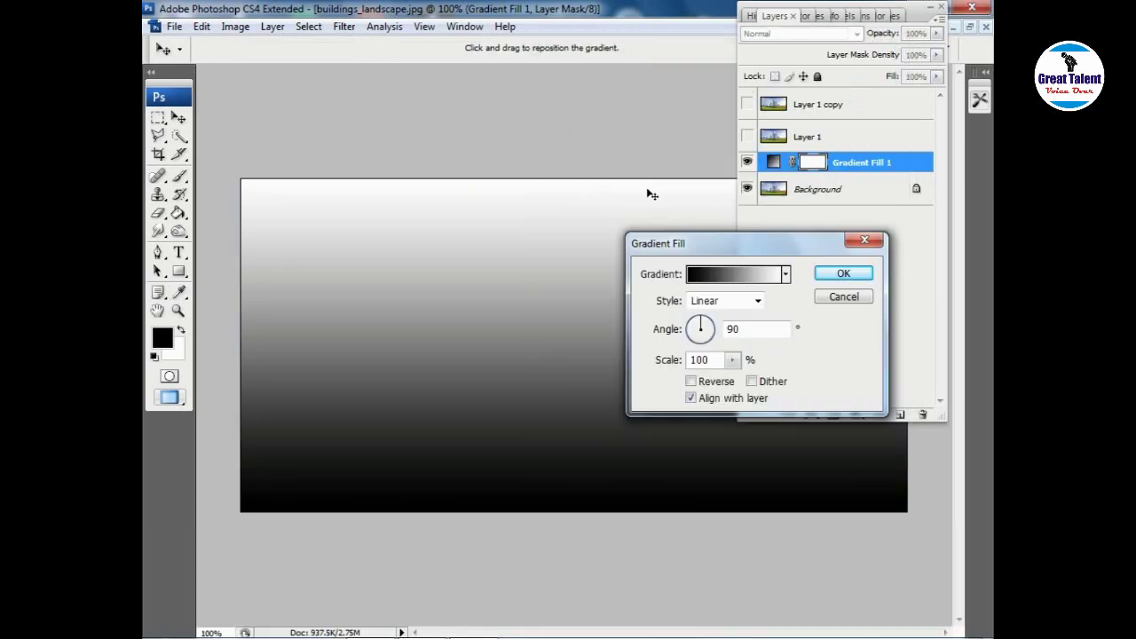
- Change the gradient's black stop to light grey aeaeb7 and confirm the fill layer
click(699, 275)
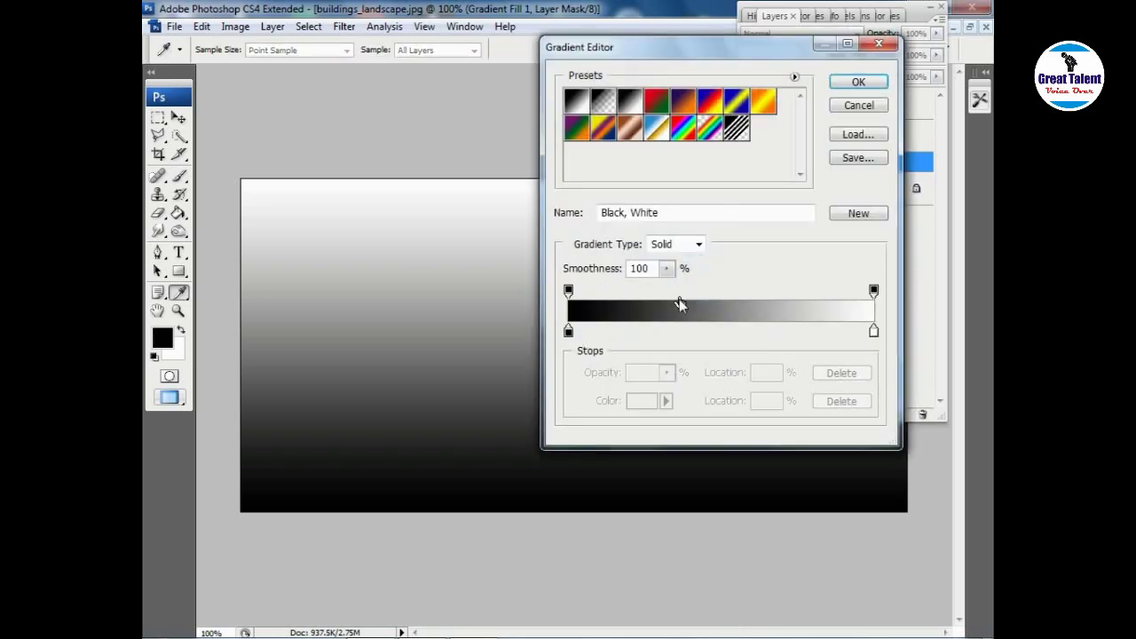
click(568, 332)
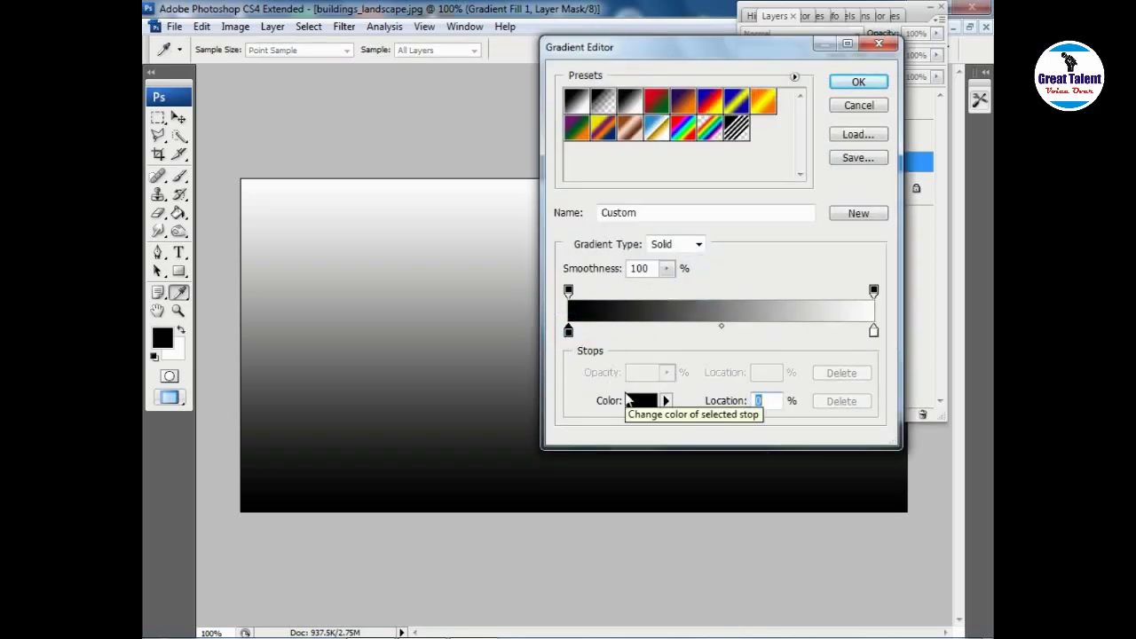
click(638, 401)
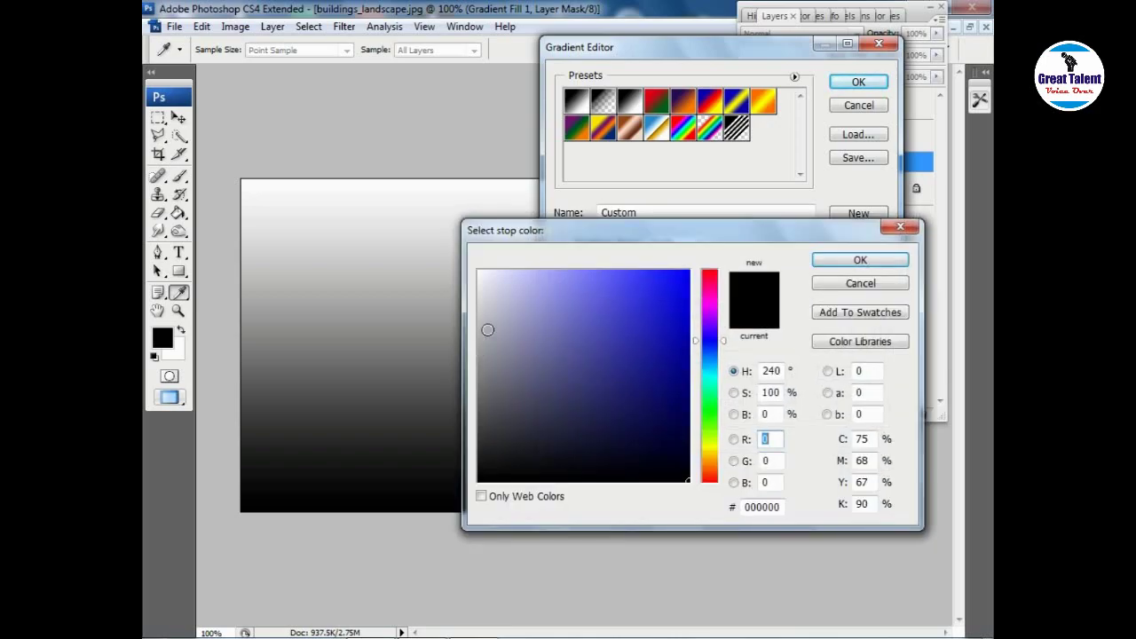
click(487, 329)
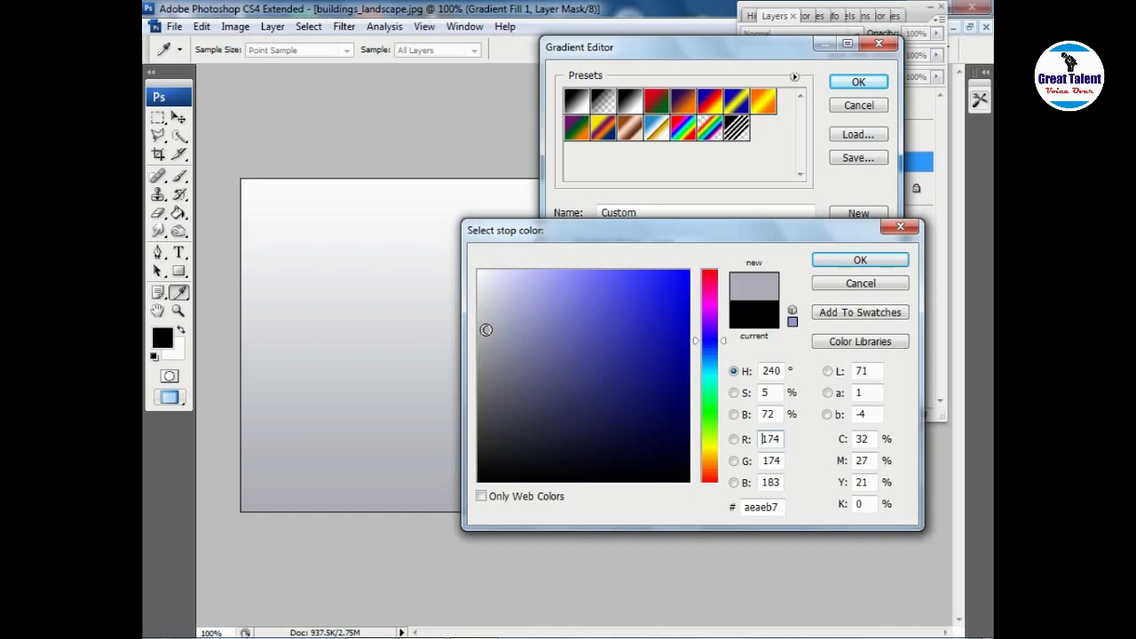
click(839, 260)
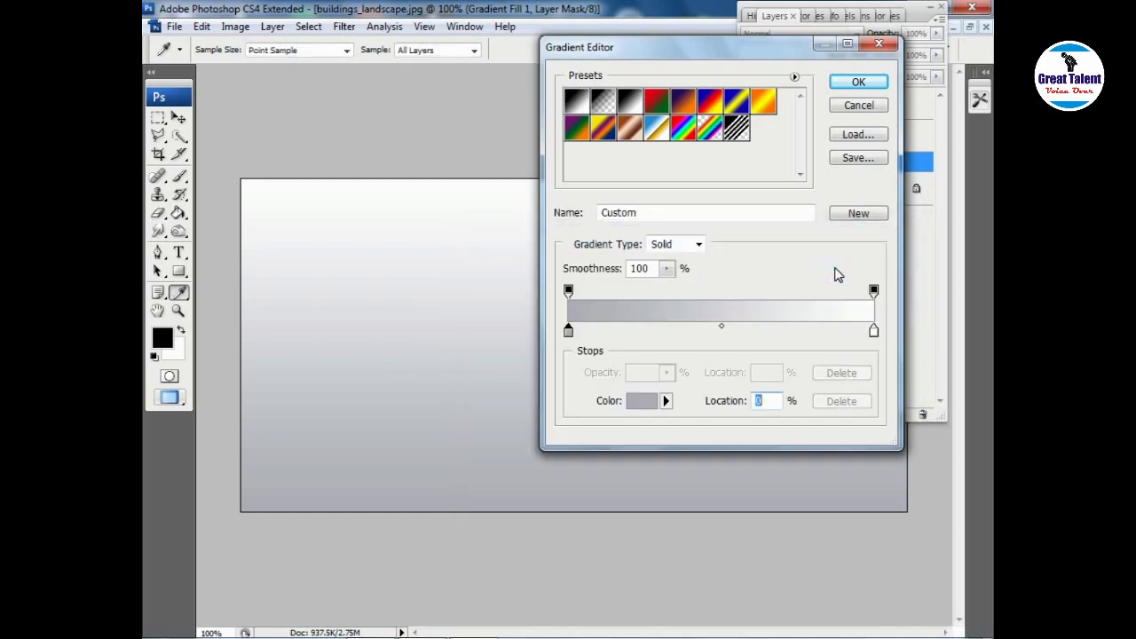
click(859, 84)
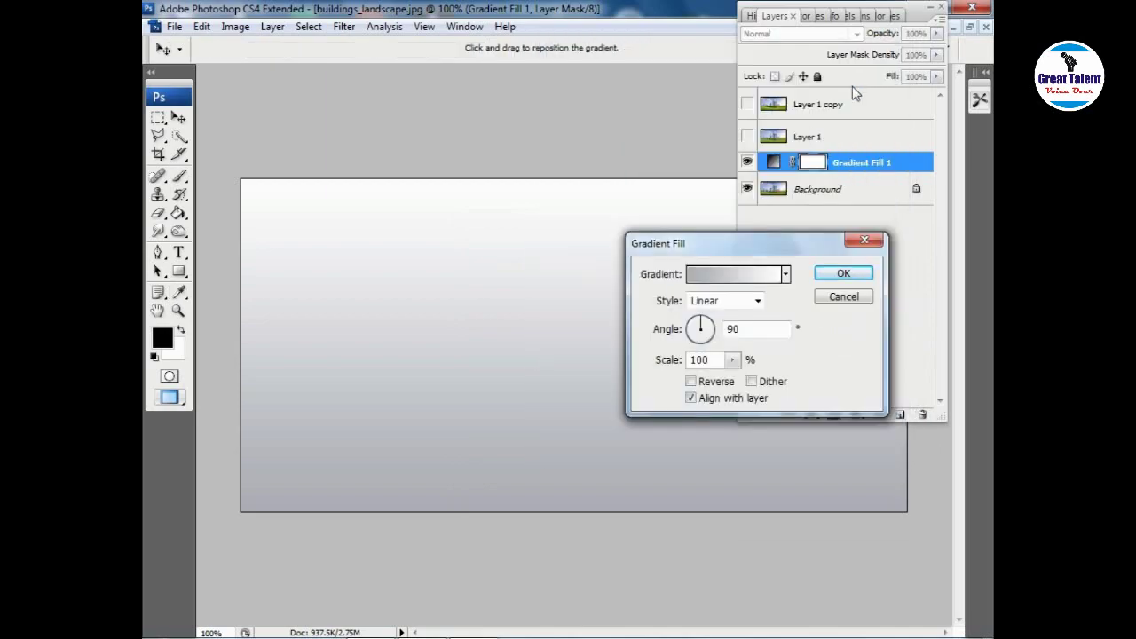
click(843, 274)
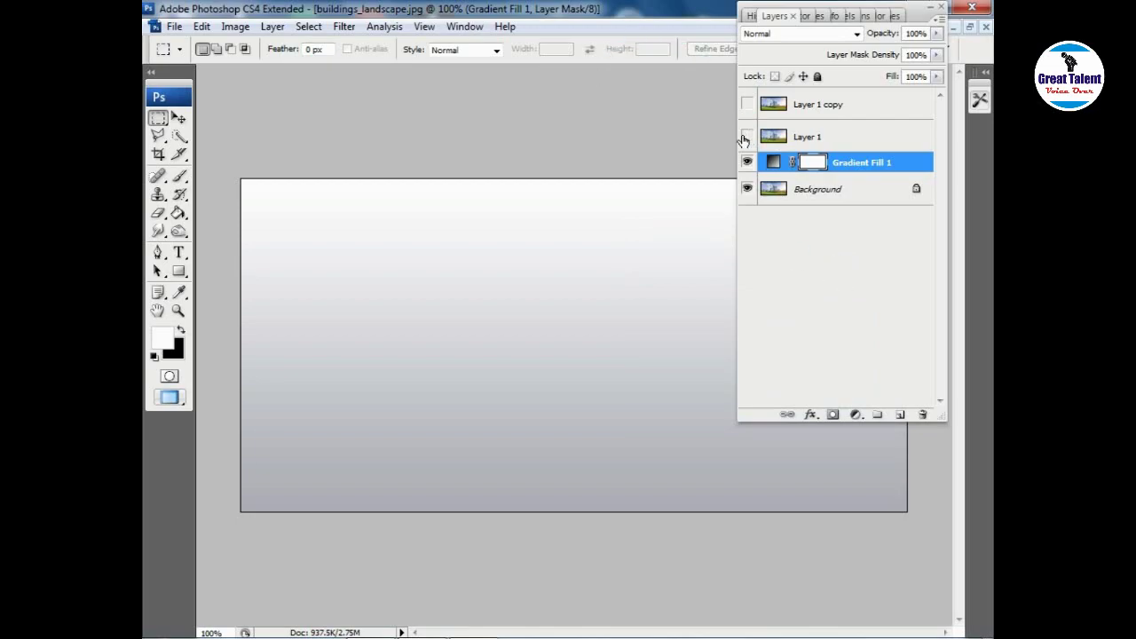
- Show Layer 1 and marquee-select a rectangle around the central skyscrapers and lawn
click(747, 138)
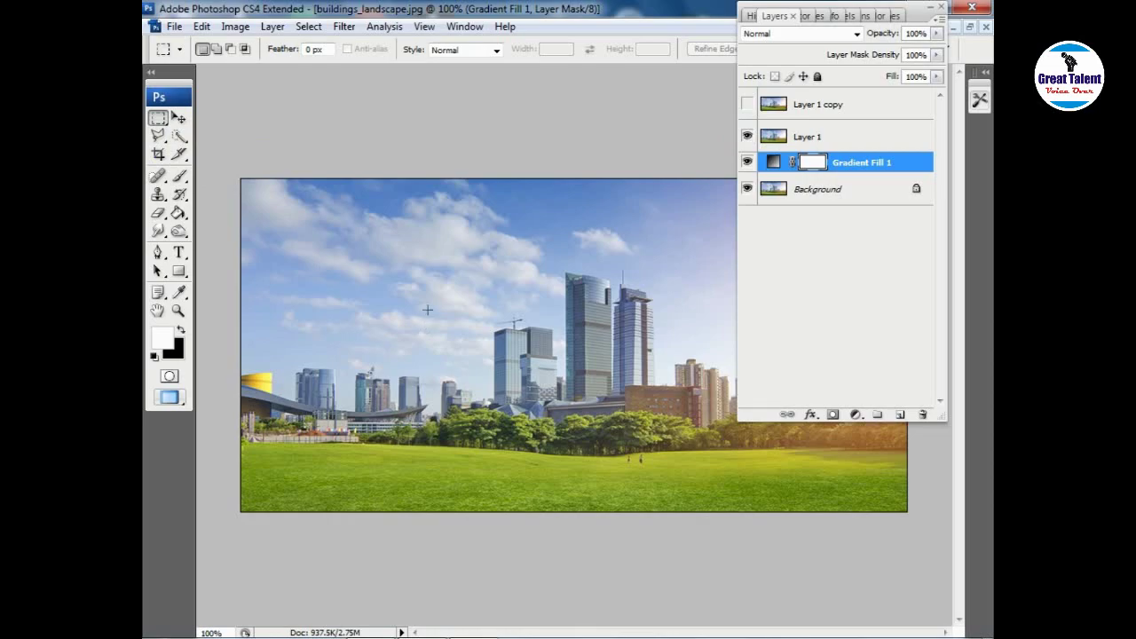
mouse_move(427, 307)
mouse_down()
mouse_move(662, 463)
mouse_move(797, 492)
mouse_up()
drag(797, 494, 797, 493)
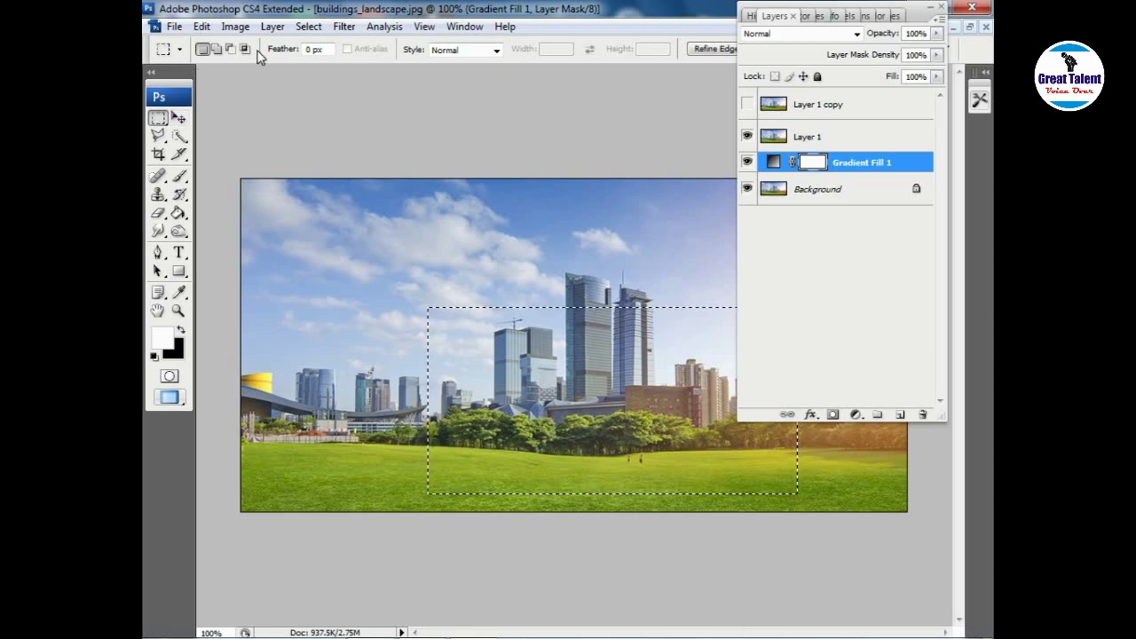
click(307, 27)
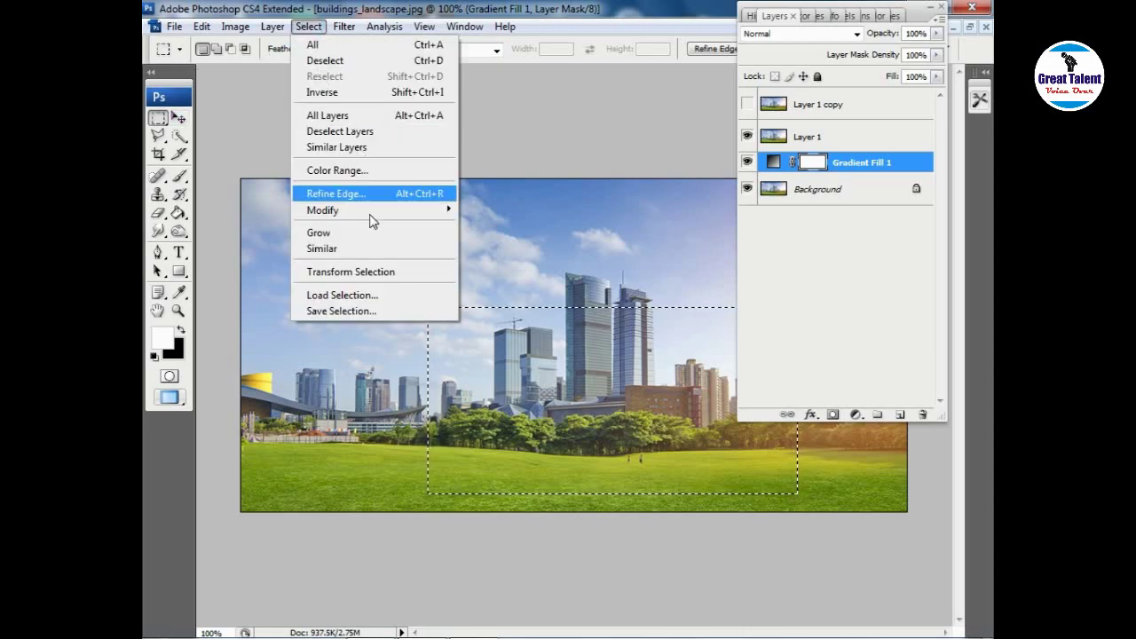
- Perspective-transform the selection so it widens at the bottom and narrows at the top
click(367, 282)
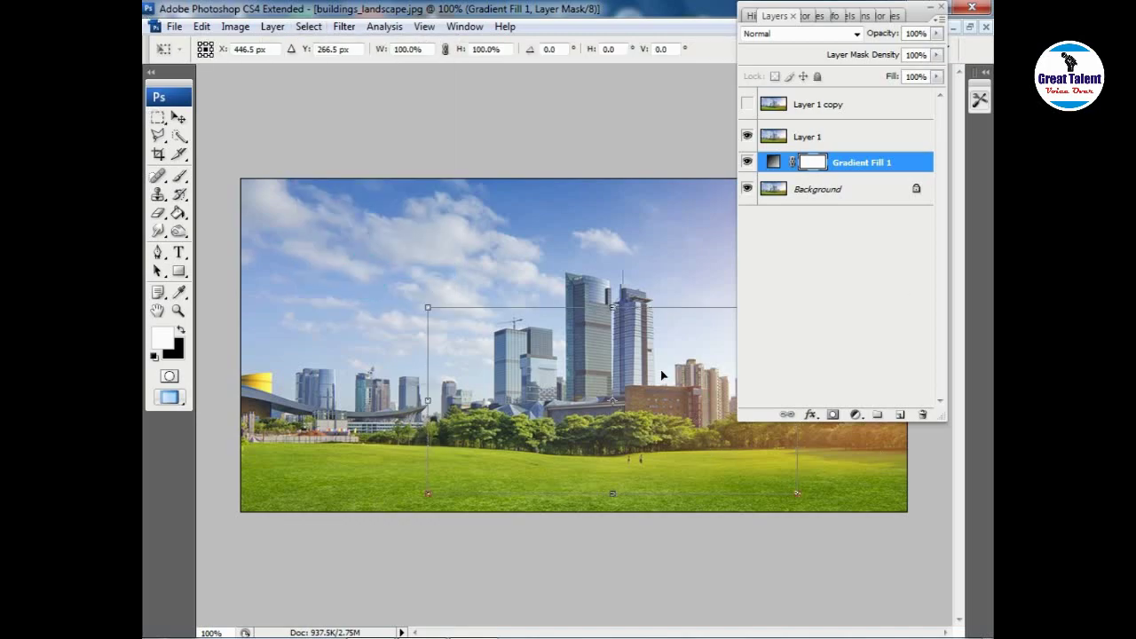
right_click(612, 333)
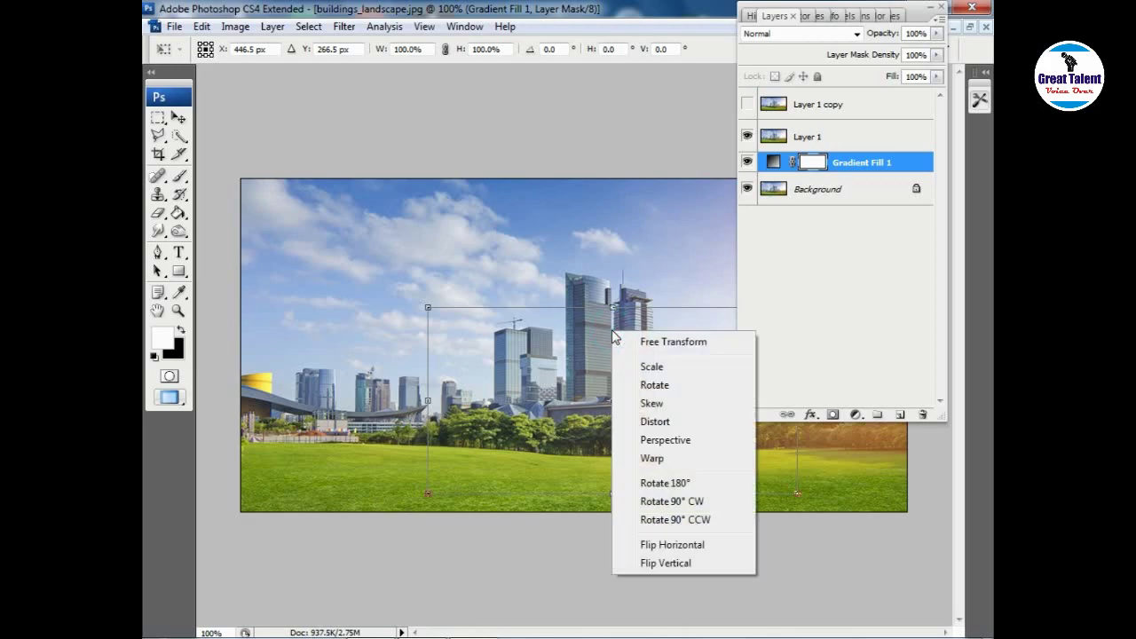
click(649, 442)
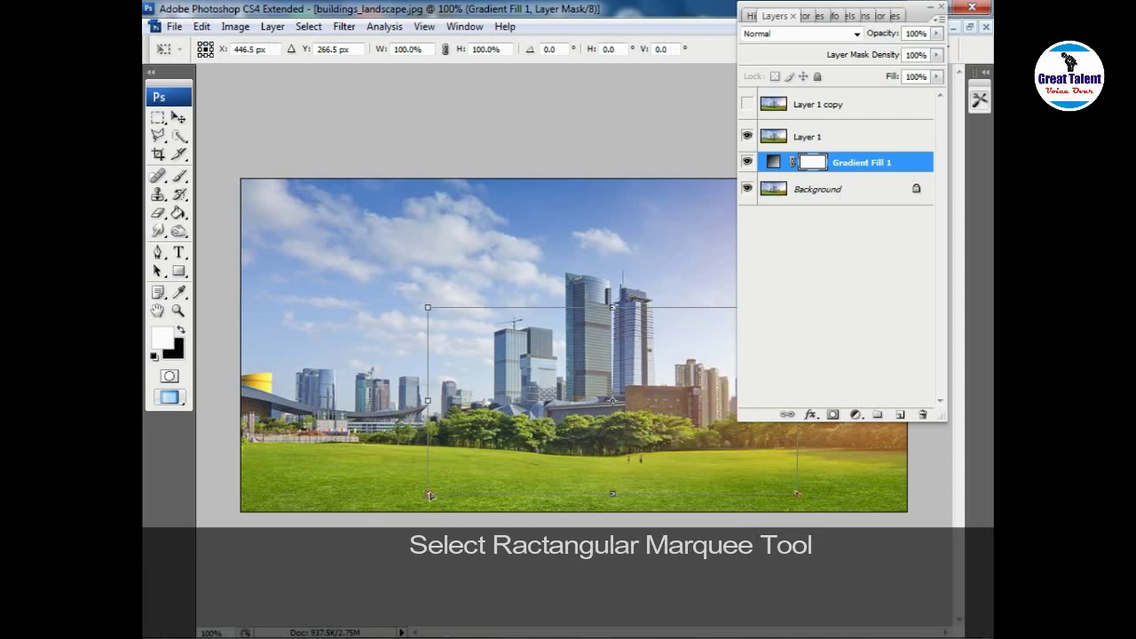
drag(427, 495, 357, 492)
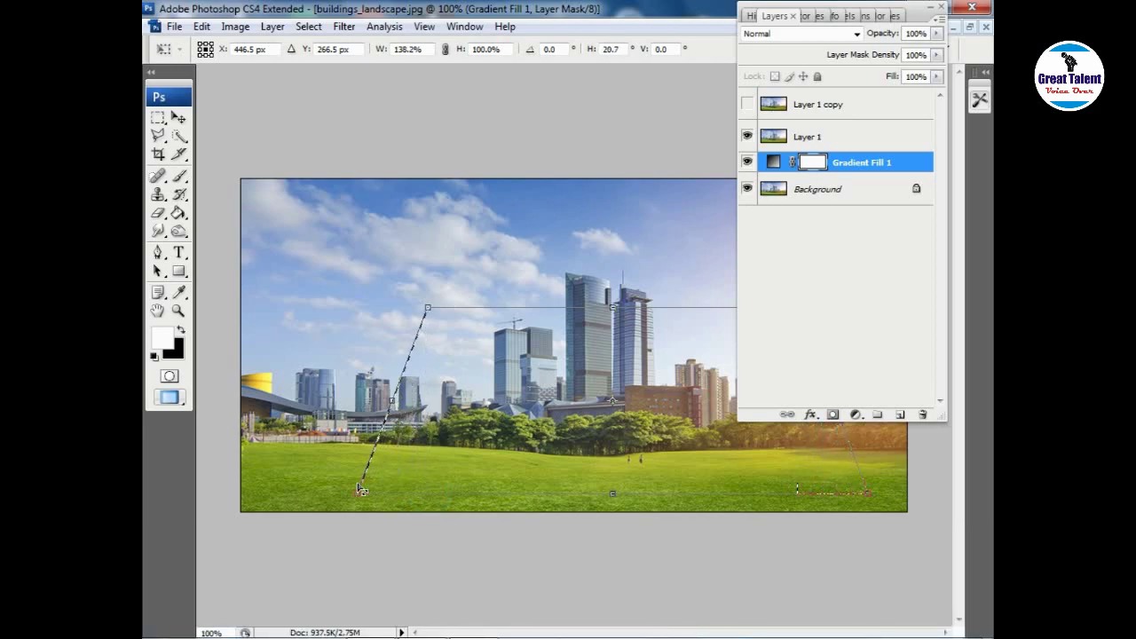
drag(428, 310, 506, 308)
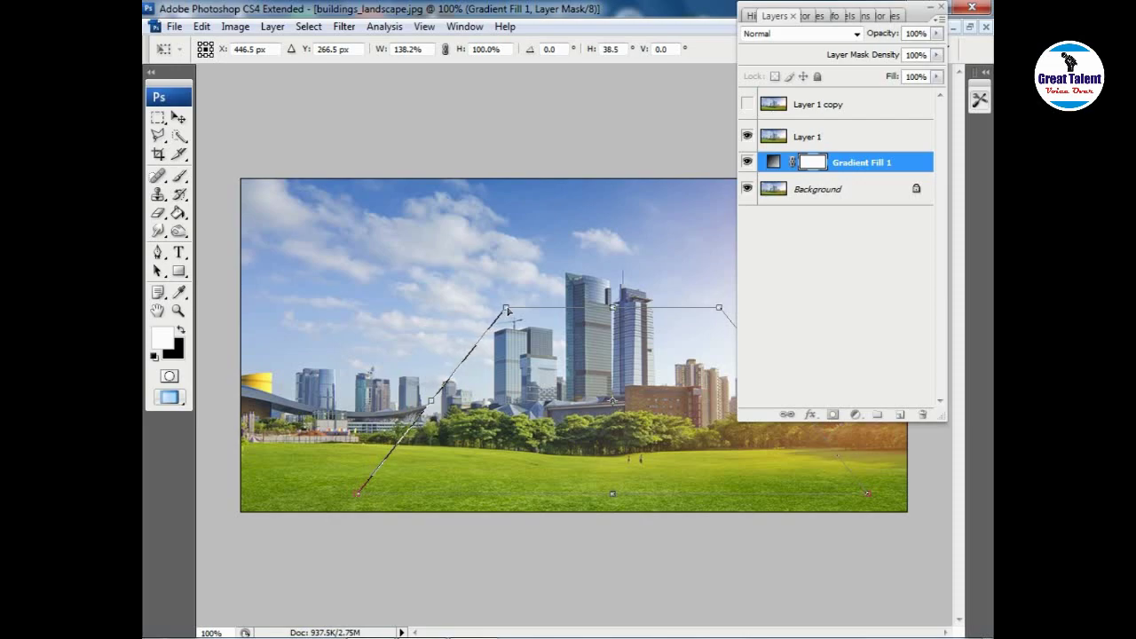
- Scale the selection's top edge down slightly and apply the transform
right_click(546, 324)
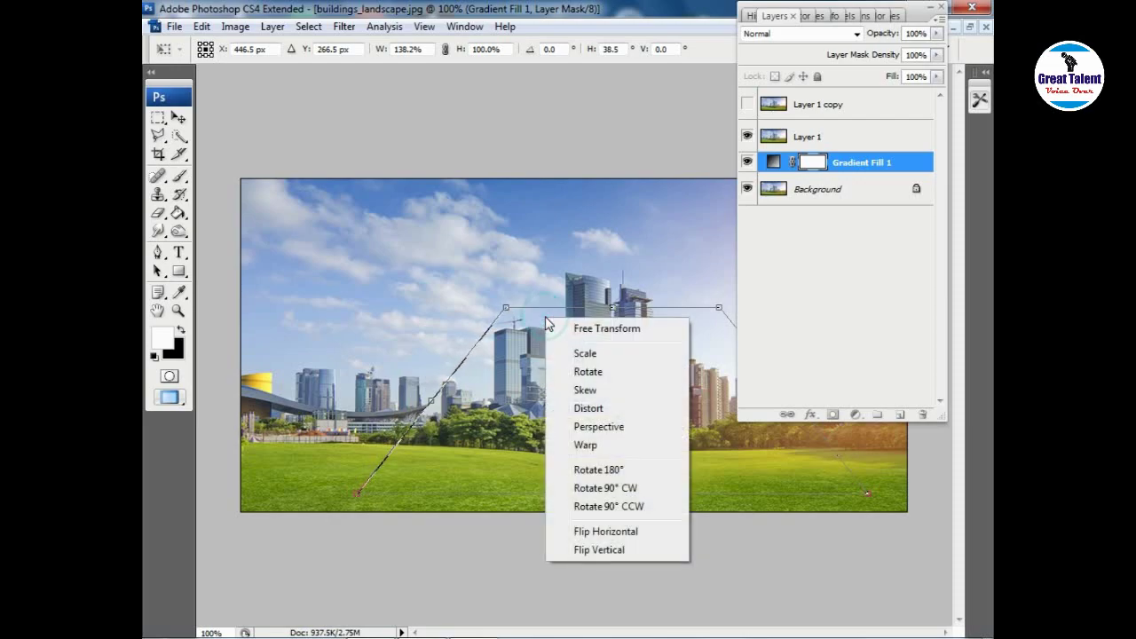
click(583, 353)
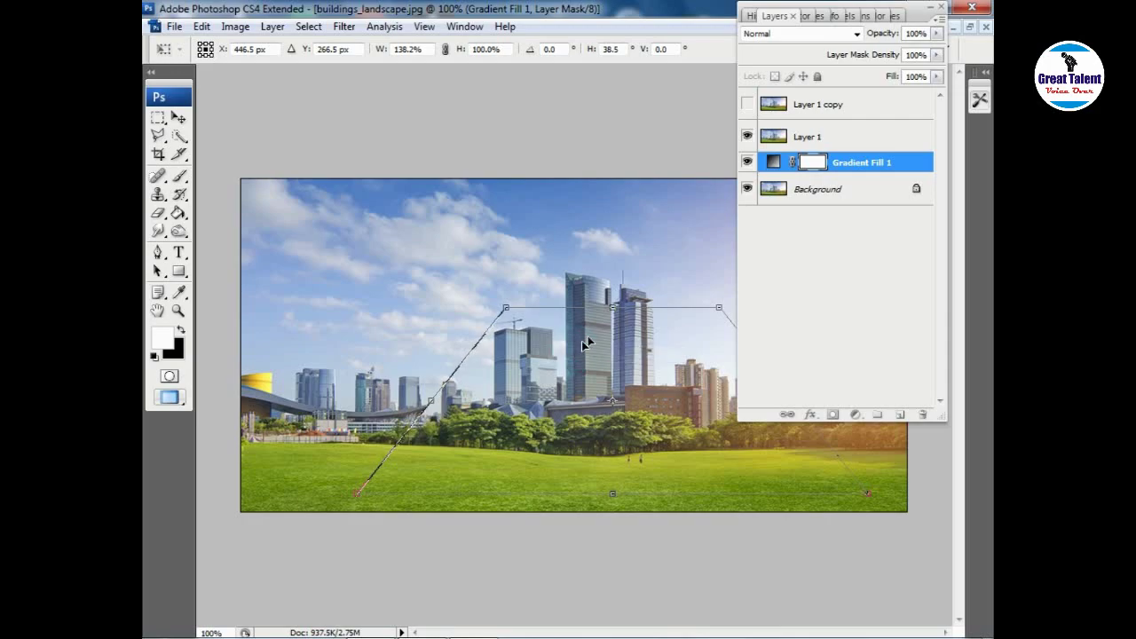
drag(613, 307, 631, 384)
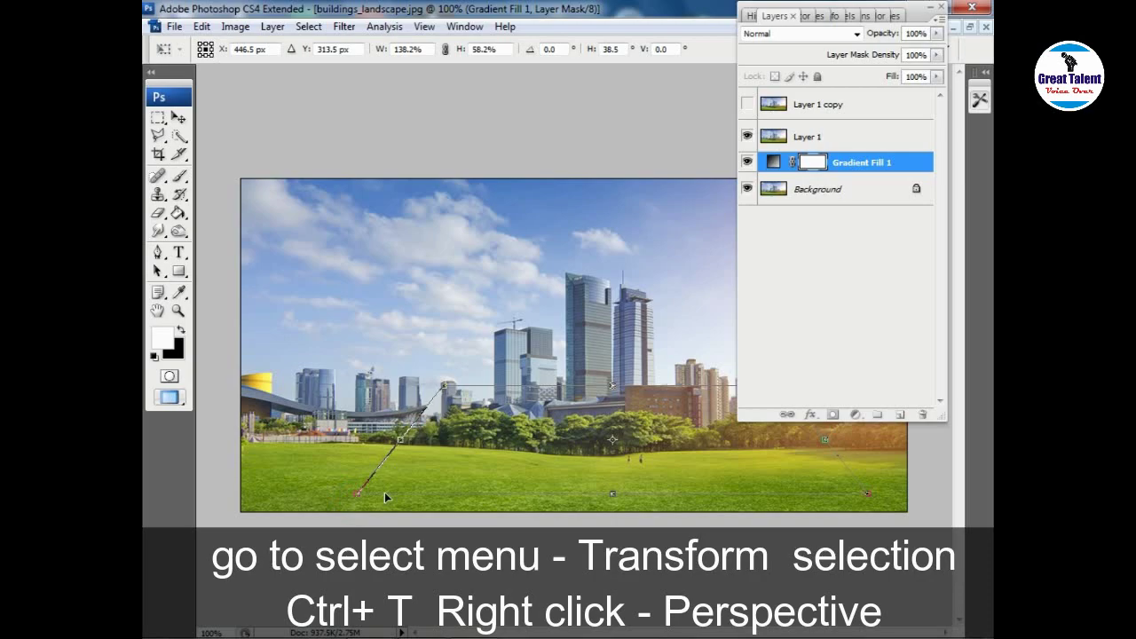
key(Return)
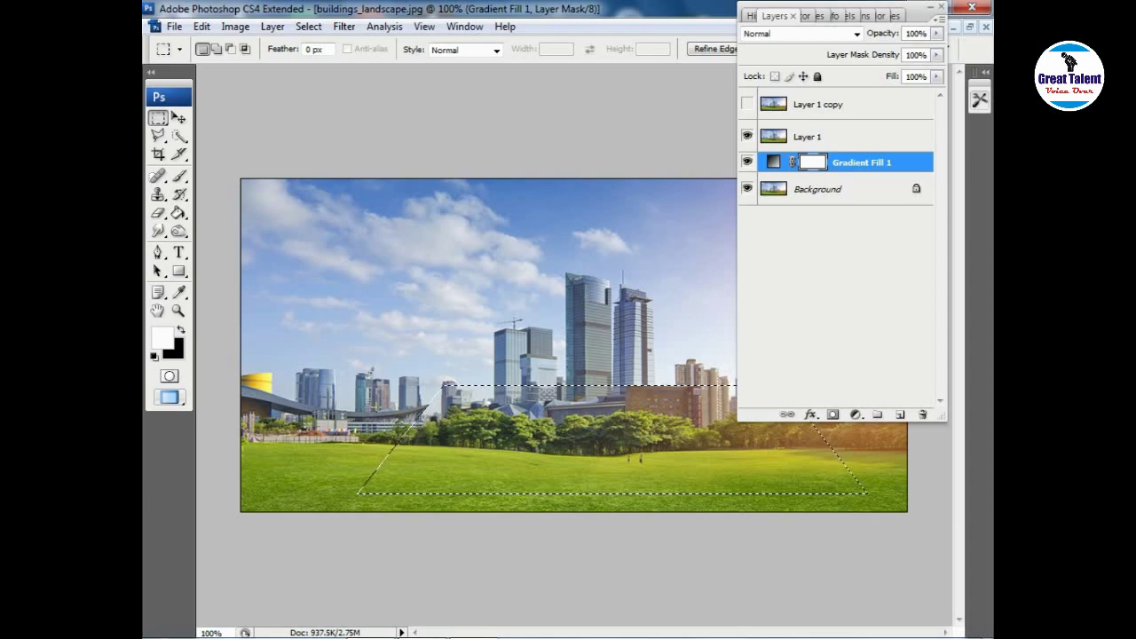
- Mask Layer 1 to the trapezoid, hide Background, and toggle Layer 1 copy to compare
click(804, 139)
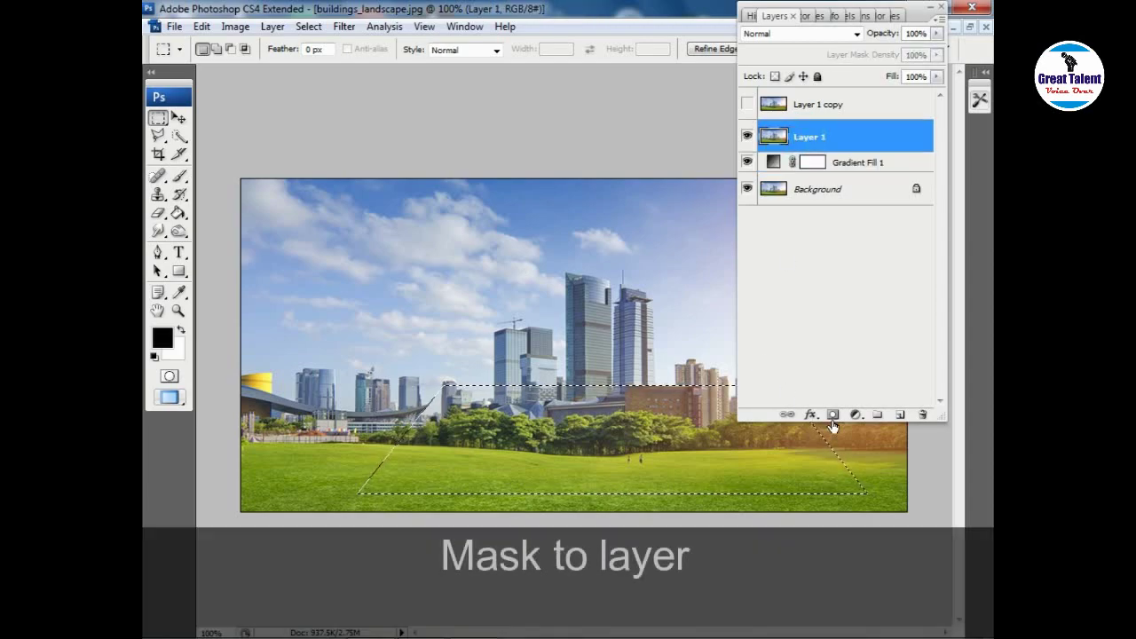
click(833, 414)
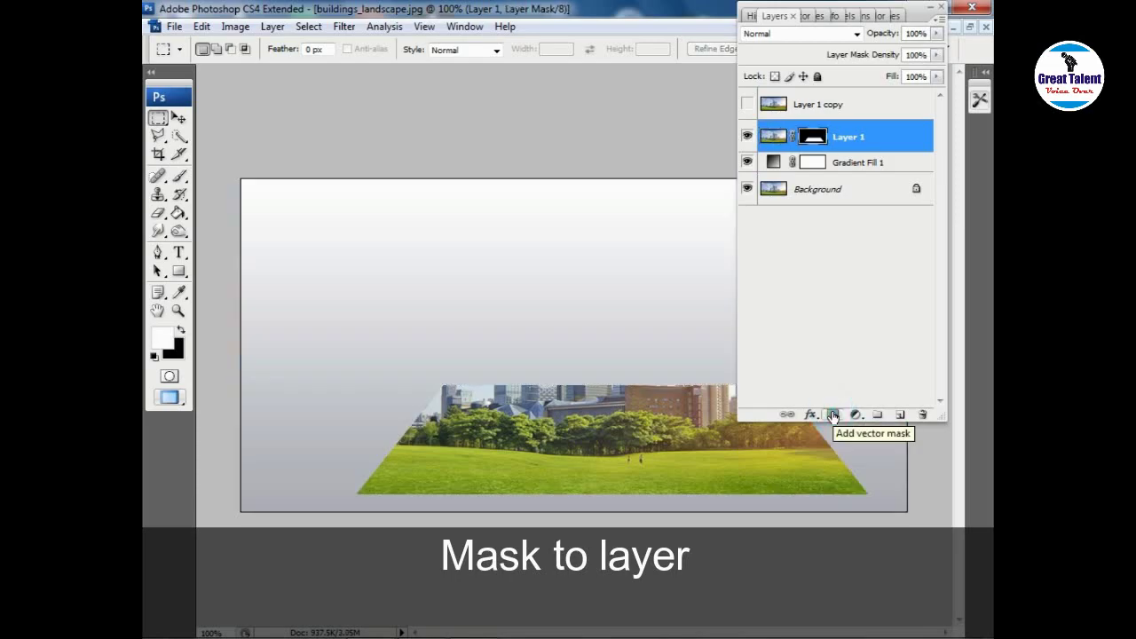
click(748, 189)
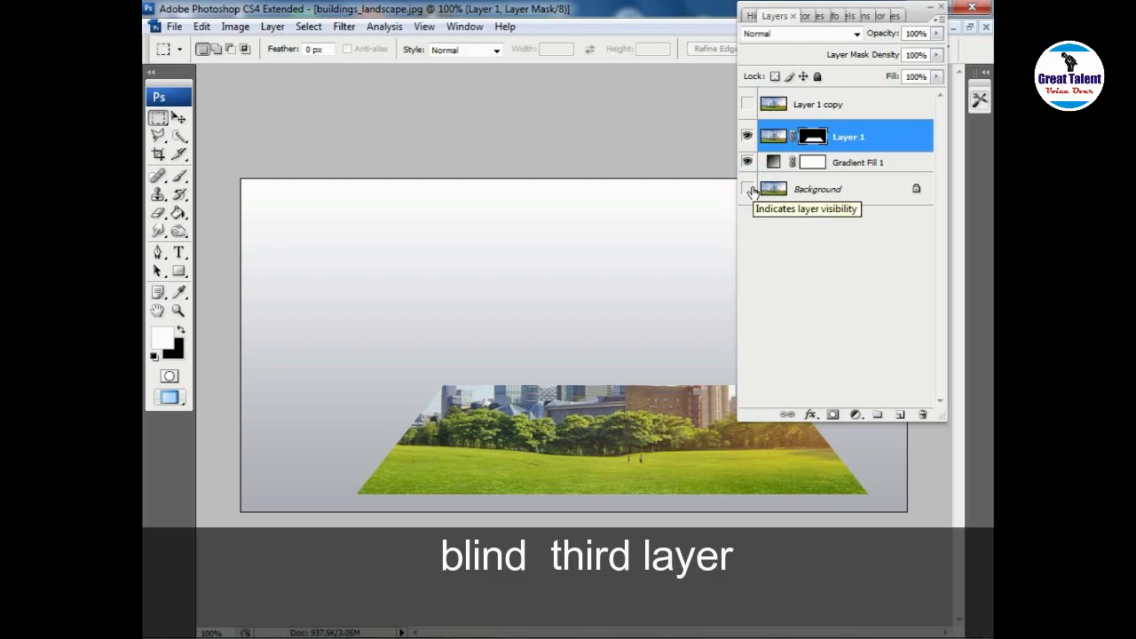
click(747, 104)
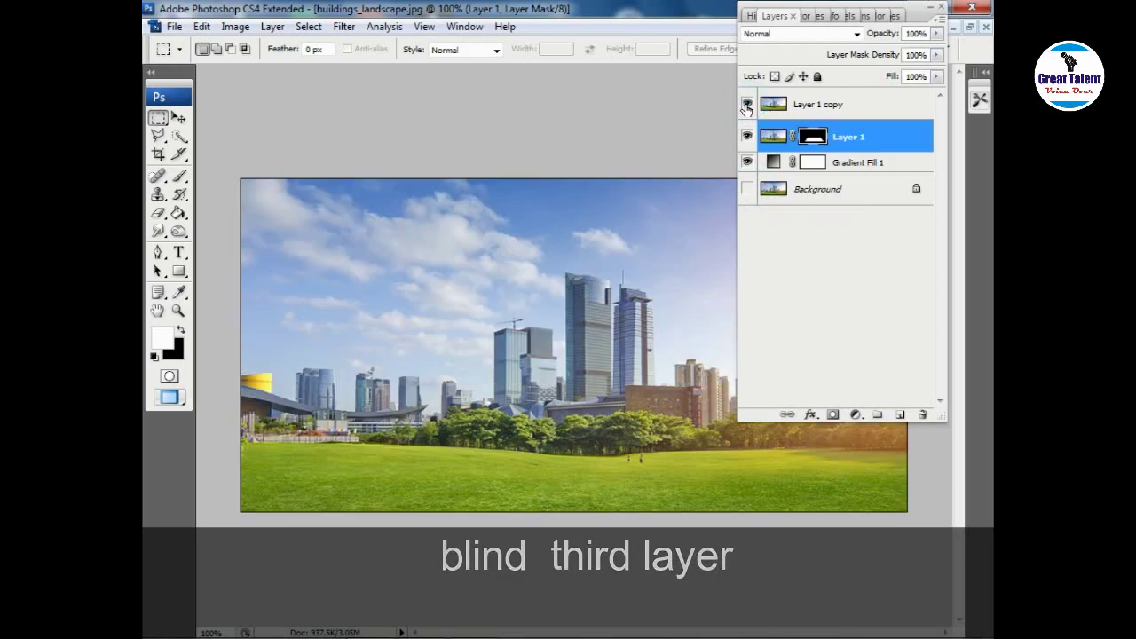
click(748, 105)
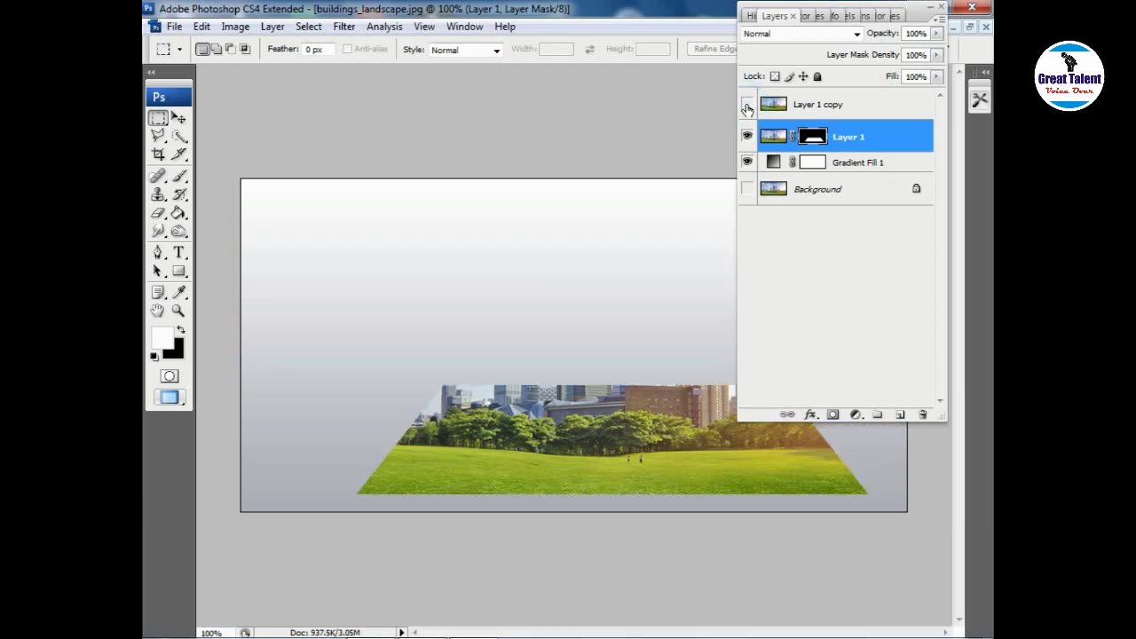
click(747, 105)
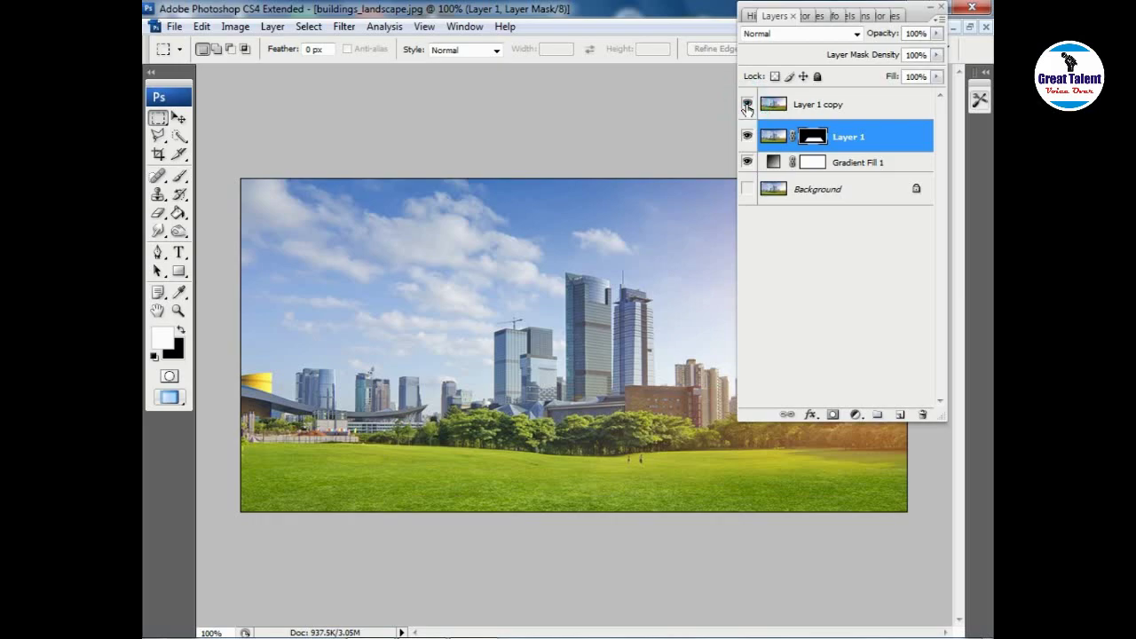
click(747, 105)
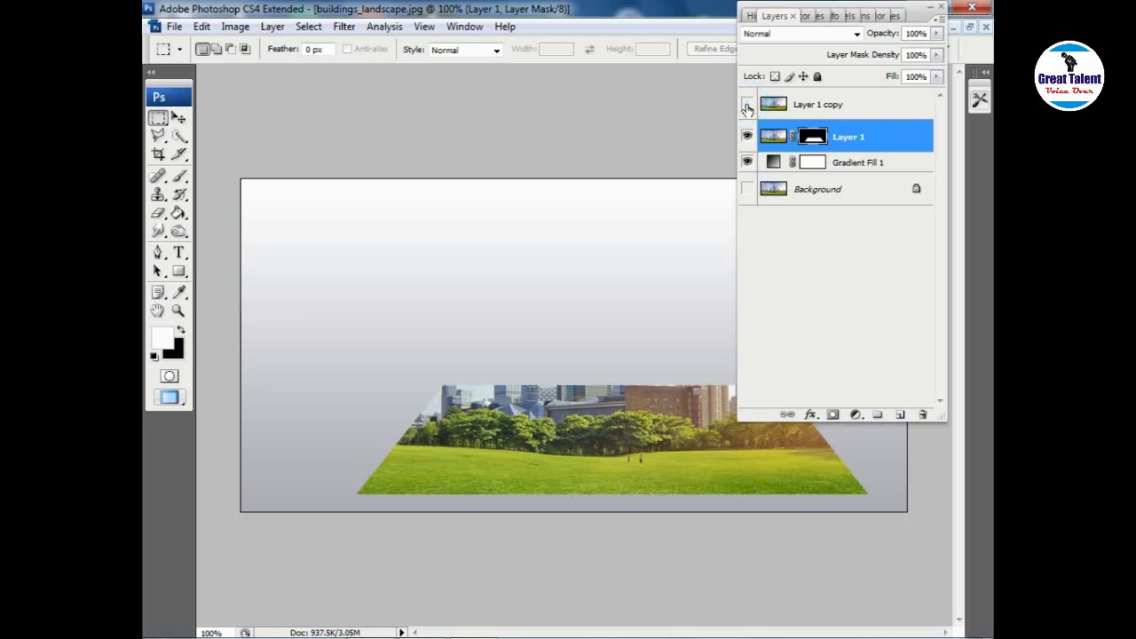
- Show Layer 1 copy and zoom in on the central skyscrapers
click(747, 105)
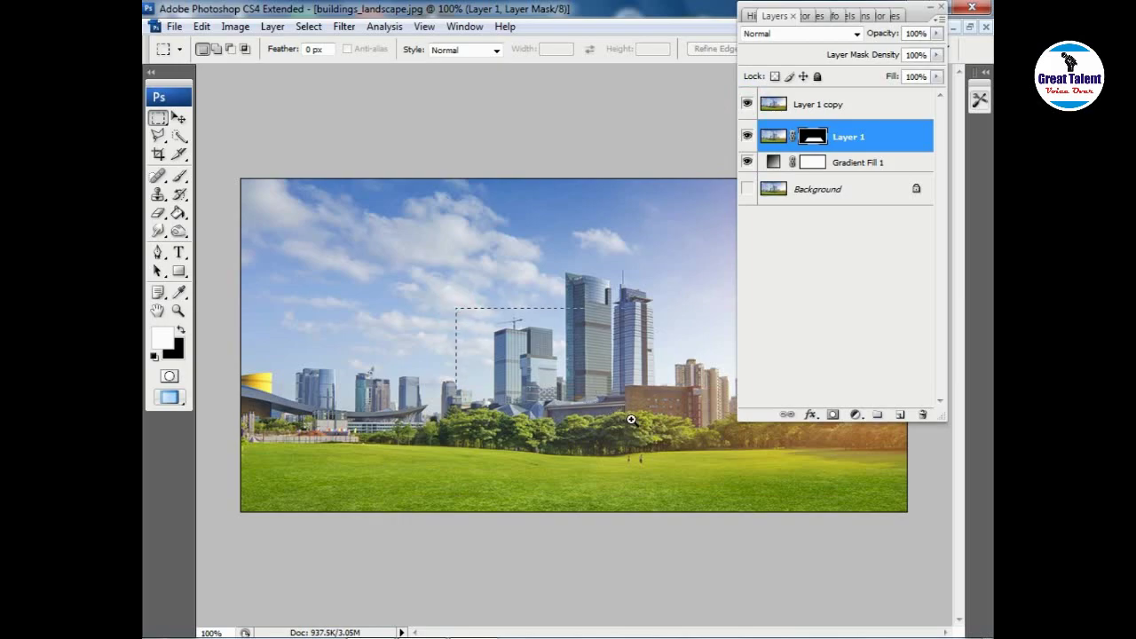
drag(456, 309, 600, 402)
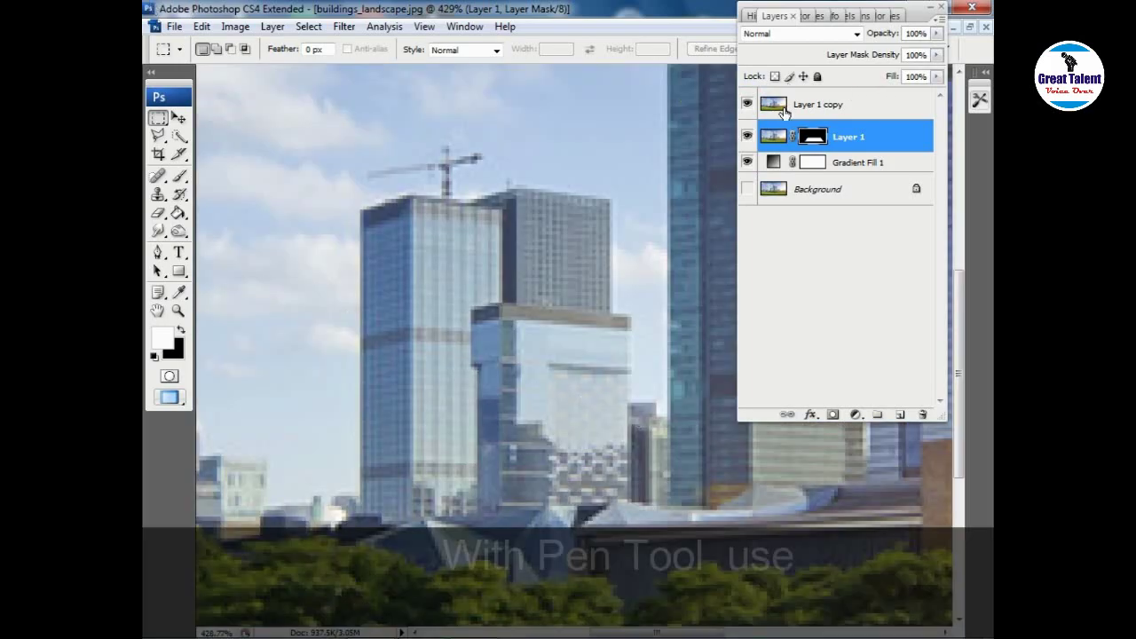
click(748, 107)
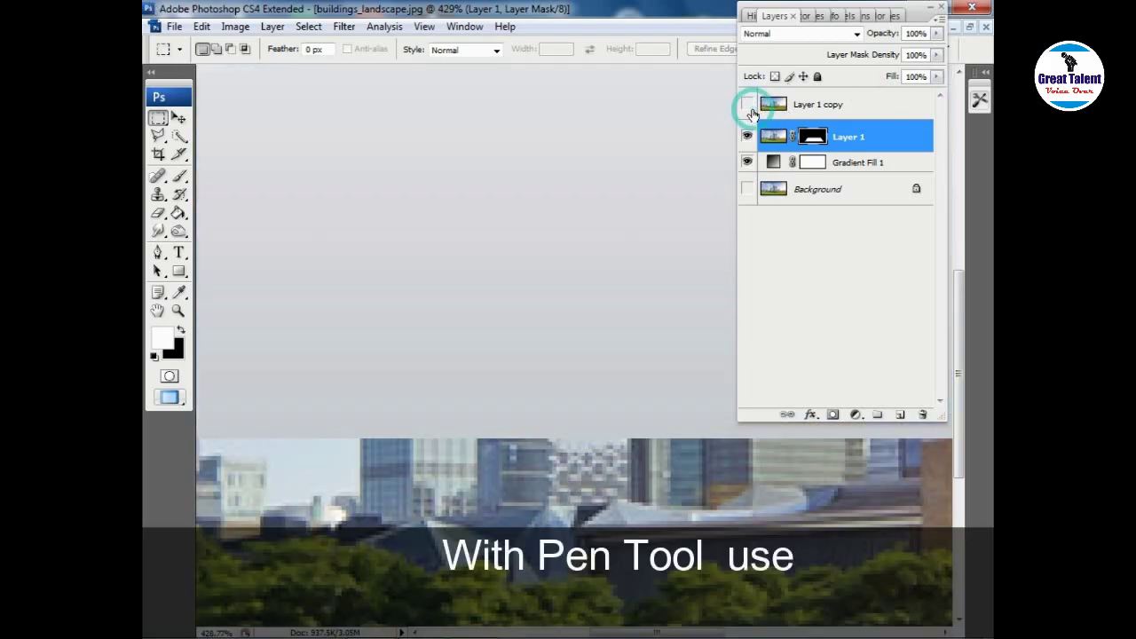
click(749, 105)
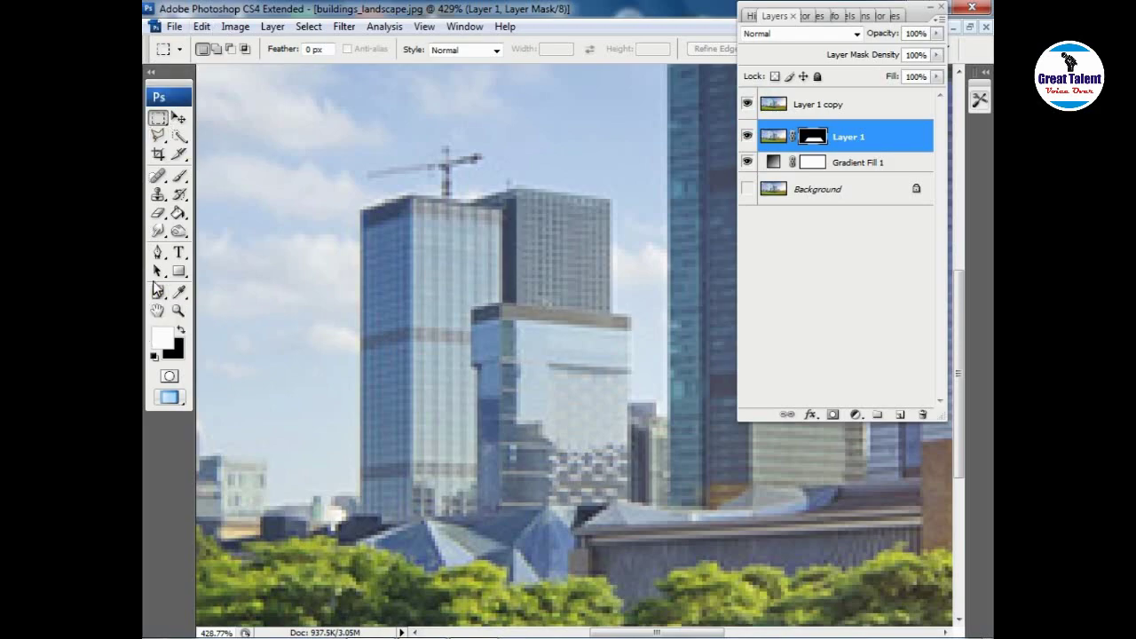
- With the Pen tool, anchor a path up the tower's left edge and along its roof
click(157, 253)
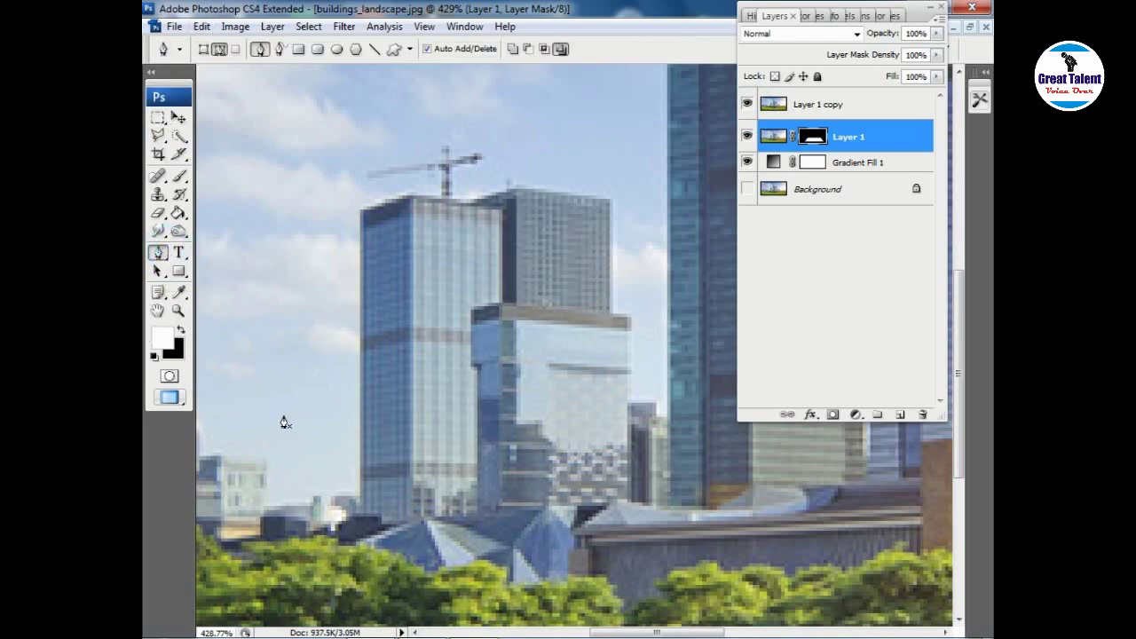
click(747, 104)
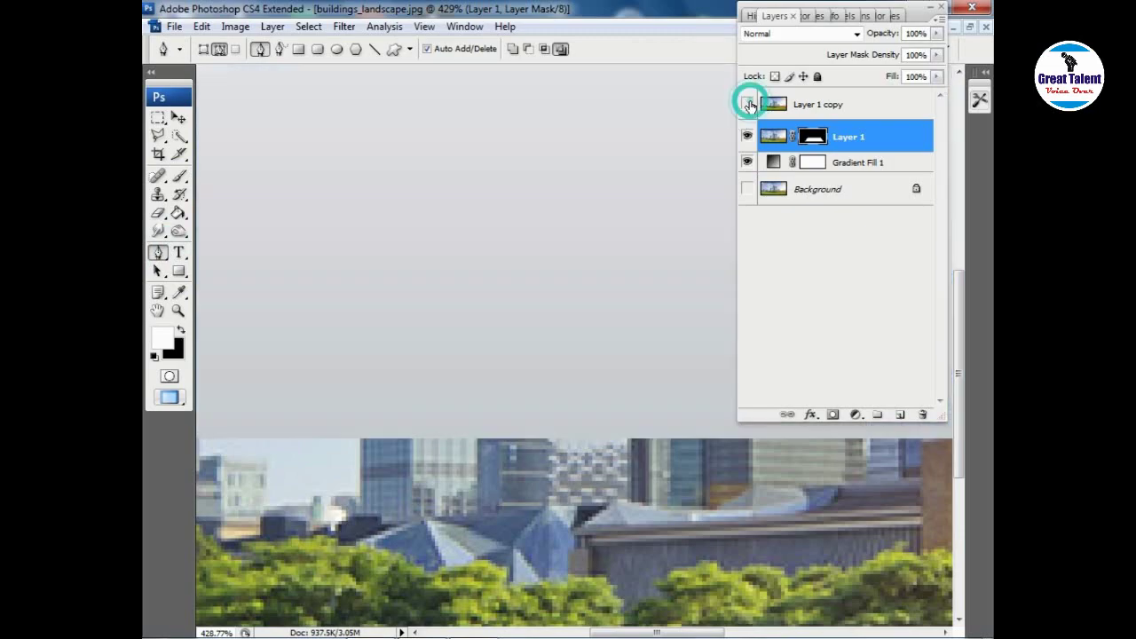
click(748, 104)
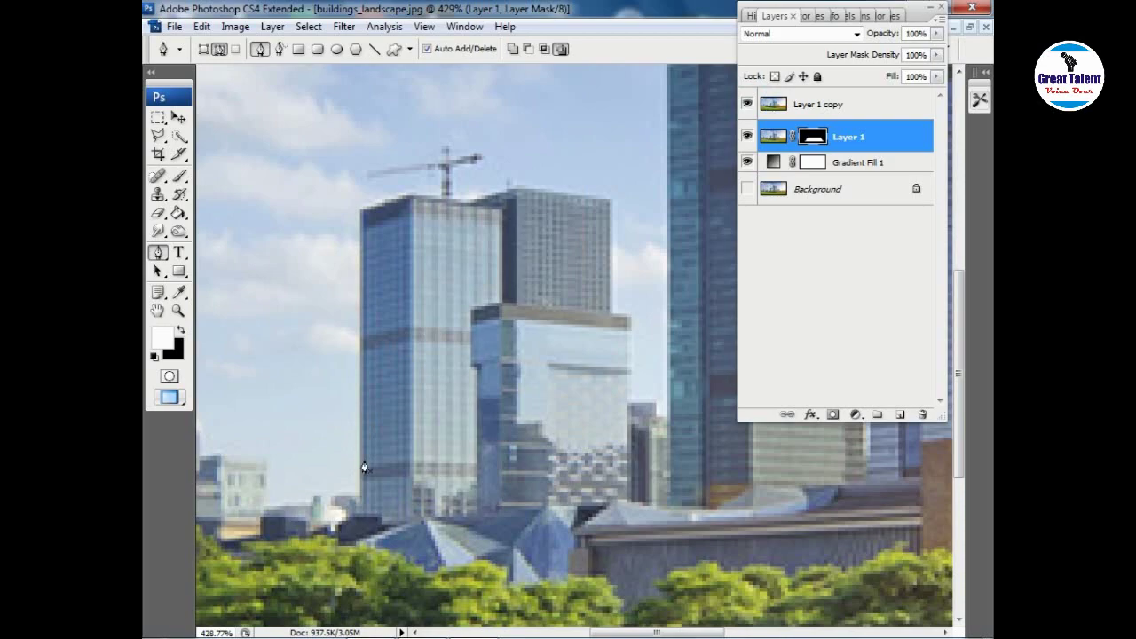
click(361, 461)
click(362, 210)
click(408, 196)
click(444, 193)
- Trace curved anchors around the rooftop crane and its arm, then zoom in on the crane
drag(364, 181, 372, 176)
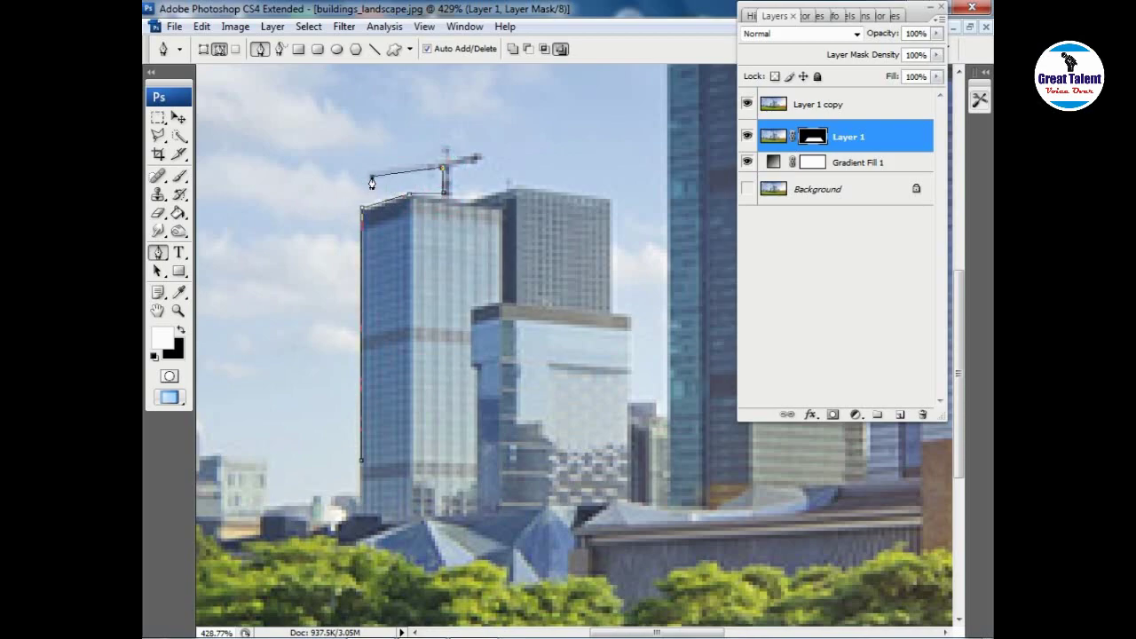
click(444, 158)
drag(439, 142, 450, 142)
click(451, 160)
click(481, 153)
mouse_move(481, 154)
mouse_down()
mouse_move(460, 175)
mouse_move(448, 166)
mouse_up()
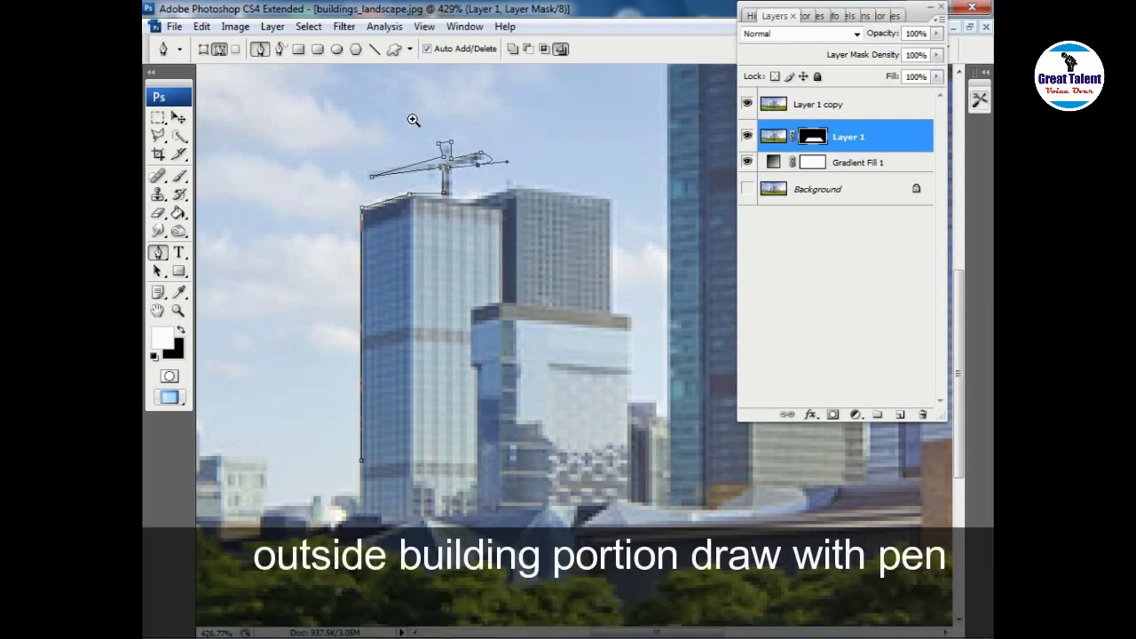
drag(411, 116, 578, 244)
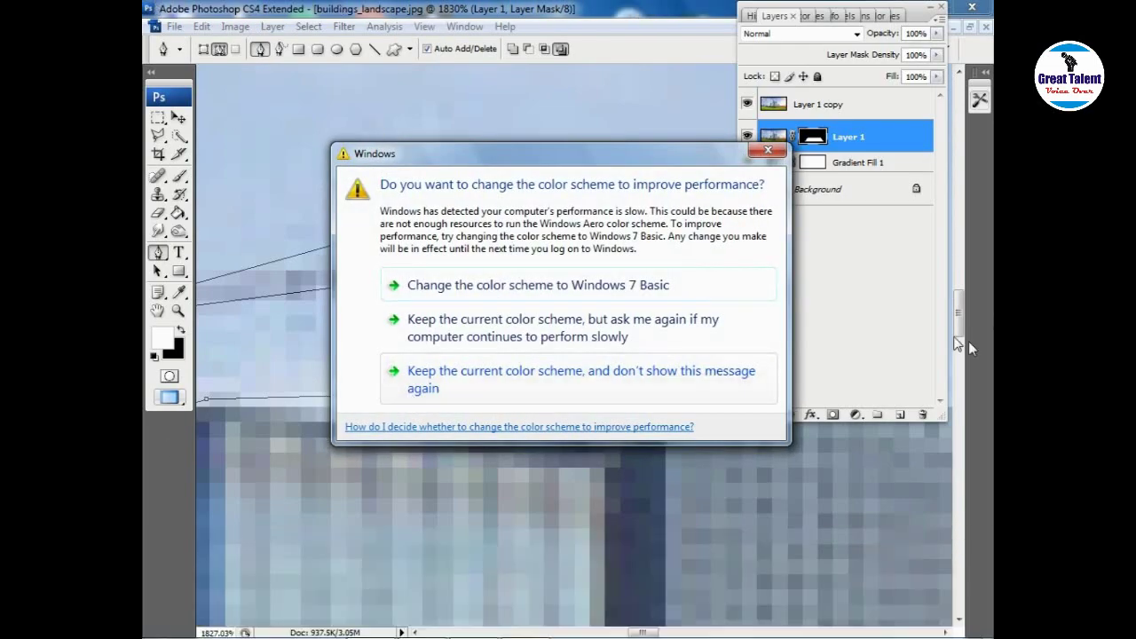
- Dismiss the performance warning and continue the path down the crane mast and along the rooftop
click(424, 333)
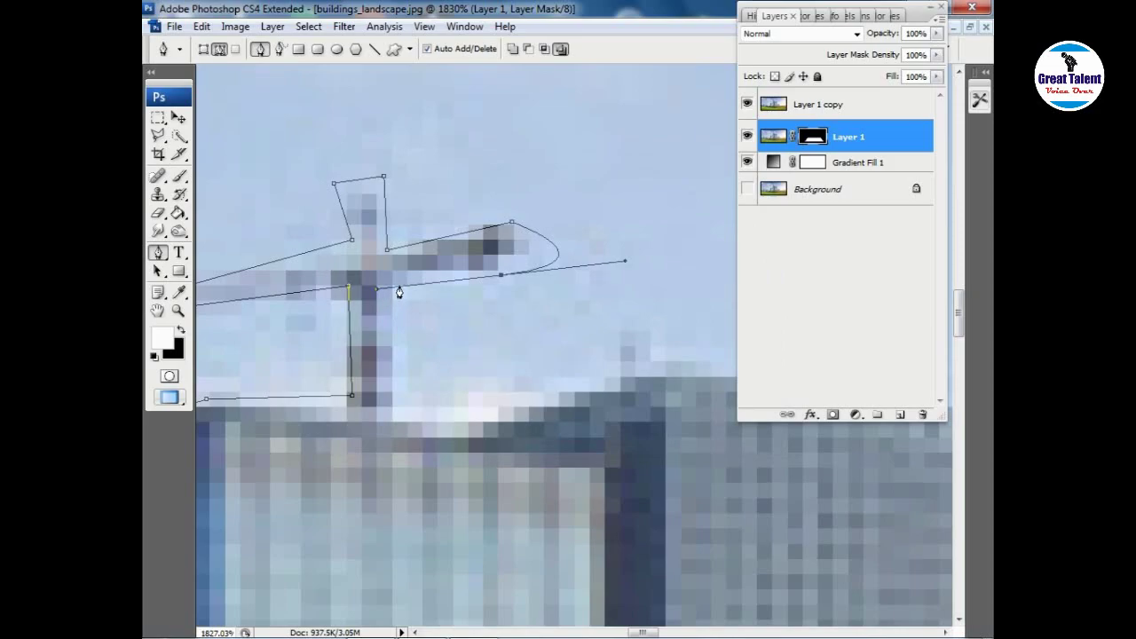
click(502, 275)
click(393, 287)
click(395, 391)
click(393, 418)
click(499, 418)
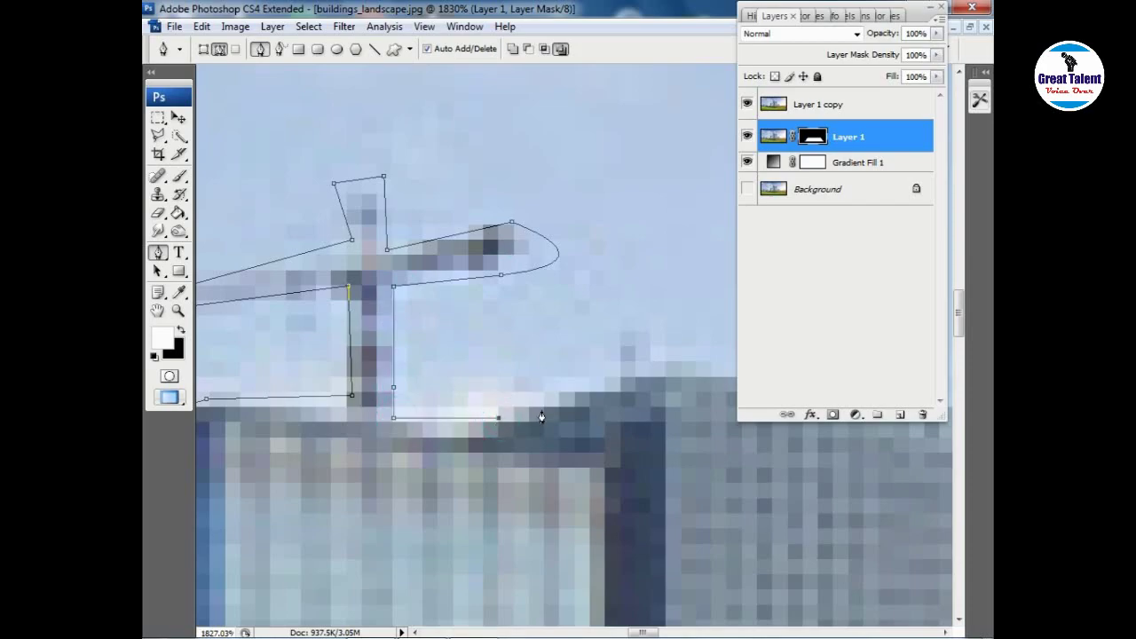
- Extend the path across the building's roof edge and around its top
mouse_move(653, 377)
mouse_down()
mouse_move(456, 285)
mouse_move(475, 280)
mouse_up()
click(424, 291)
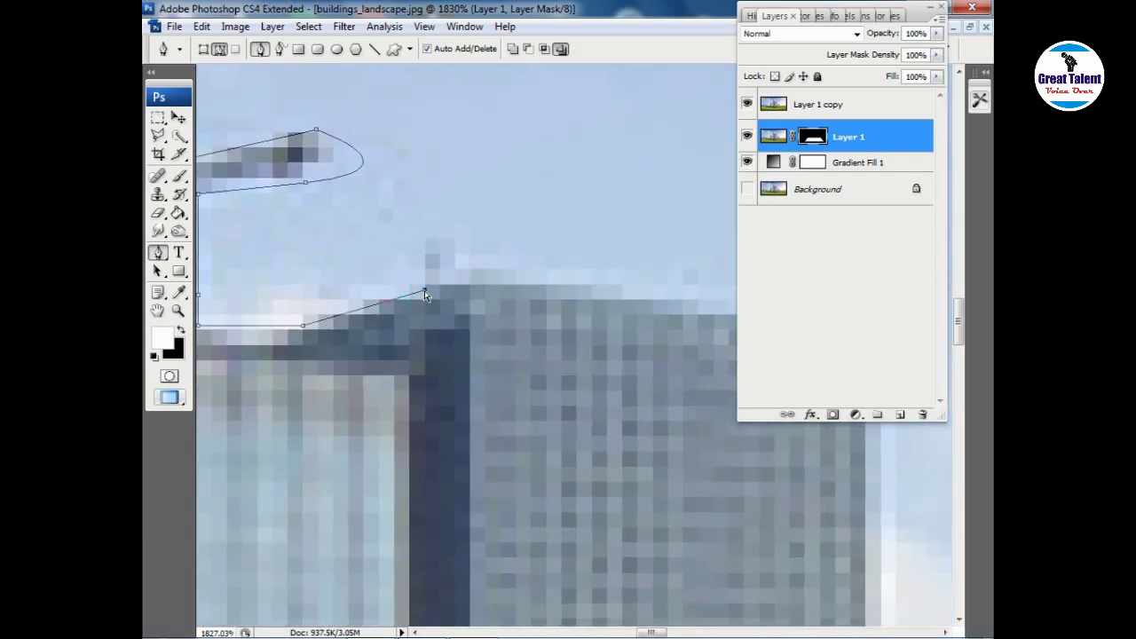
scroll(425, 294, down, 2)
scroll(424, 294, down, 2)
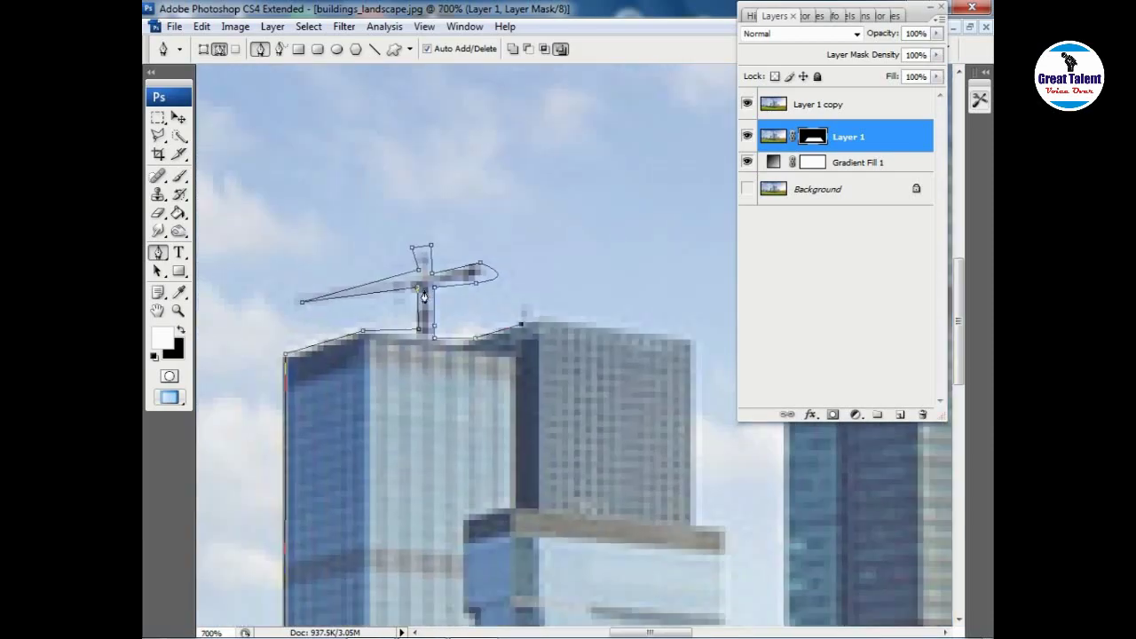
click(522, 303)
click(536, 305)
click(538, 325)
- Run the path down the tower's right edge to the beam's right end, fixing one misplaced anchor
click(694, 528)
key(ctrl+z)
click(687, 340)
click(691, 524)
click(723, 529)
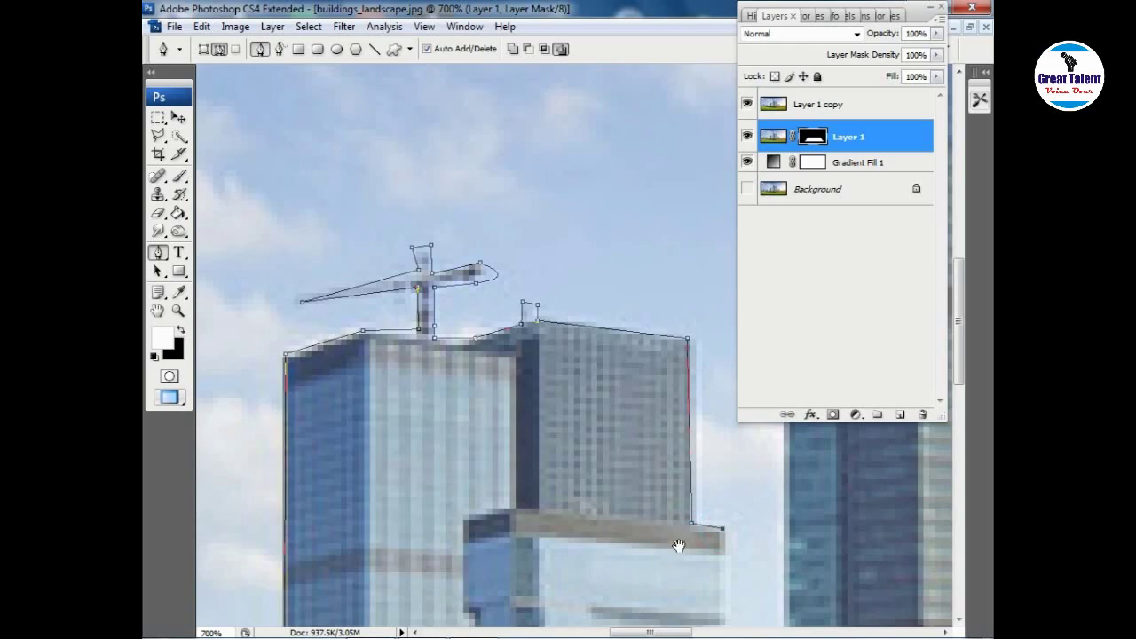
drag(678, 546, 596, 225)
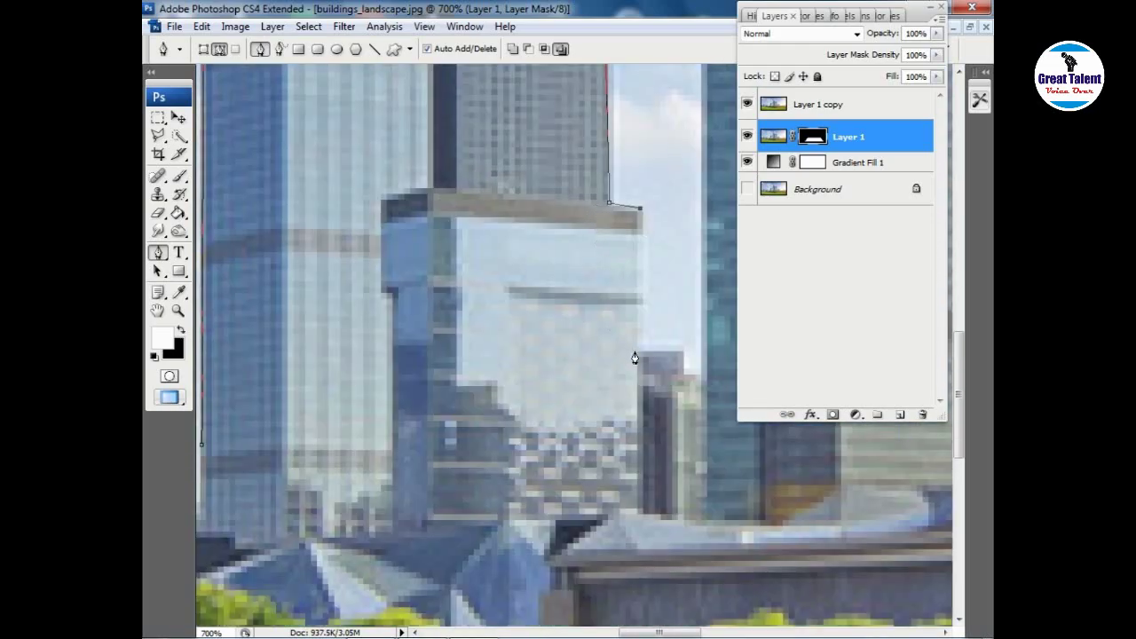
- Continue the pen outline down and across the first building's side
click(638, 353)
click(682, 351)
click(681, 372)
key(h)
mouse_move(706, 377)
mouse_down()
mouse_move(730, 183)
mouse_move(672, 507)
mouse_up()
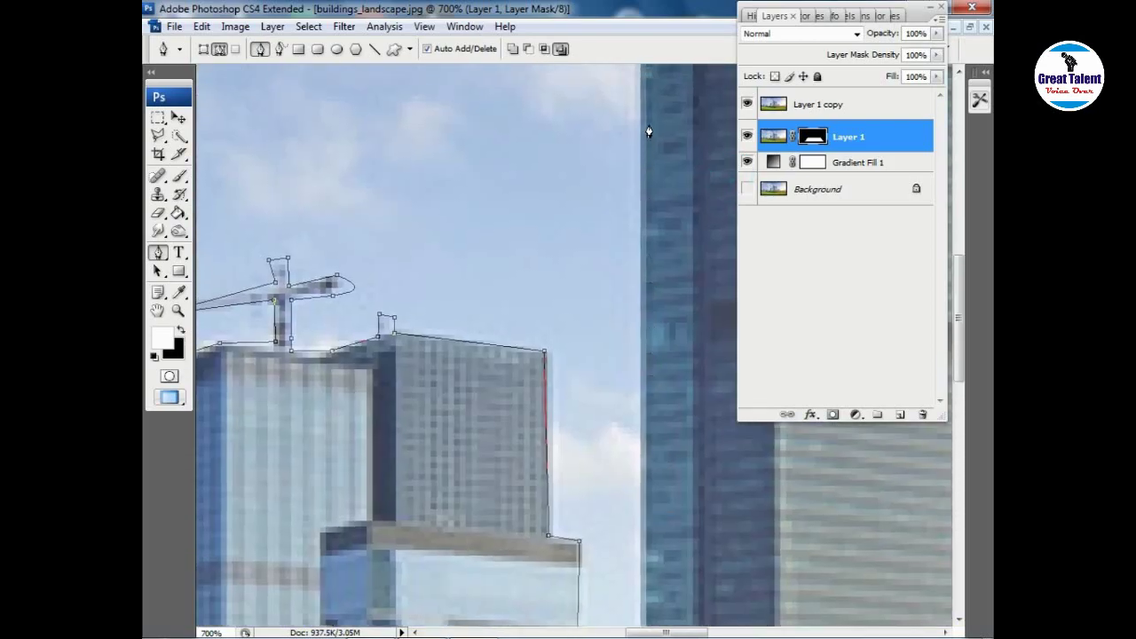
- Trace the tall tower's left edge and curved roof, with the Layers panel collapsed
click(646, 112)
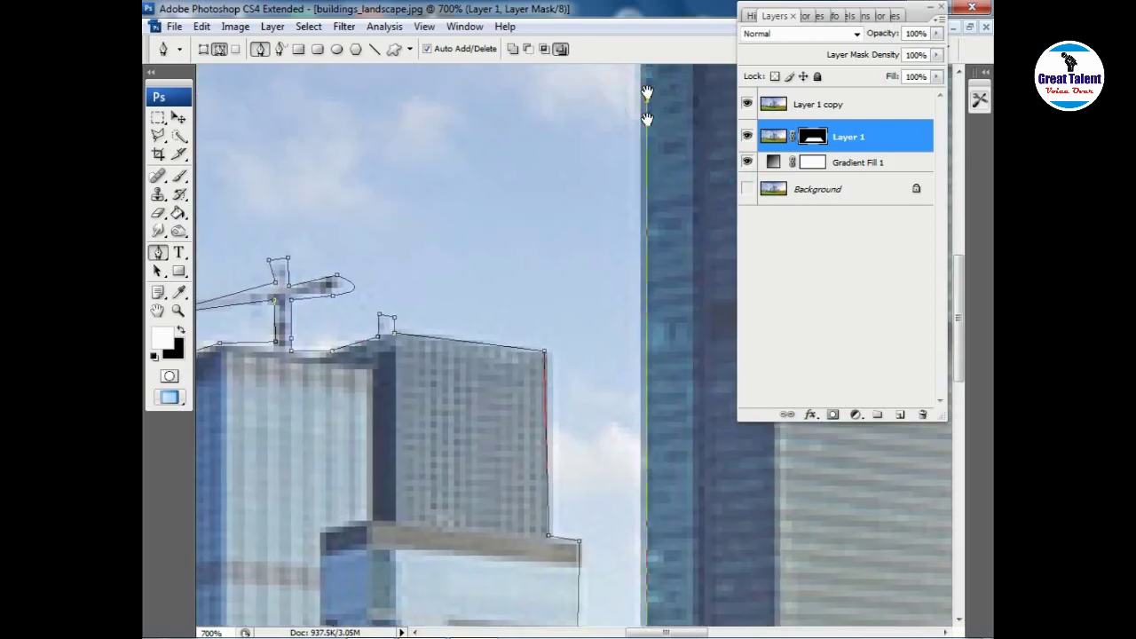
drag(646, 105, 636, 497)
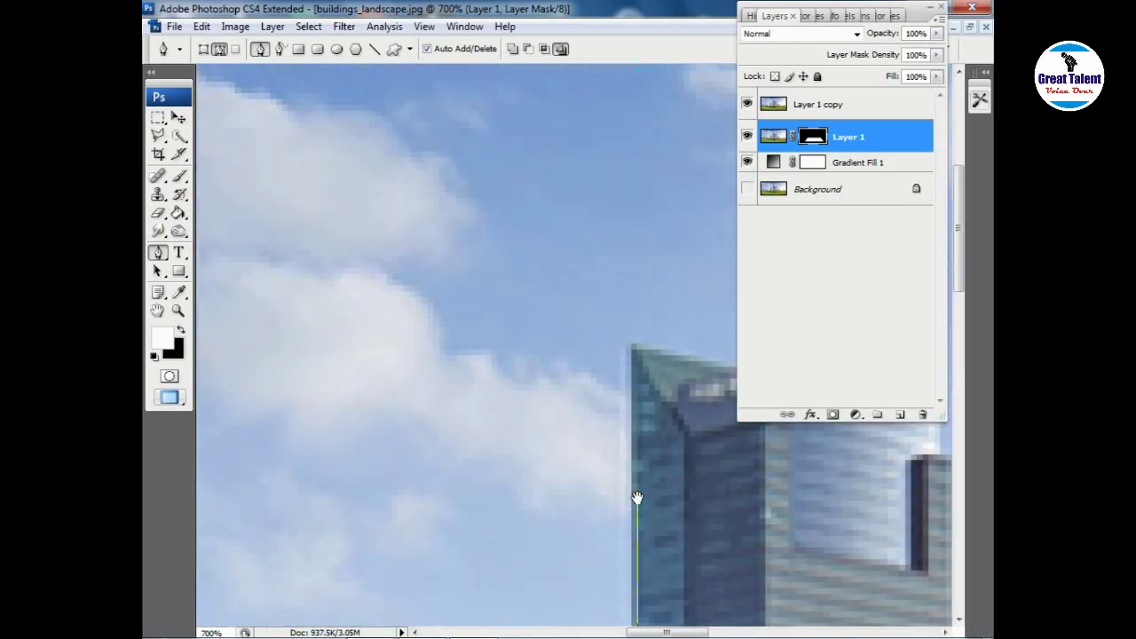
click(630, 360)
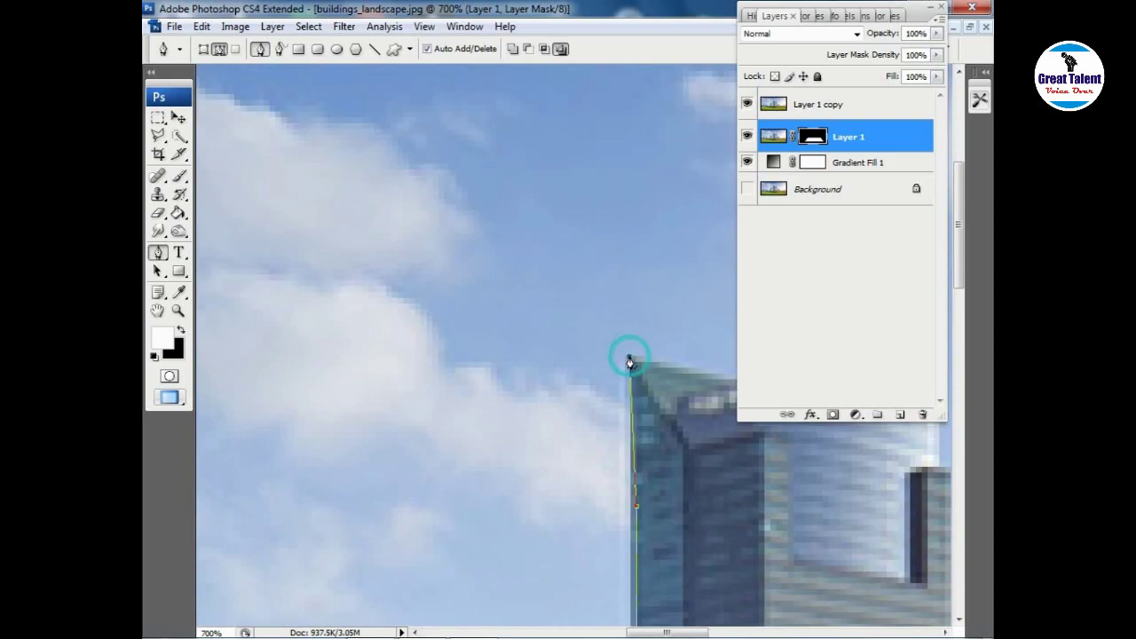
click(932, 11)
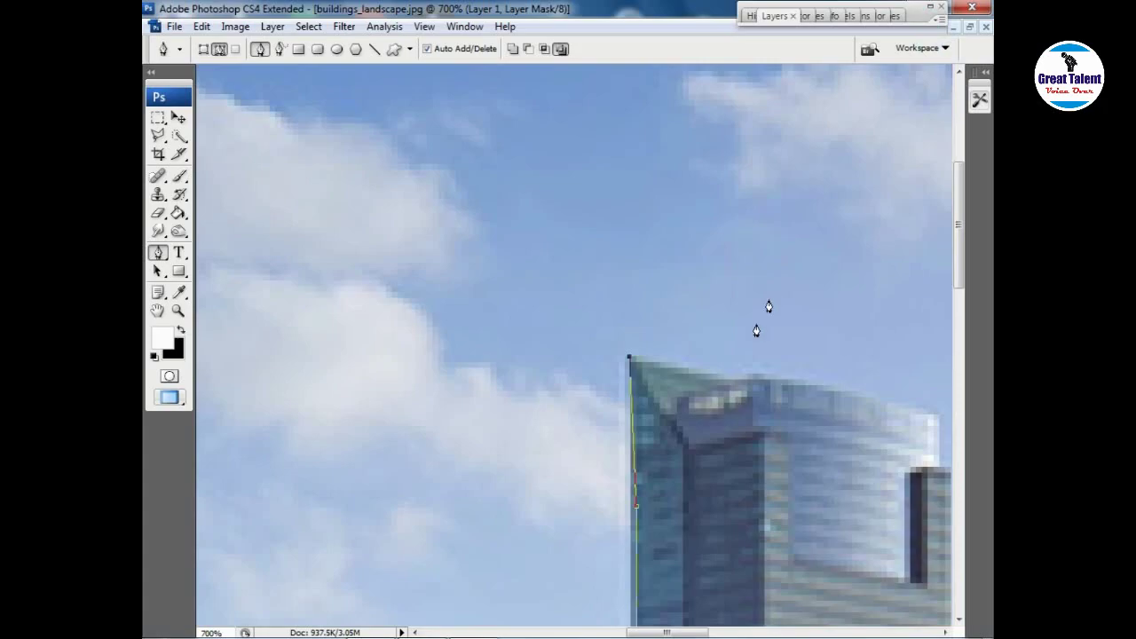
drag(748, 375, 797, 373)
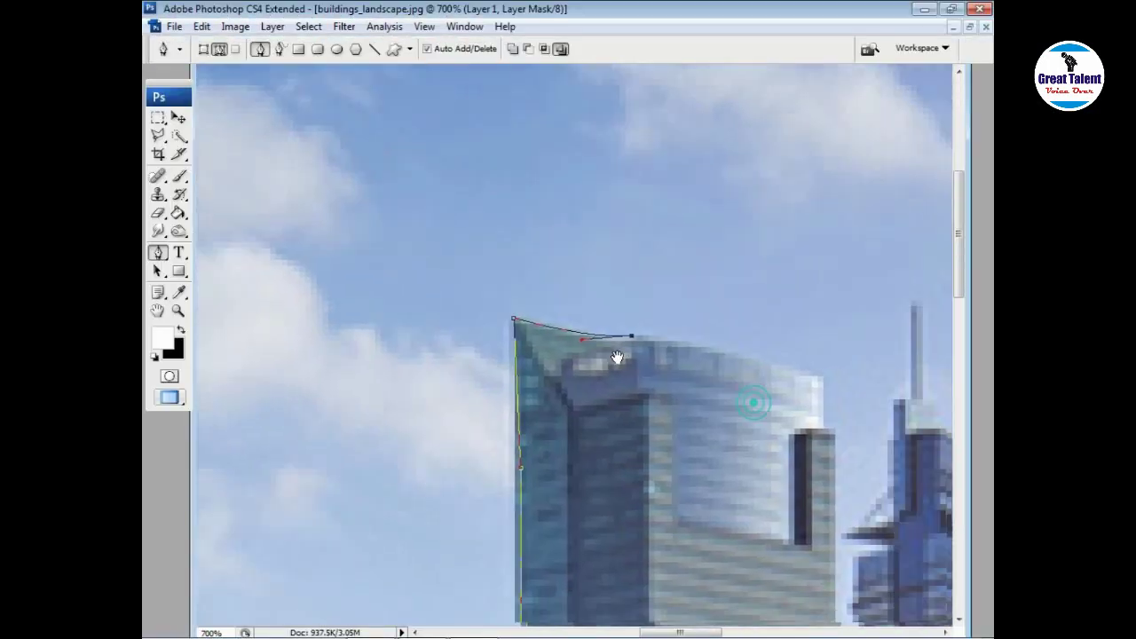
- Outline the tower's right side from its top-right corner down past the notched corner
drag(754, 409, 543, 326)
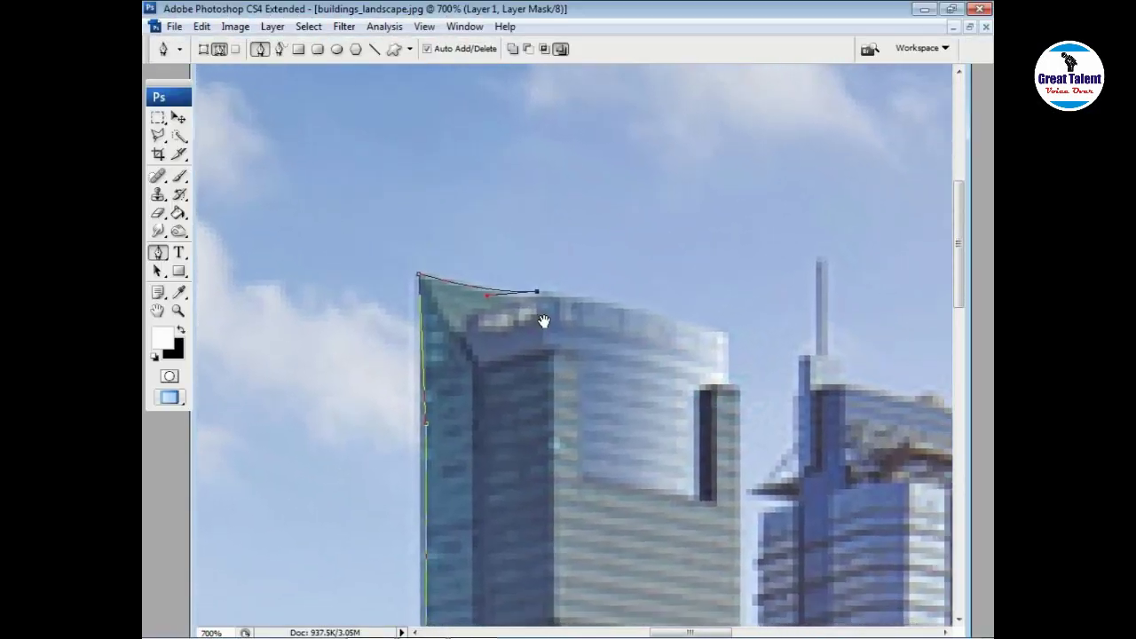
click(730, 332)
click(729, 383)
drag(717, 457, 649, 185)
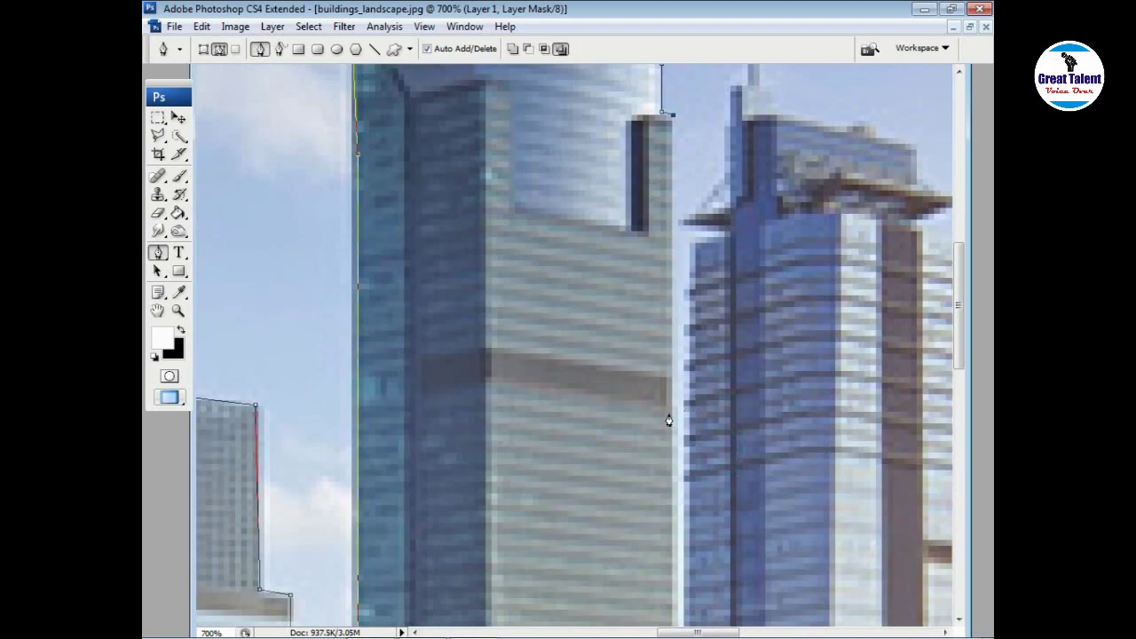
click(671, 426)
drag(657, 480, 628, 109)
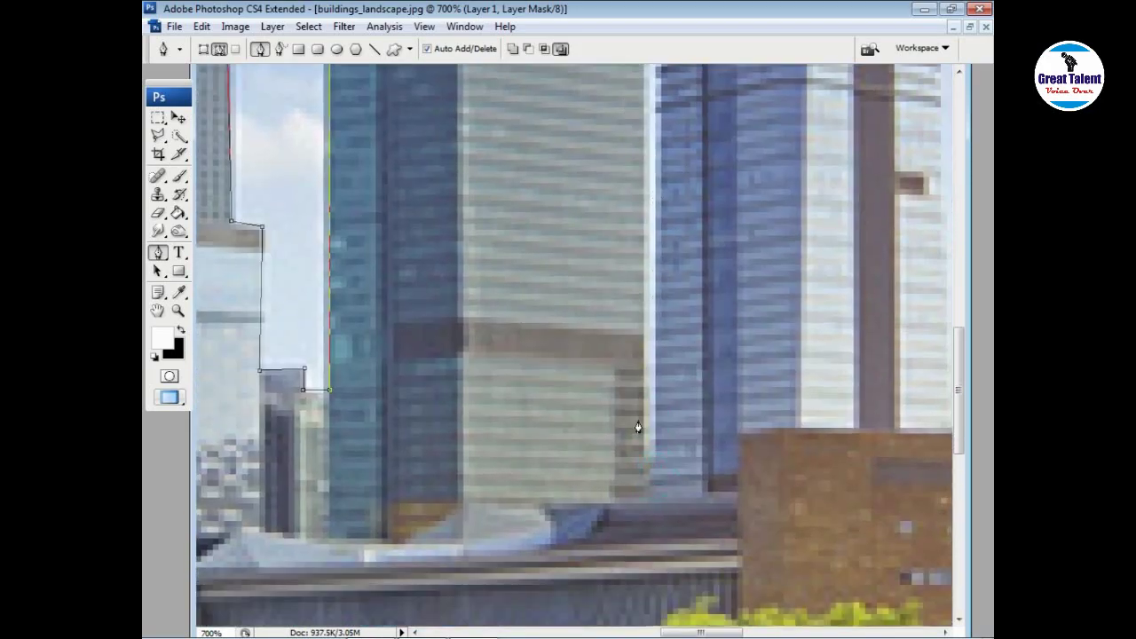
click(646, 458)
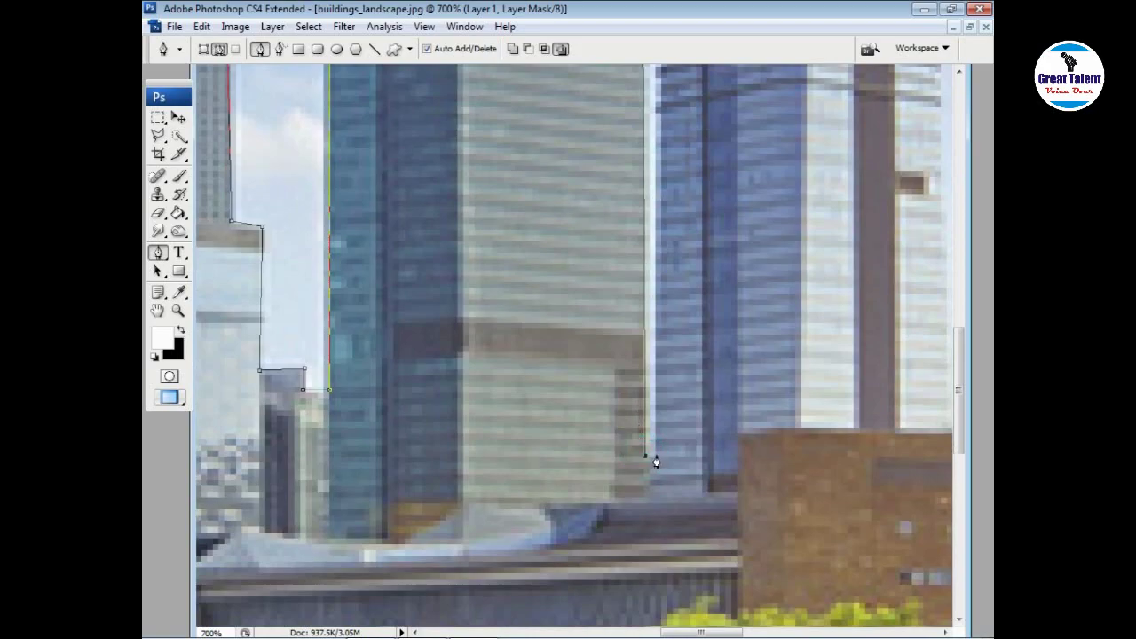
drag(671, 94, 672, 462)
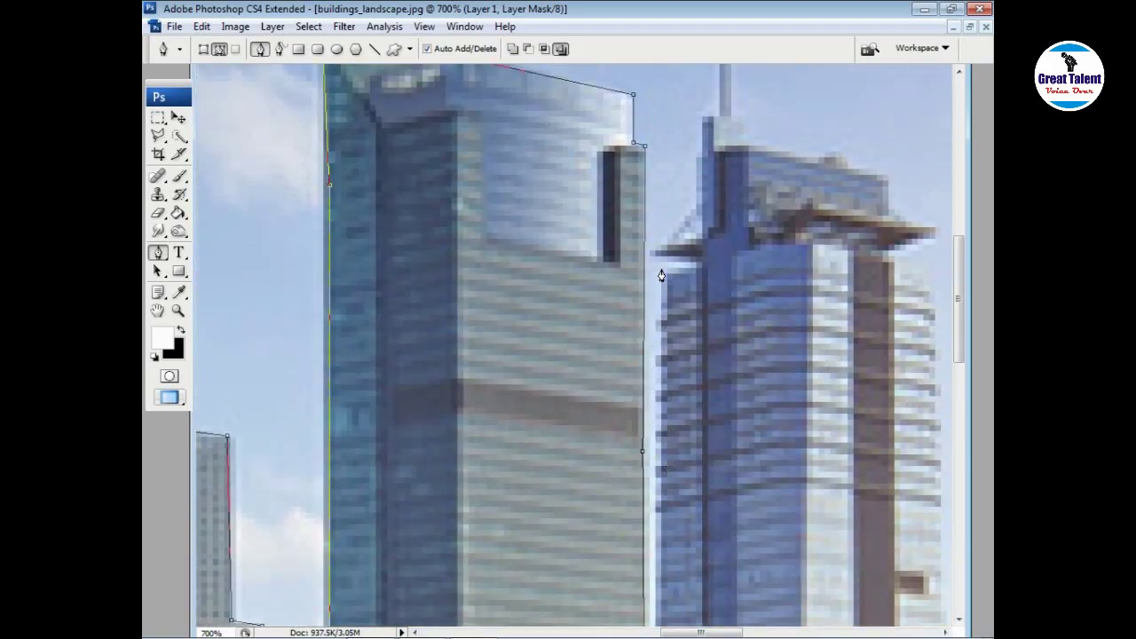
- Trace the right tower's left edge and ledge up to the spire's base
click(665, 270)
click(699, 264)
drag(699, 264, 657, 252)
click(700, 206)
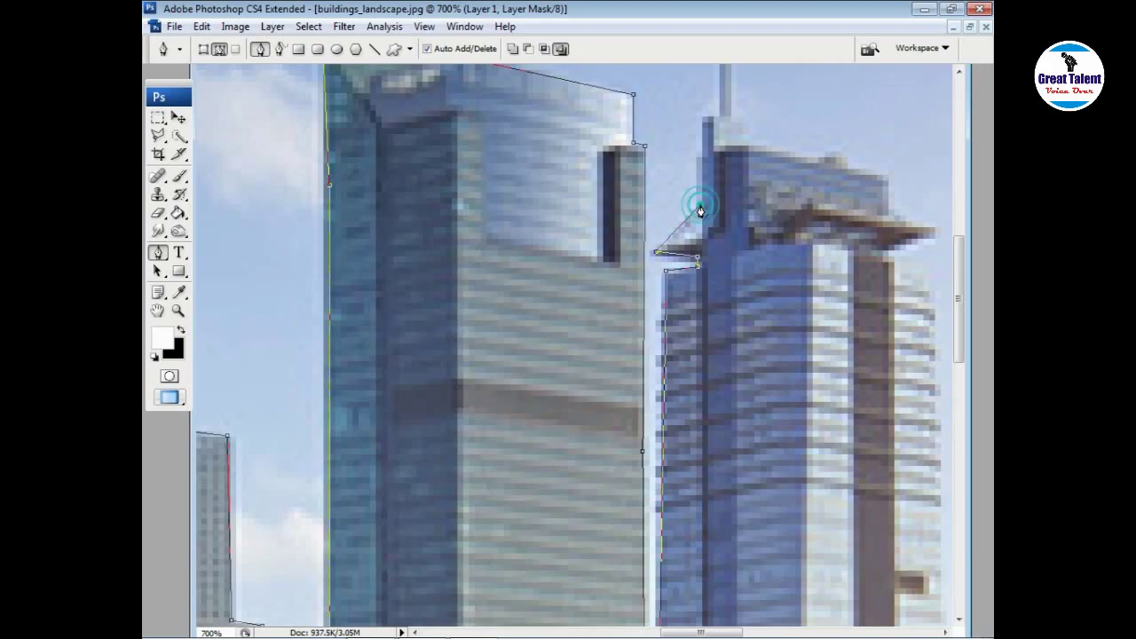
click(701, 159)
click(703, 118)
scroll(717, 120, up, 2)
scroll(728, 177, up, 3)
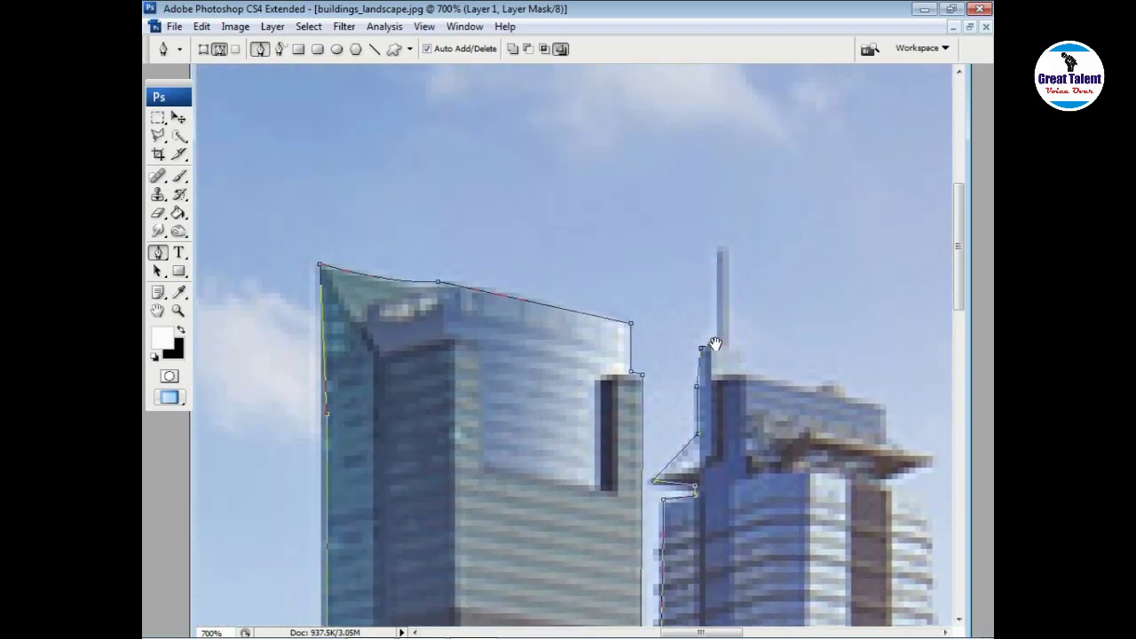
- Outline the spire's top and right side down to the roof level
click(715, 251)
click(729, 250)
click(730, 342)
click(747, 347)
click(748, 373)
- Curve the outline over the tower's roof to its right edge
drag(810, 393, 818, 385)
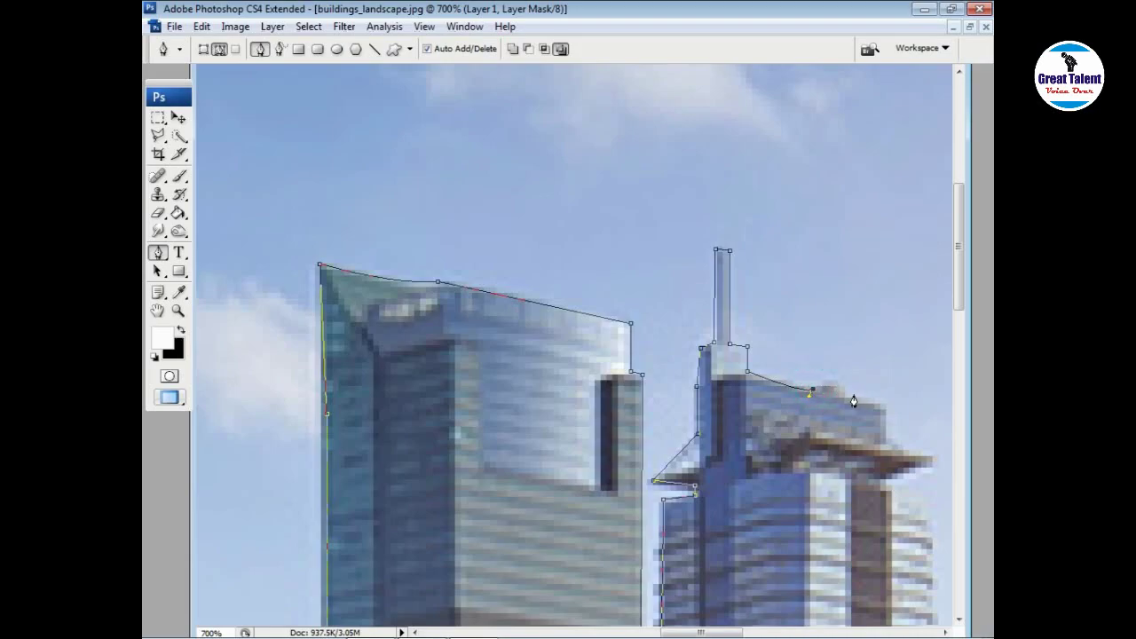
click(851, 395)
drag(851, 408, 879, 417)
alt+click(851, 395)
click(886, 405)
drag(886, 445, 704, 415)
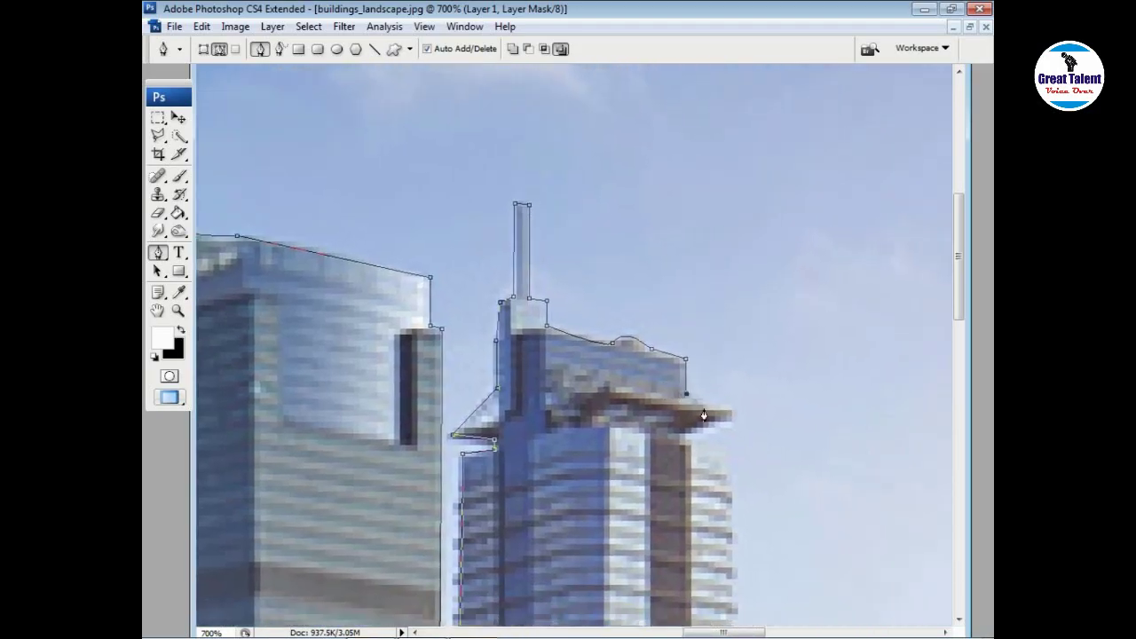
- Trace around the roof overhang and onto the tower's right side
click(703, 410)
click(733, 410)
click(735, 419)
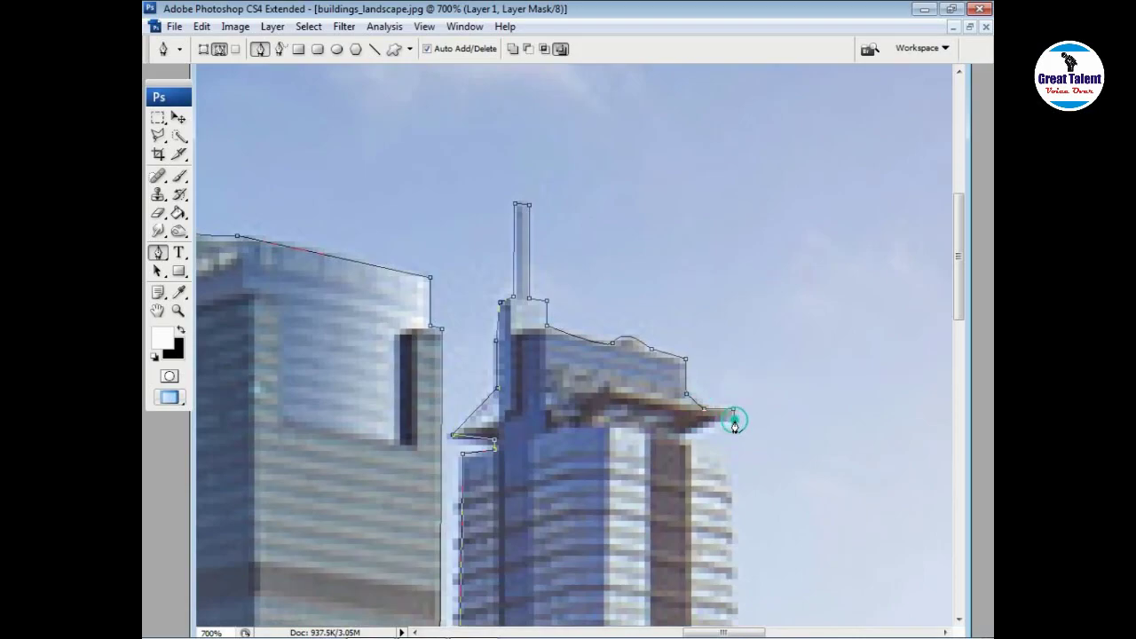
click(692, 444)
click(695, 448)
drag(729, 488, 732, 508)
- Run the outline down the tower's right side to the brick building's corner, then zoom out
scroll(715, 444, down, 1)
scroll(710, 373, down, 5)
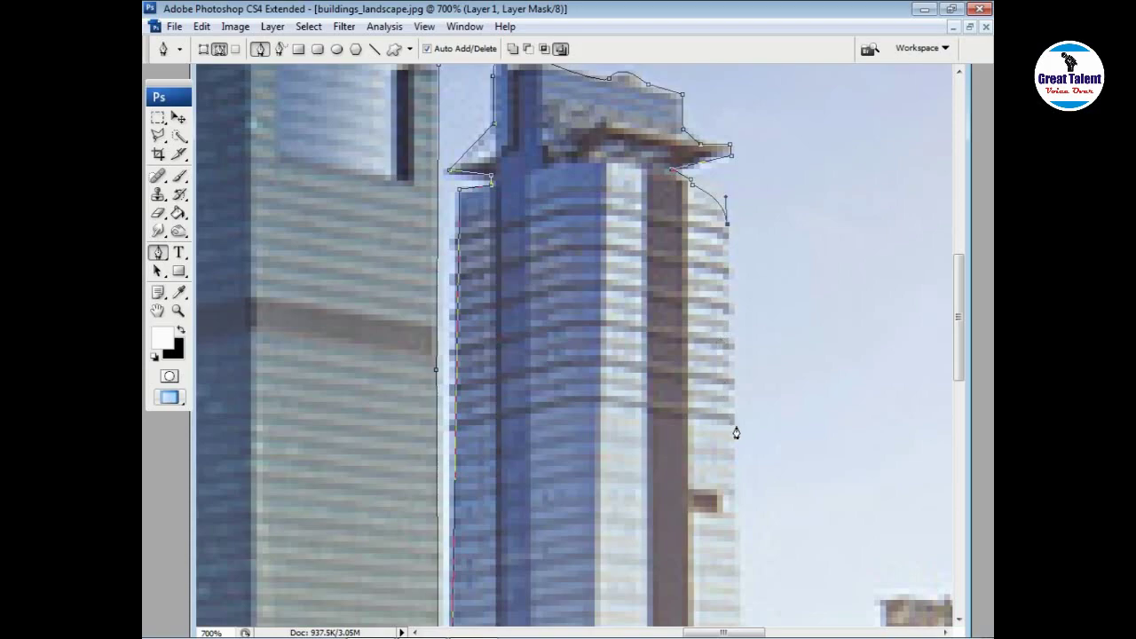
drag(720, 466, 675, 197)
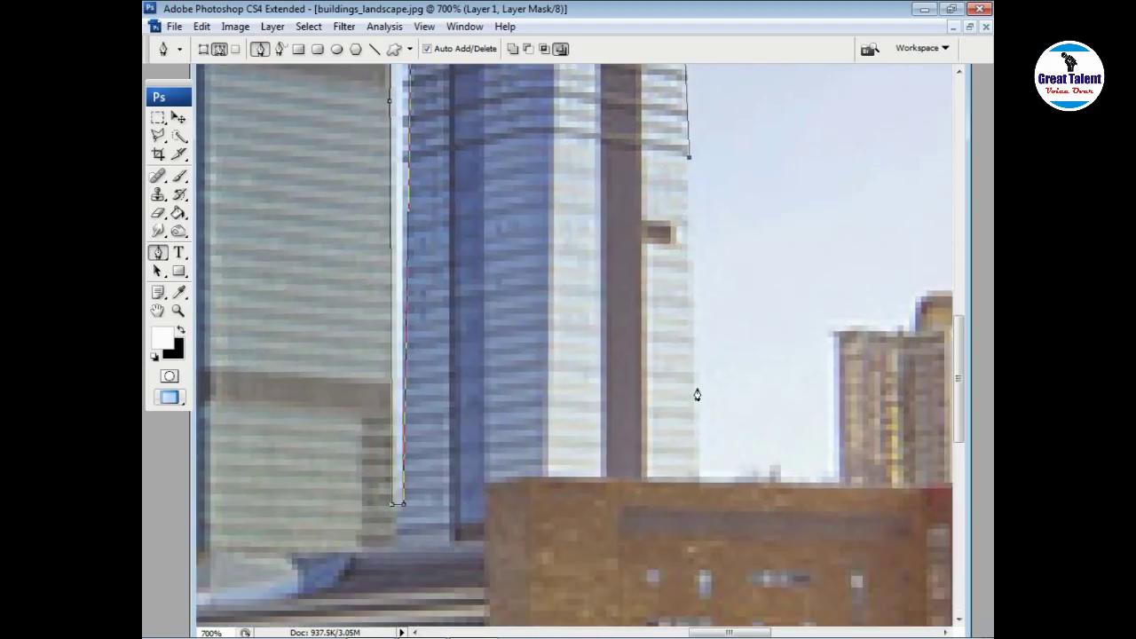
click(701, 482)
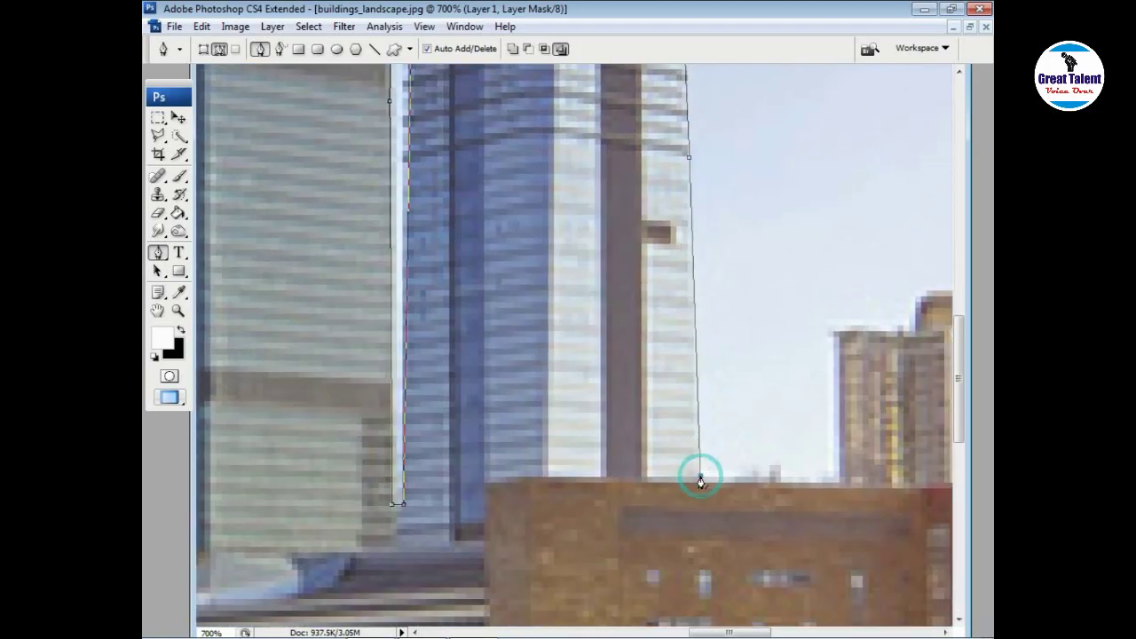
drag(693, 471, 659, 306)
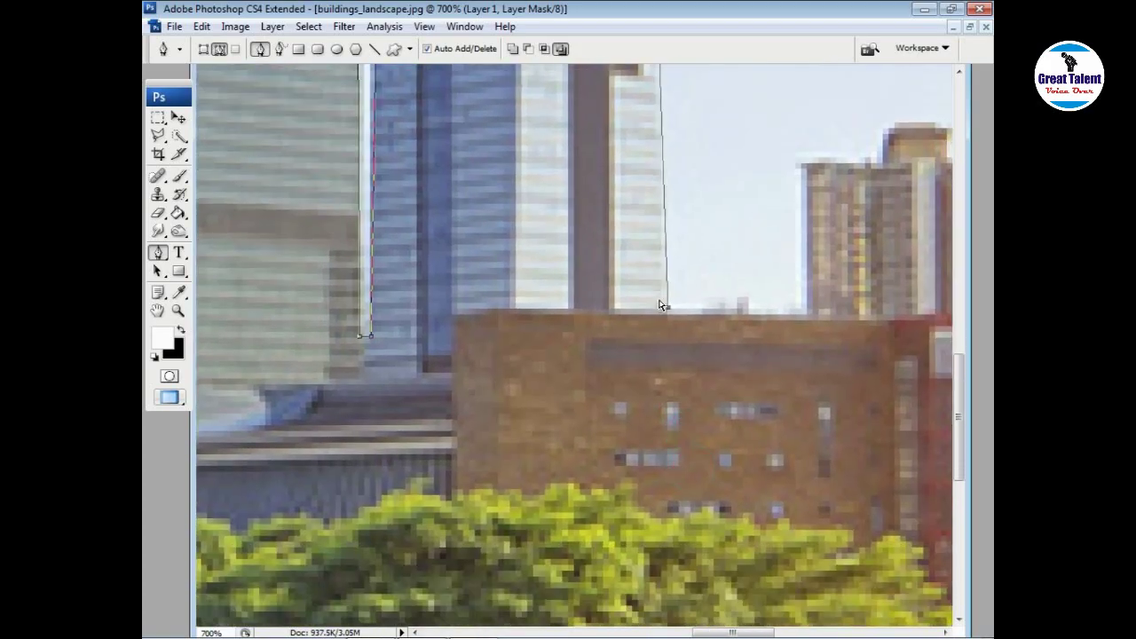
key(ctrl+minus)
key(ctrl+minus)
key(ctrl+minus)
key(ctrl+minus)
key(ctrl+minus)
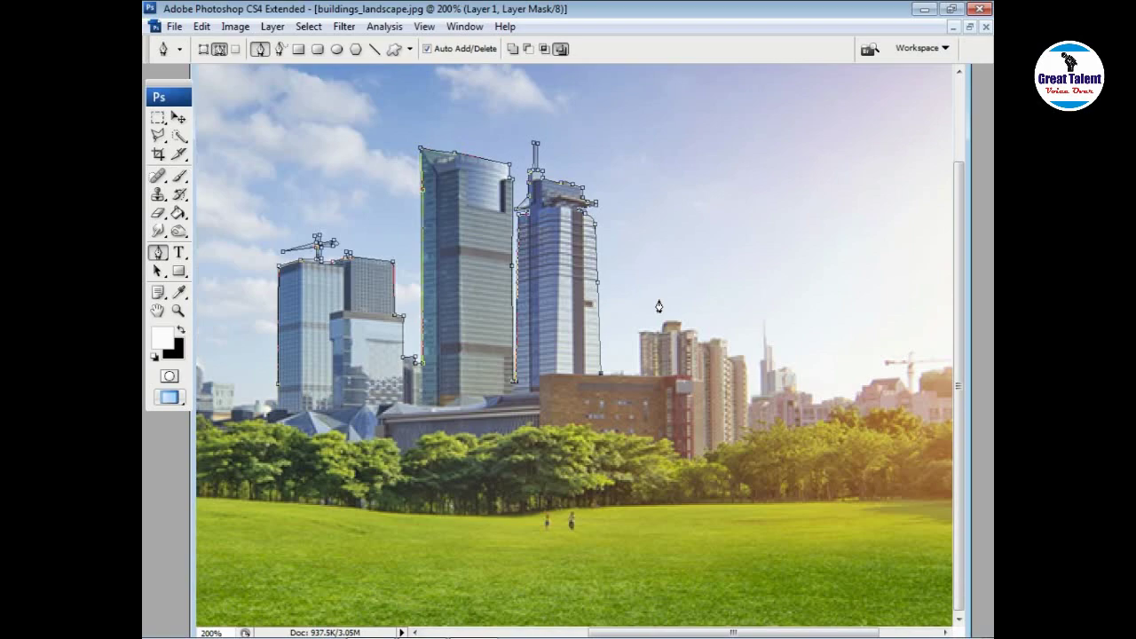
- Recheck the outline by toggling Layer 1 copy, then zoom to about 466% on the mid-rise buildings
key(F7)
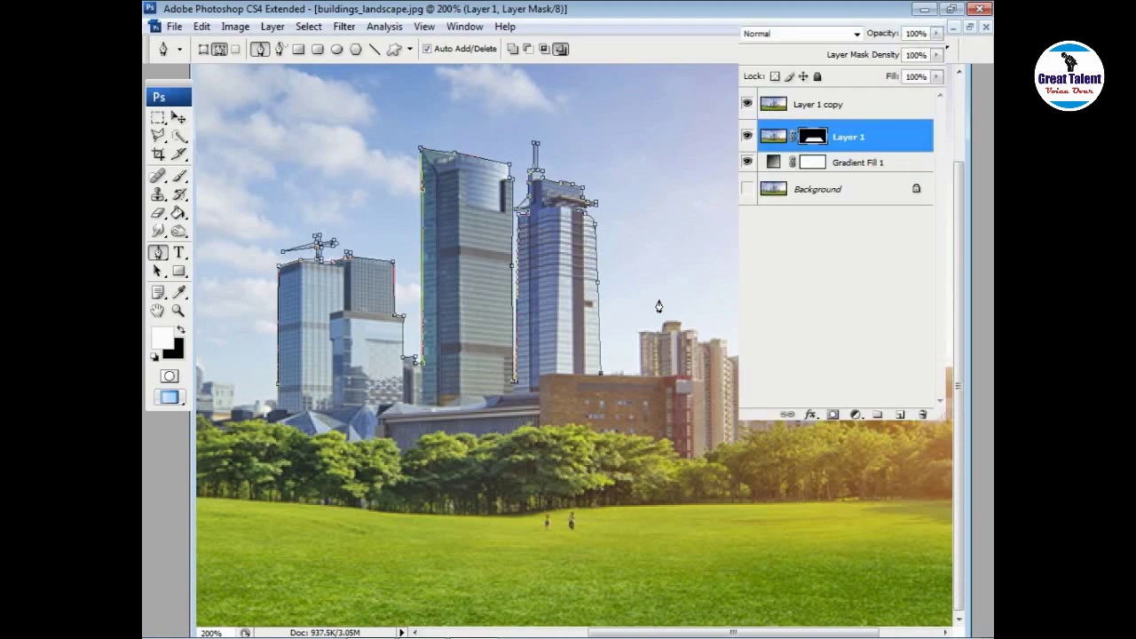
click(747, 104)
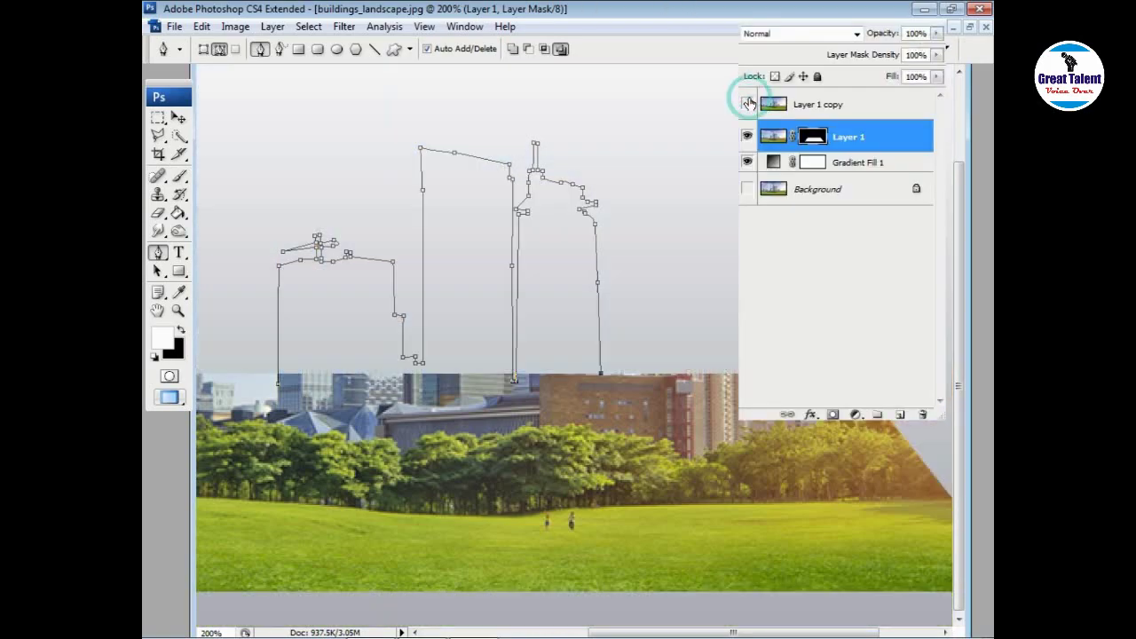
click(748, 104)
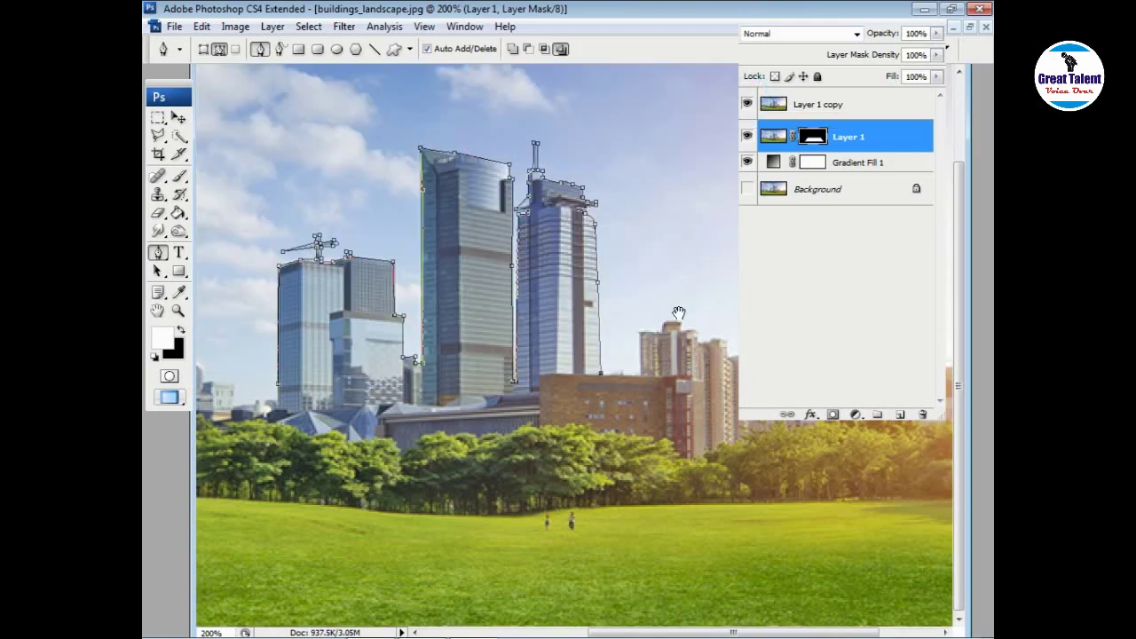
drag(679, 312, 487, 369)
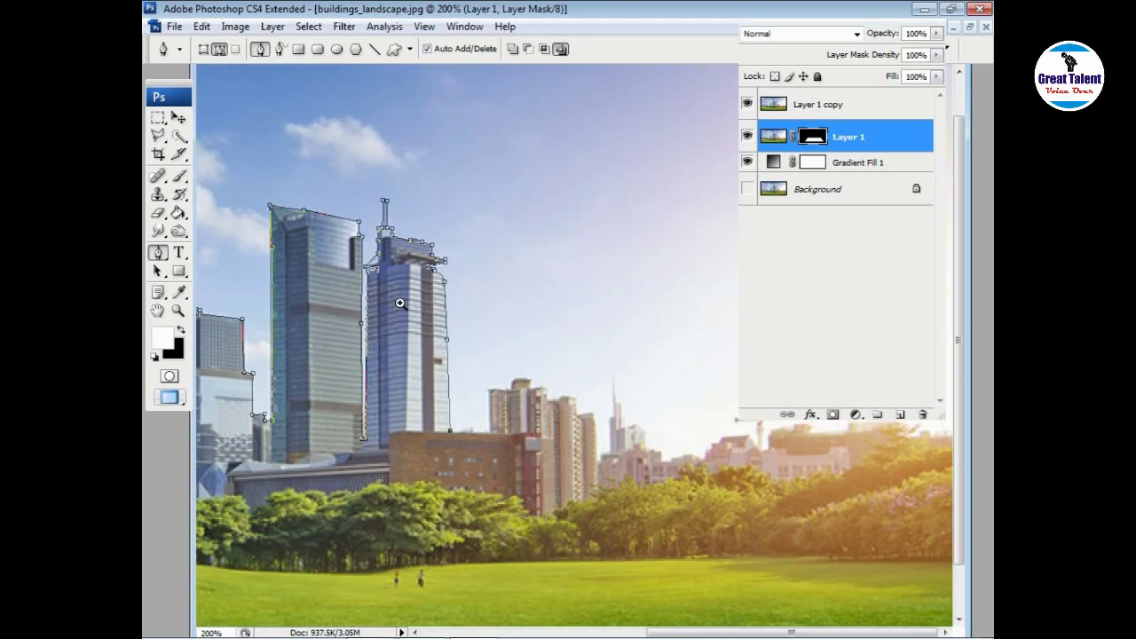
drag(403, 302, 725, 483)
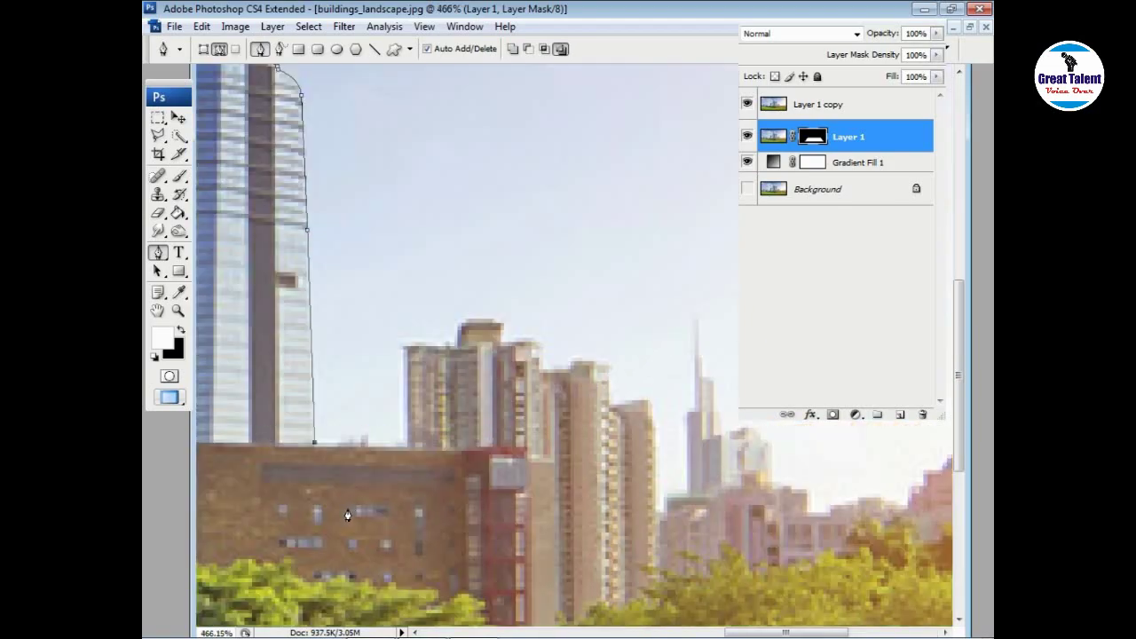
- Trace the brick building's roof and the curved rounded rooftop beside it
click(405, 450)
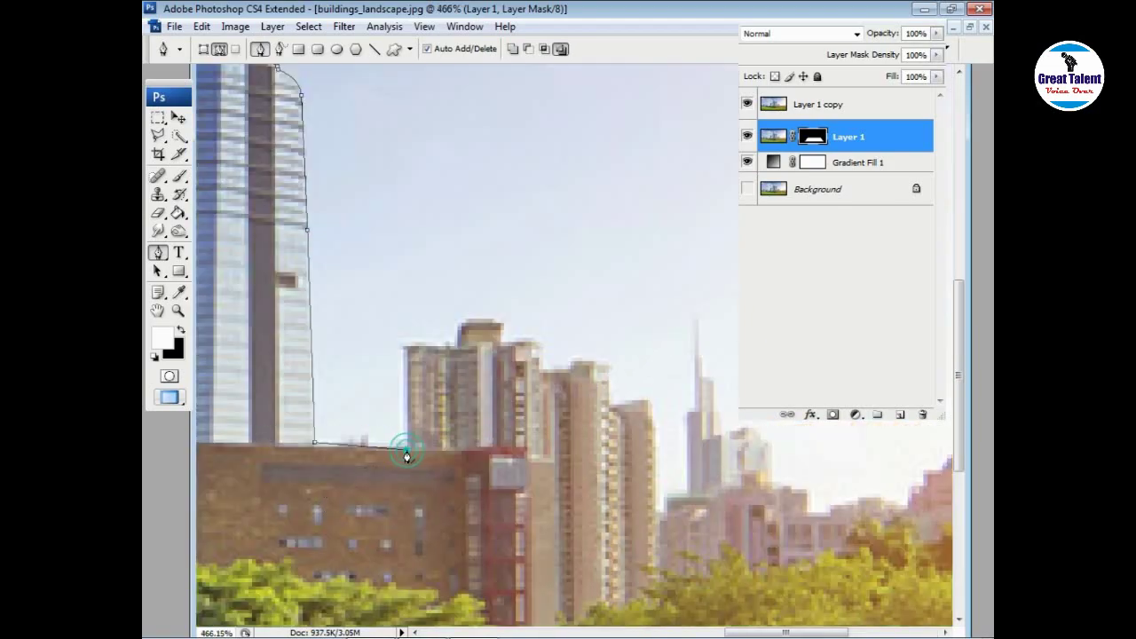
click(406, 344)
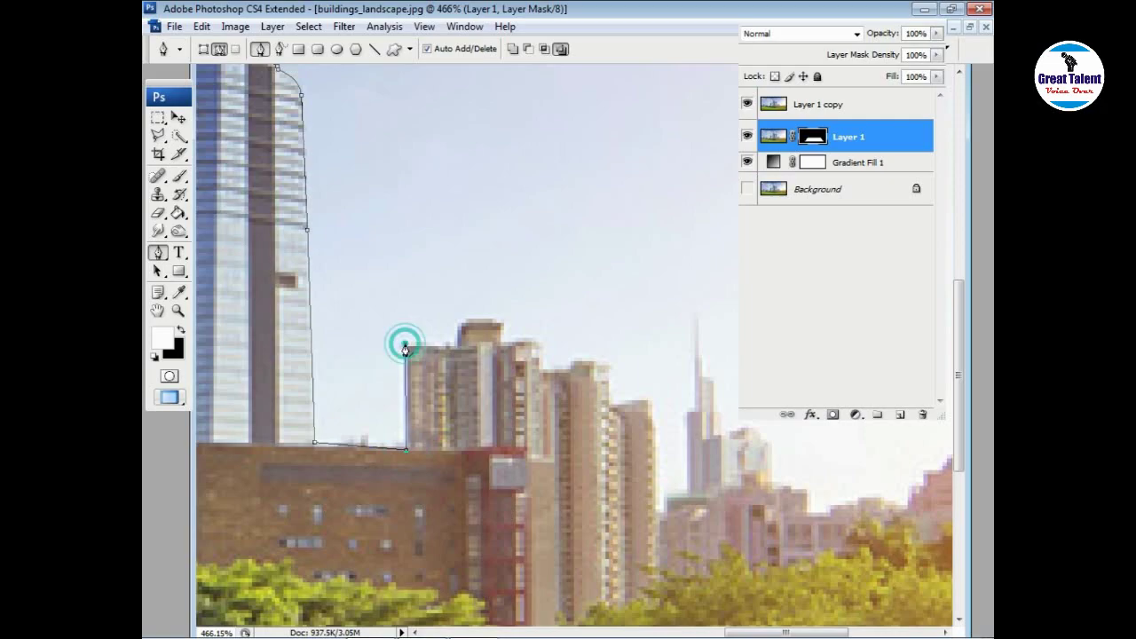
click(454, 347)
click(458, 325)
drag(501, 326, 515, 348)
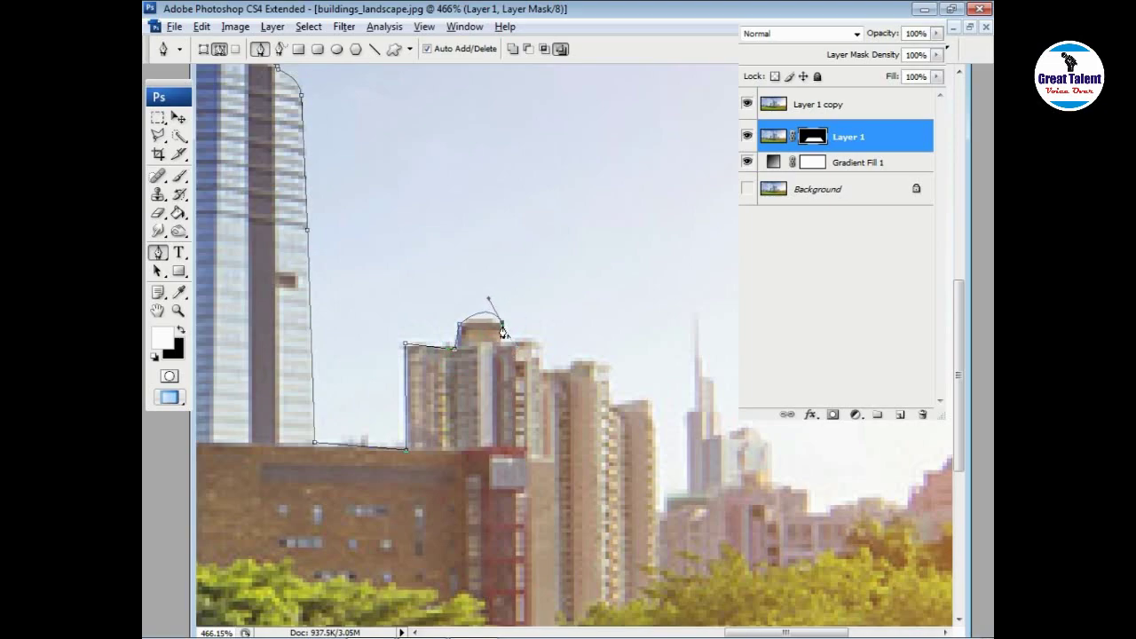
click(502, 325)
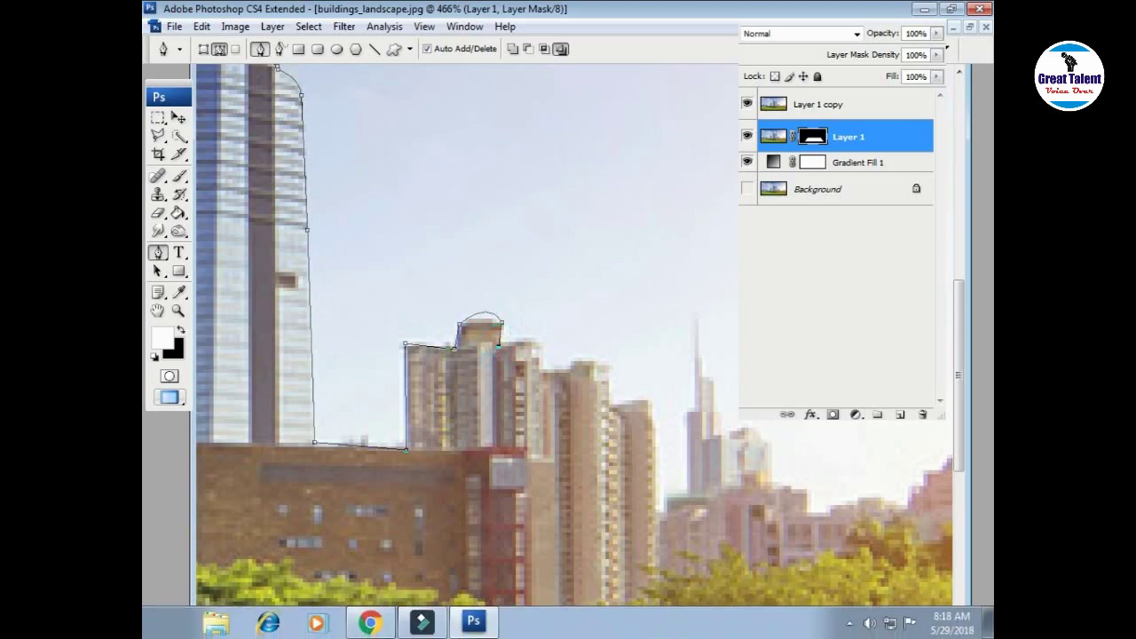
- Continue the path over the next rooftops down to the lower roofline
click(540, 344)
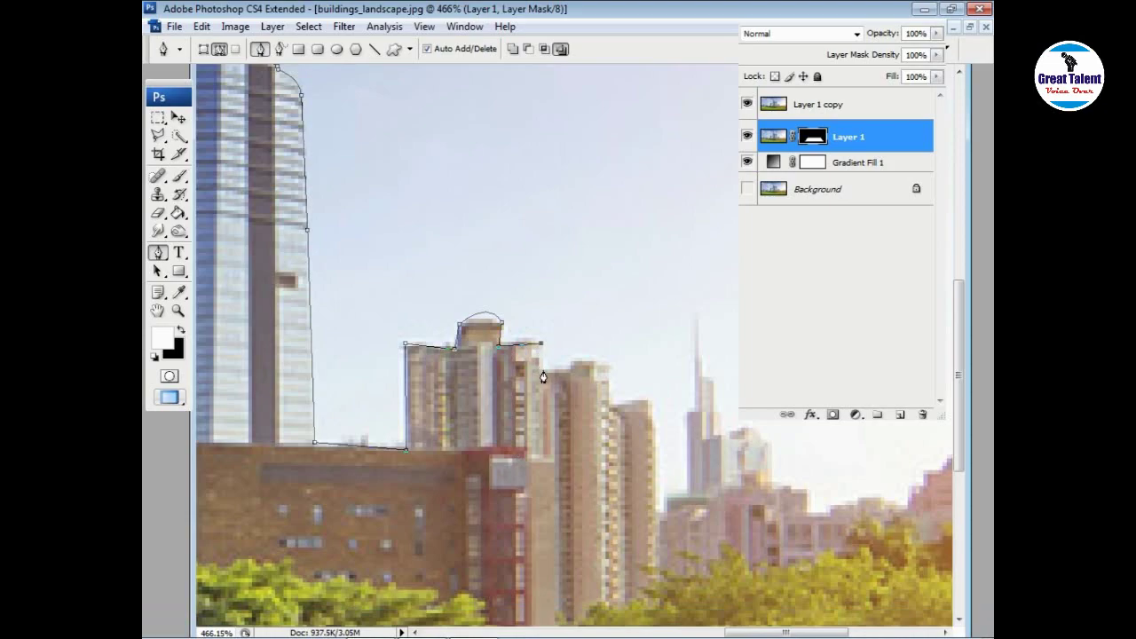
click(542, 370)
click(574, 362)
click(610, 403)
click(648, 401)
click(659, 507)
drag(667, 498, 685, 498)
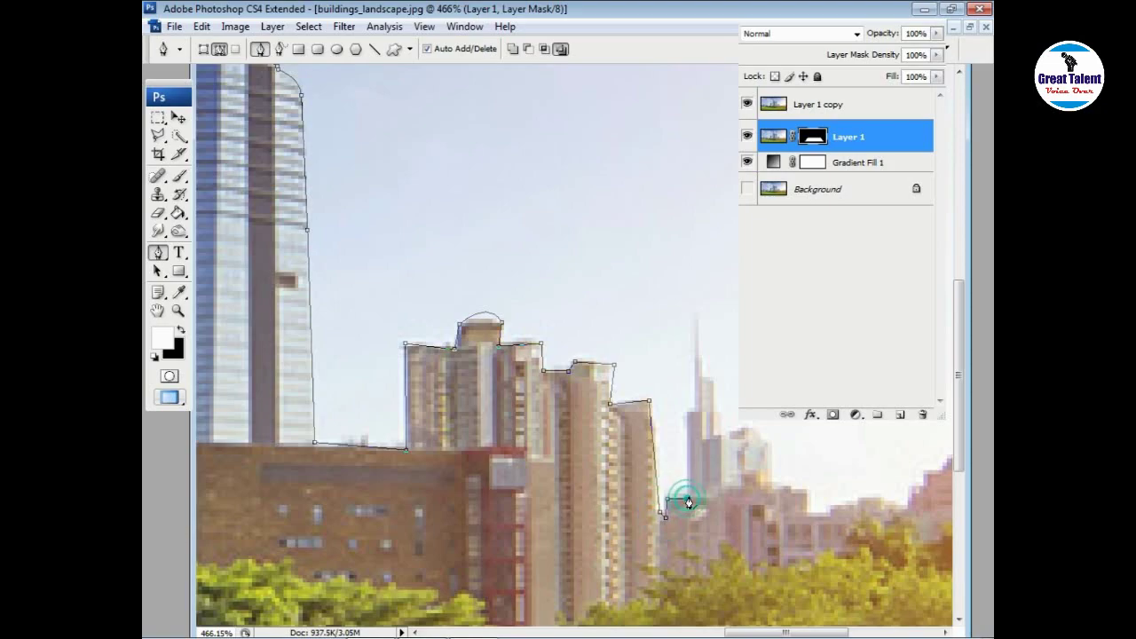
- Outline the thin spire up to its tip and back down
click(688, 414)
click(697, 413)
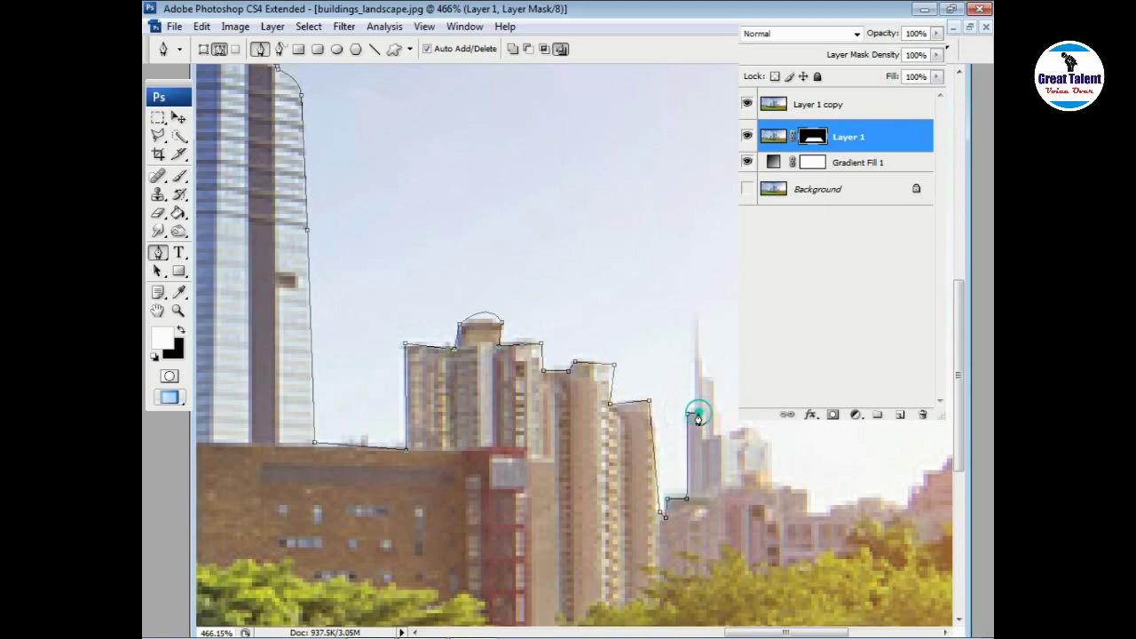
click(692, 307)
click(698, 311)
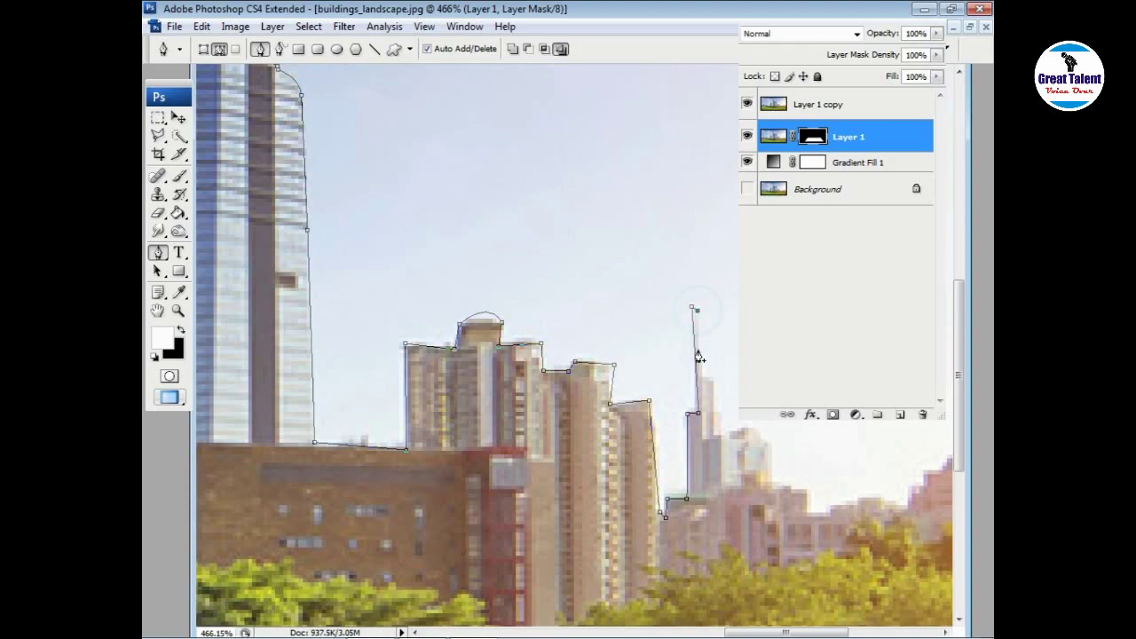
click(705, 379)
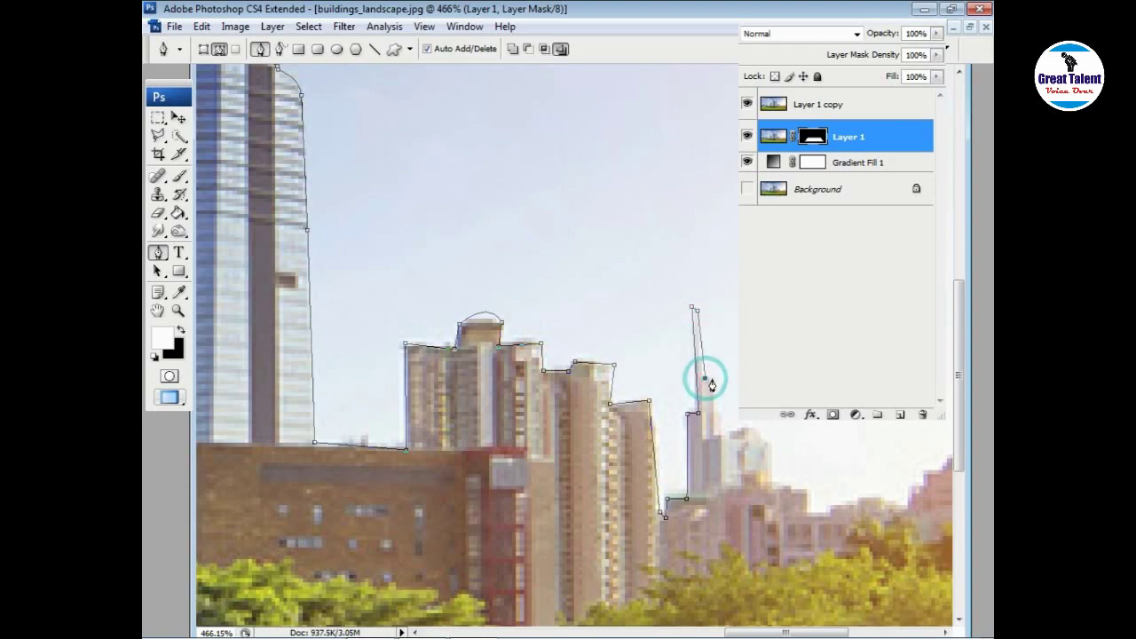
click(716, 379)
click(715, 432)
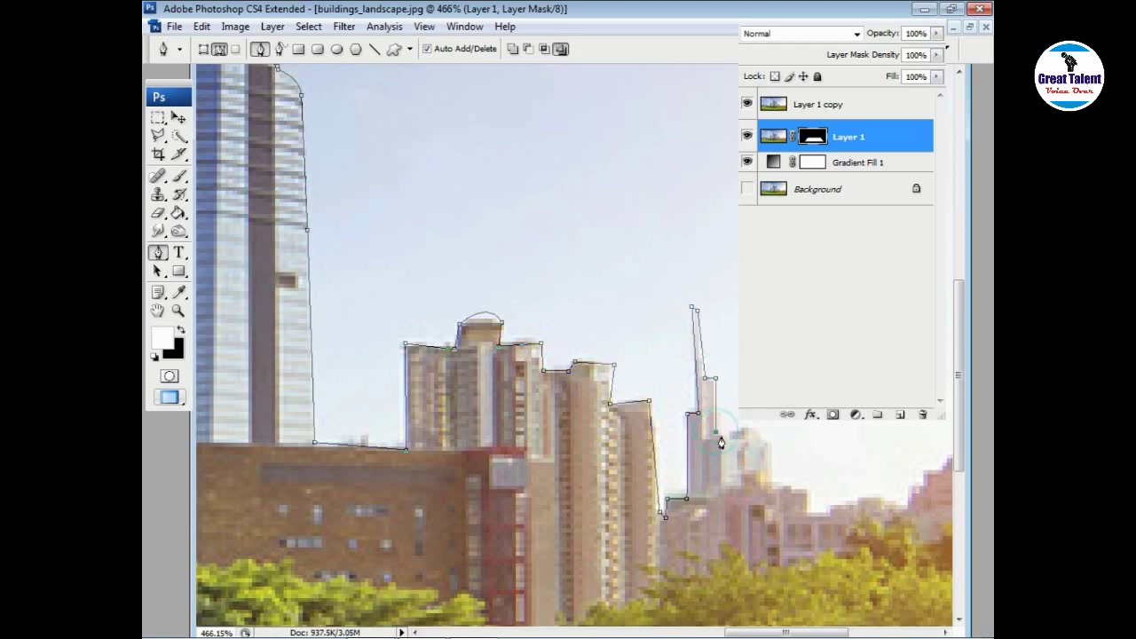
click(723, 438)
click(725, 432)
- Curve the path over the domed building and down its far side
drag(744, 450, 595, 470)
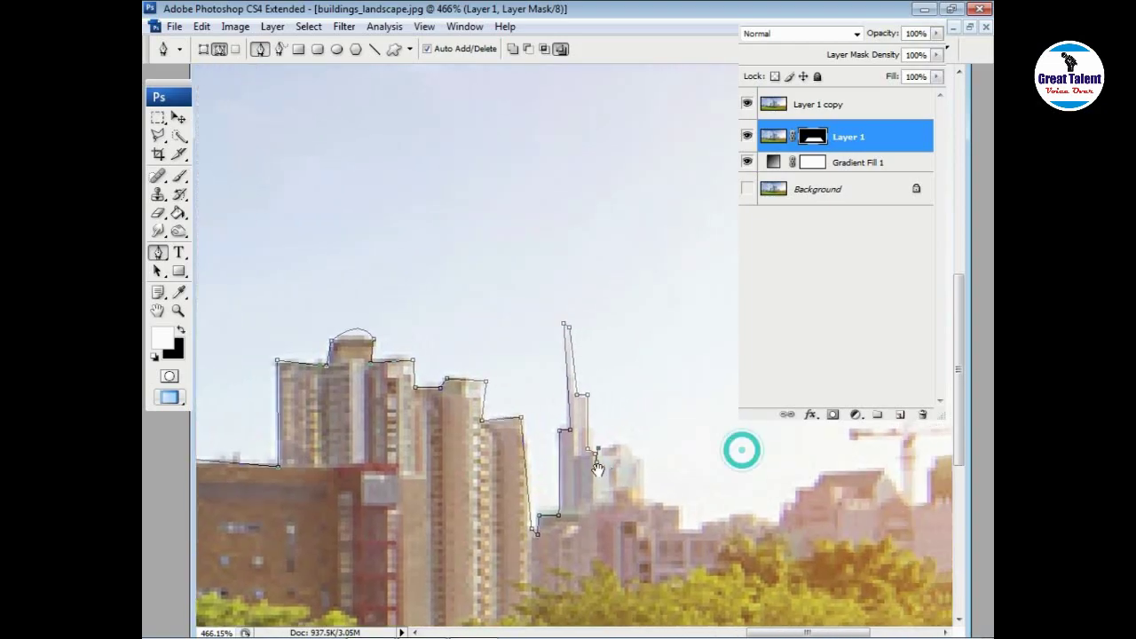
click(595, 453)
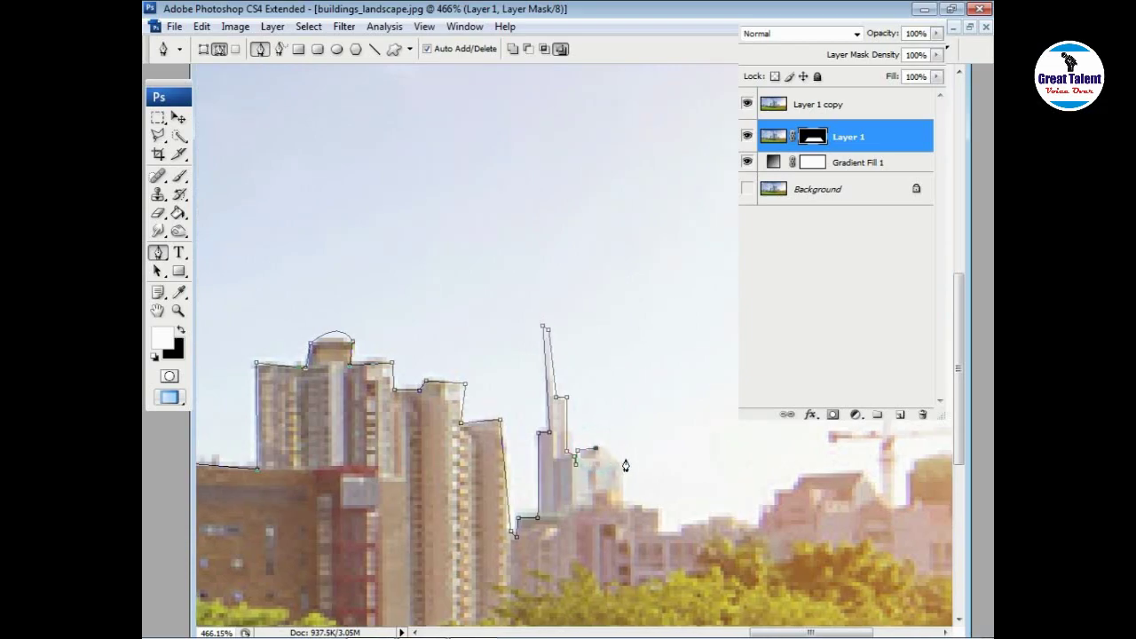
drag(619, 464, 630, 480)
alt+click(621, 463)
click(628, 506)
- Extend the path right along the low rooftops, then hide Layer 1 copy
click(642, 506)
click(657, 512)
click(681, 533)
click(689, 526)
click(709, 527)
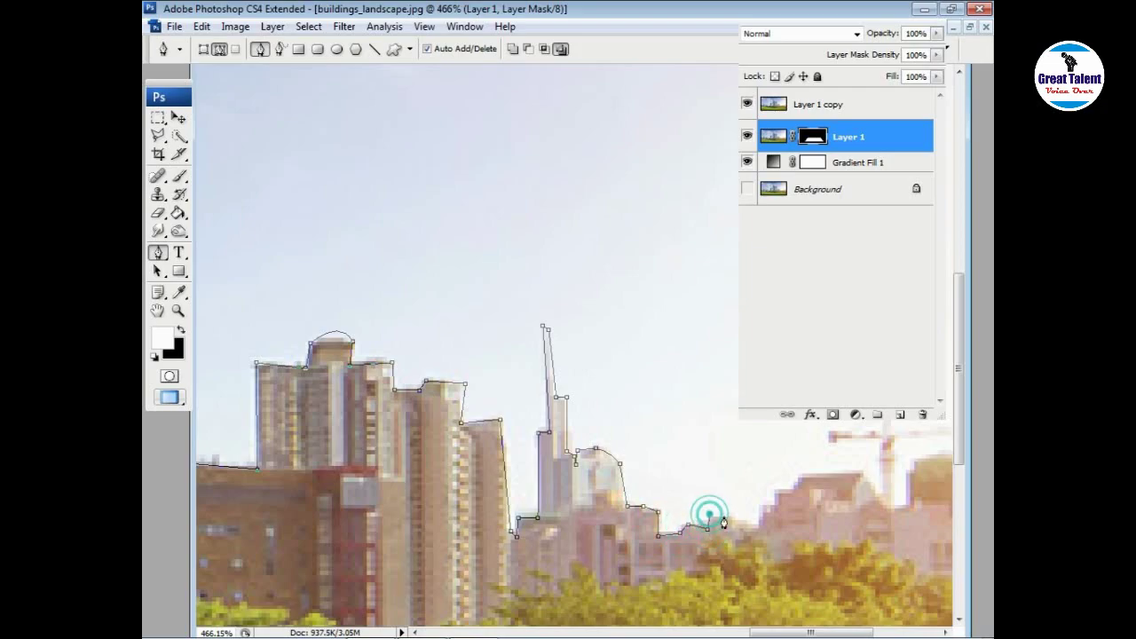
click(741, 519)
click(753, 524)
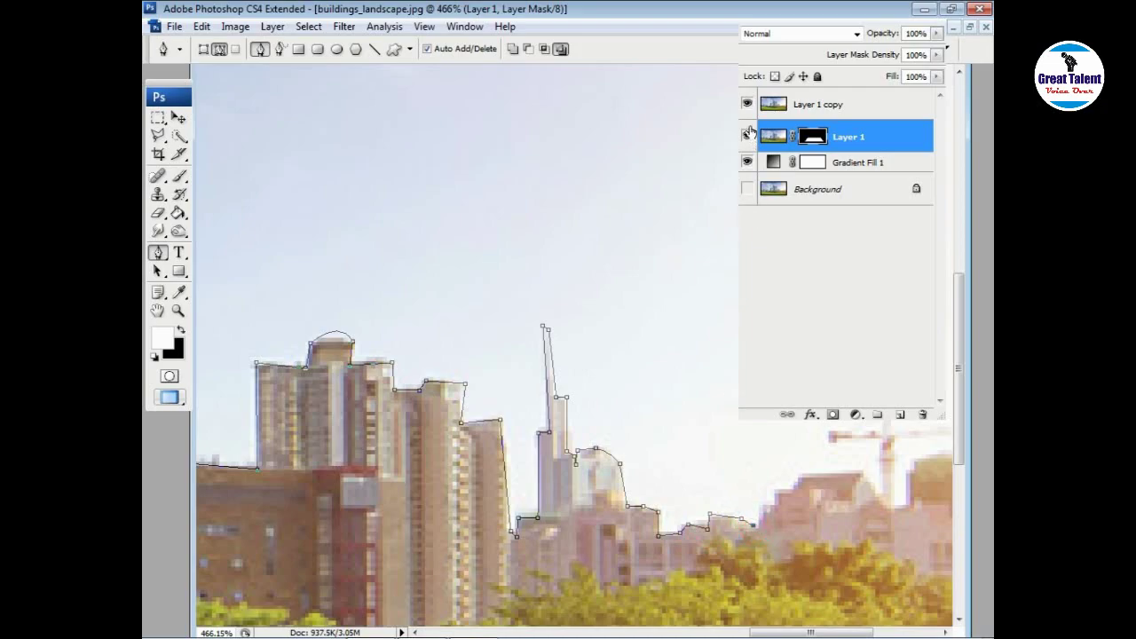
click(748, 103)
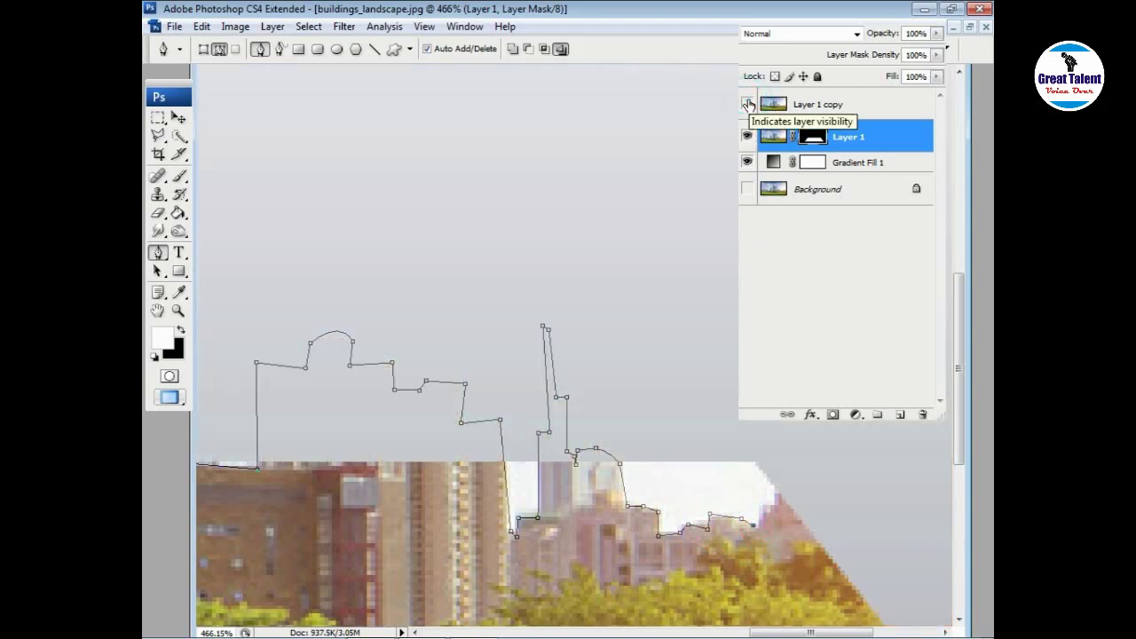
- Zoom out and preview the cutout by toggling Layer 1 copy's visibility
key(ctrl+minus)
key(ctrl+minus)
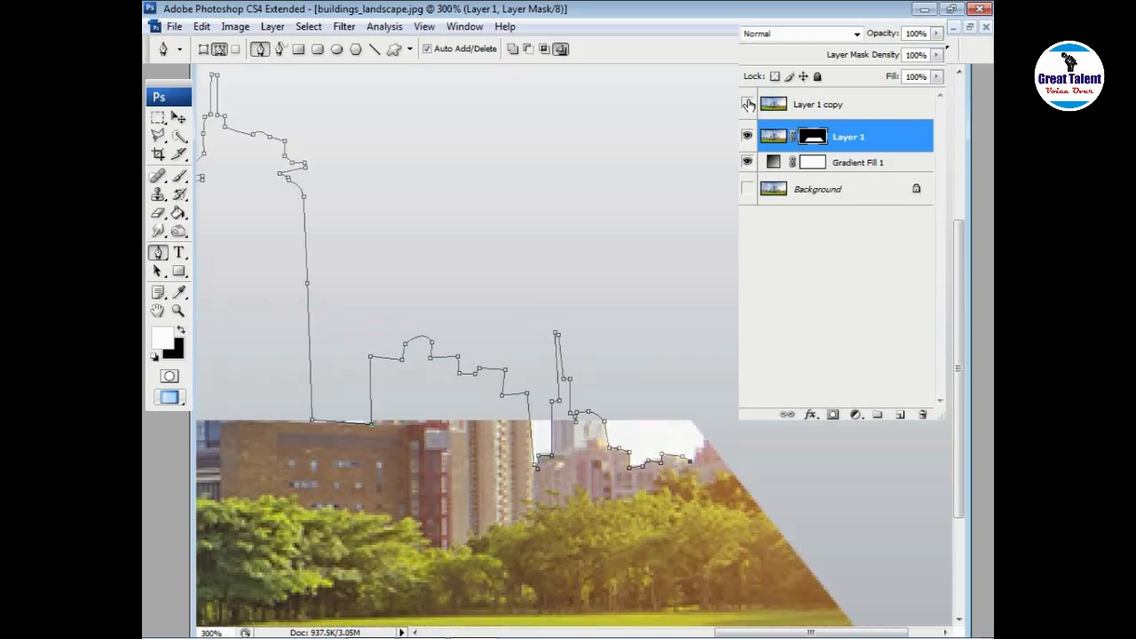
key(ctrl+minus)
key(ctrl+minus)
key(ctrl+minus)
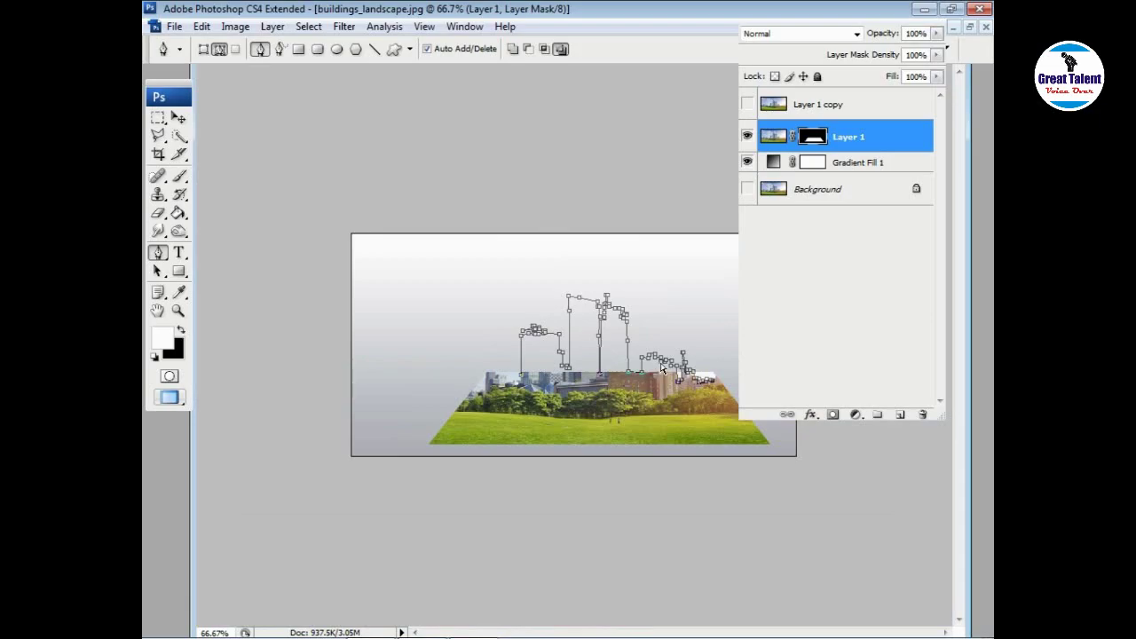
click(748, 105)
click(748, 105)
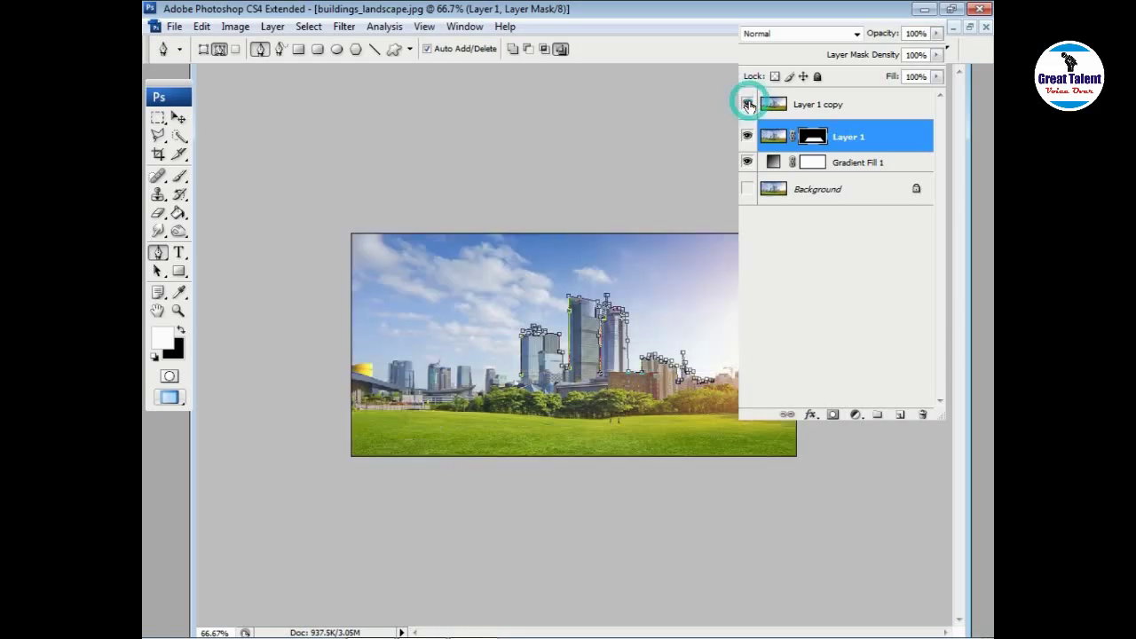
- Run the path along the tree line and close it at the starting point
click(716, 386)
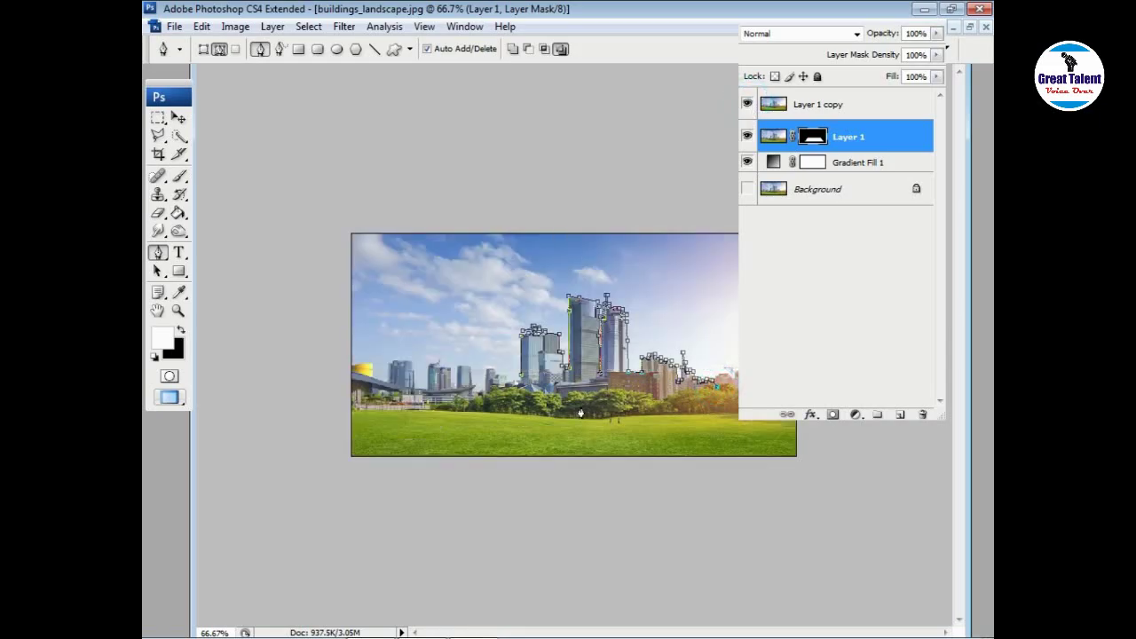
click(508, 388)
drag(495, 329, 604, 426)
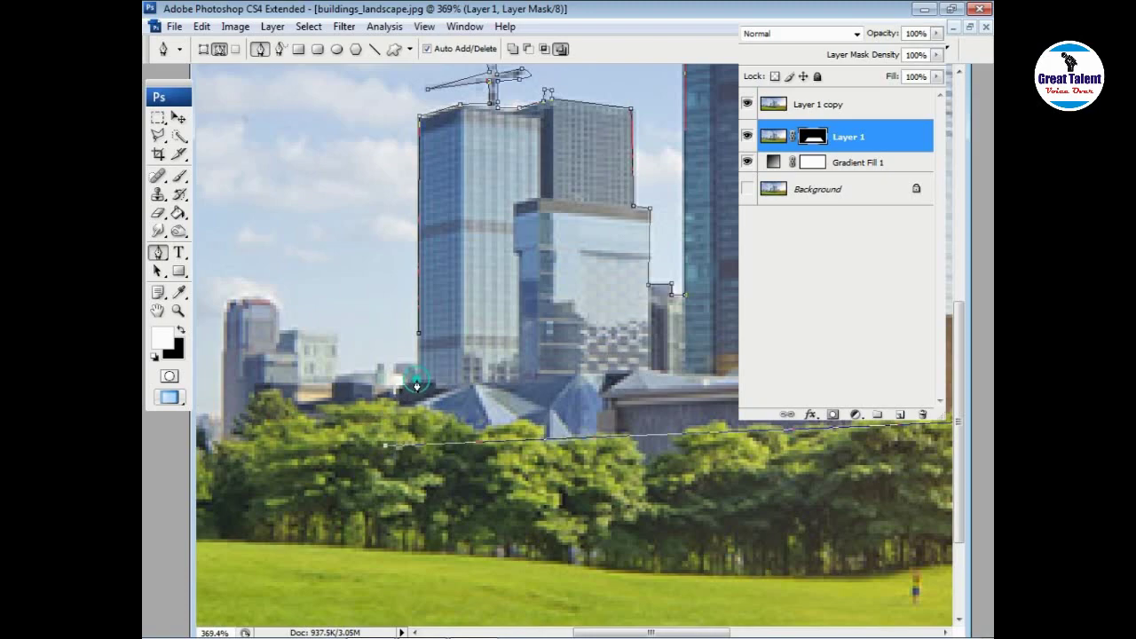
click(418, 382)
click(418, 338)
- Zoom out, compare the closed path with Layer 1 copy hidden, then show it again
key(ctrl+minus)
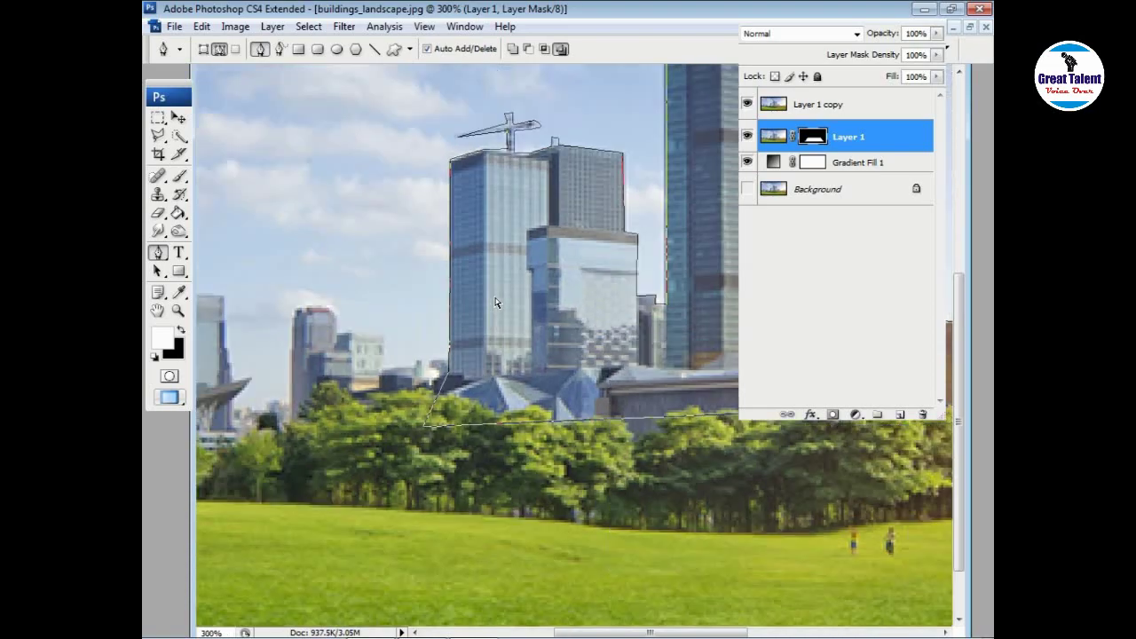
key(ctrl+minus)
key(ctrl+minus)
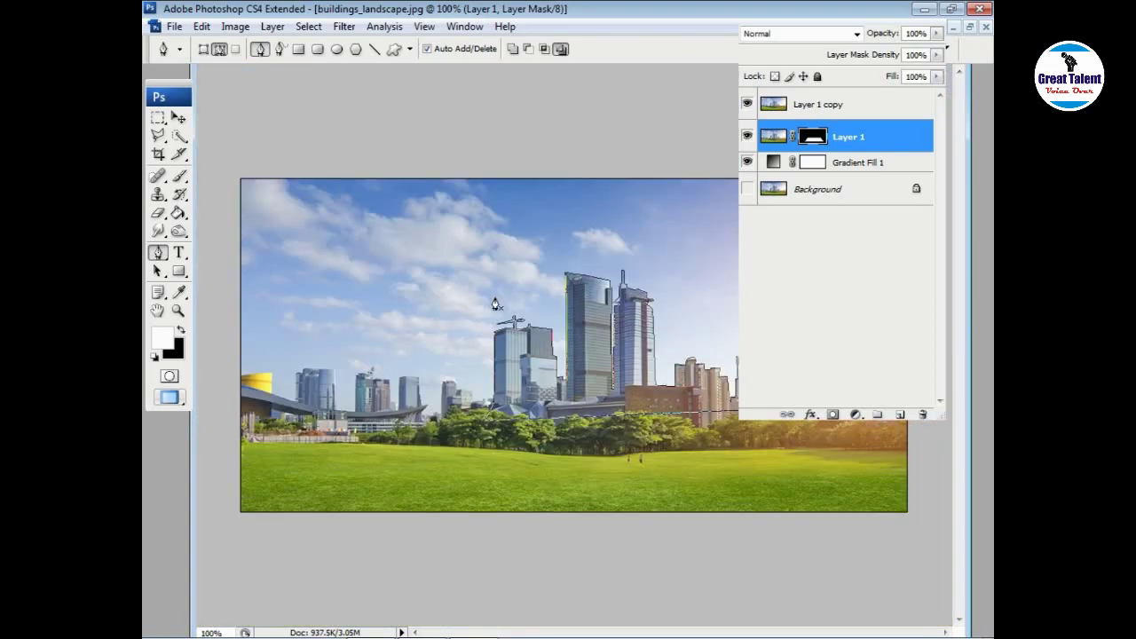
click(746, 105)
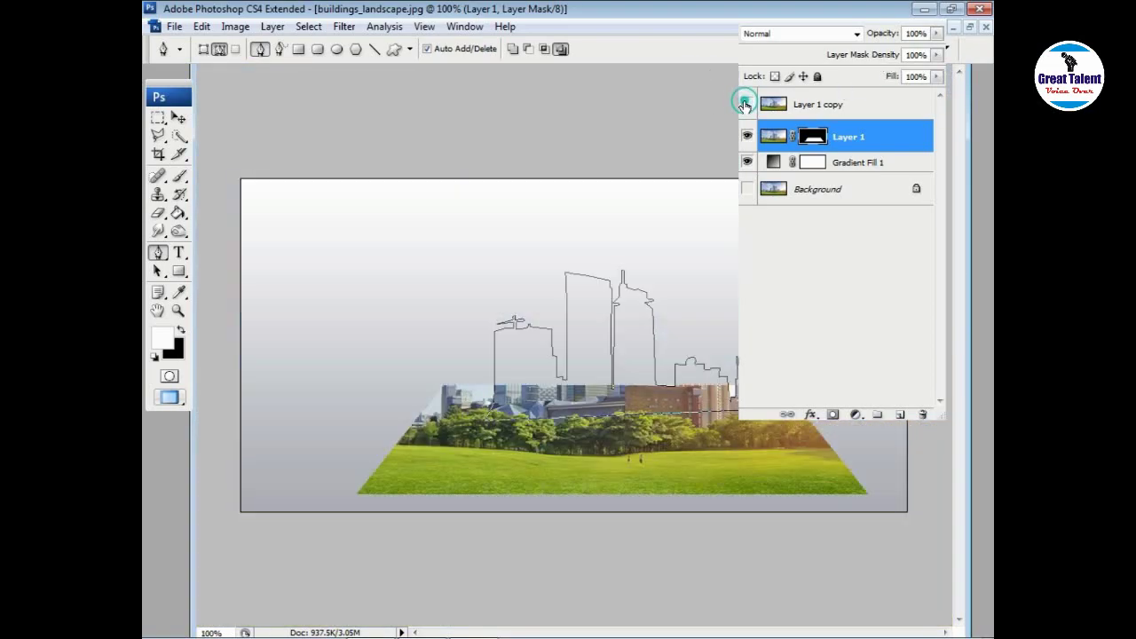
drag(639, 275, 383, 275)
click(762, 419)
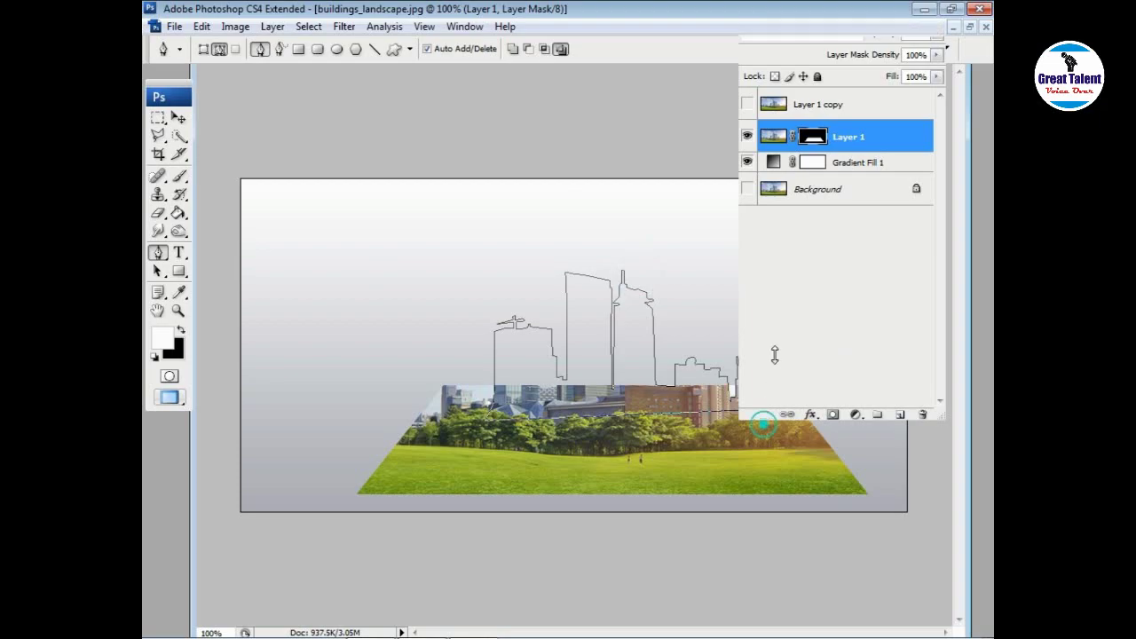
key(F7)
key(F7)
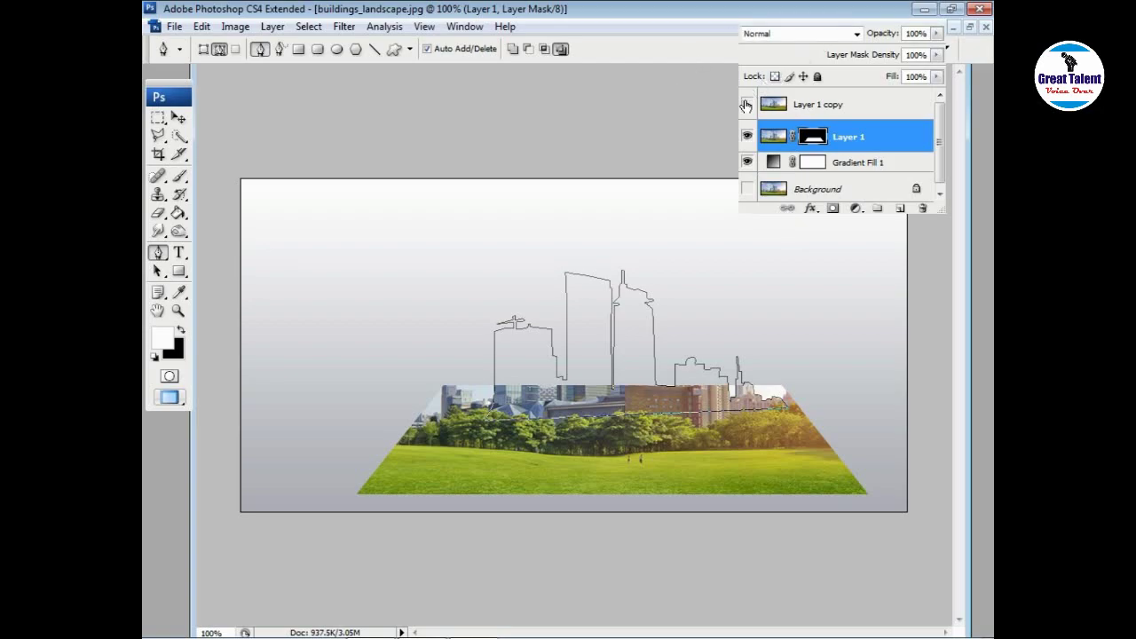
click(747, 104)
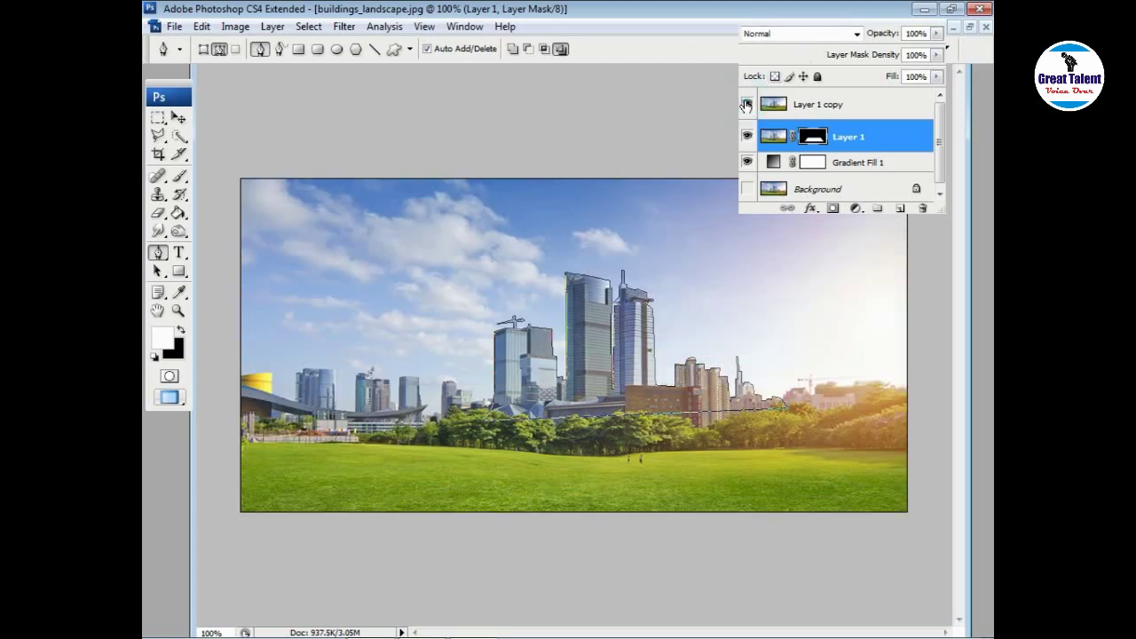
- Turn the skyline path into a vector mask on Layer 1 copy
right_click(570, 259)
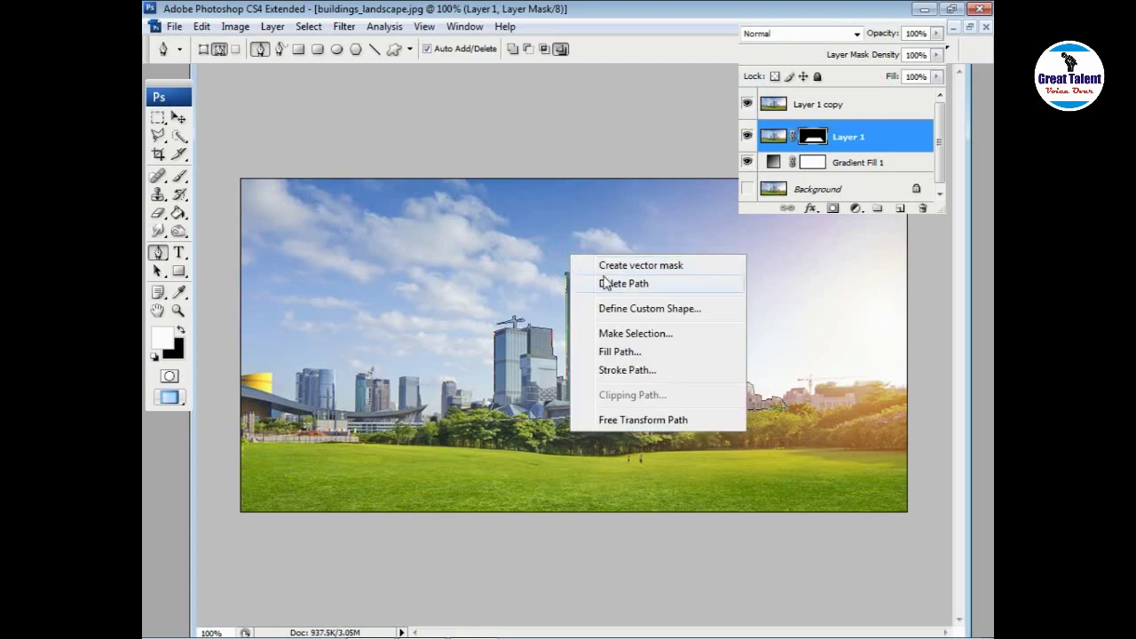
click(661, 266)
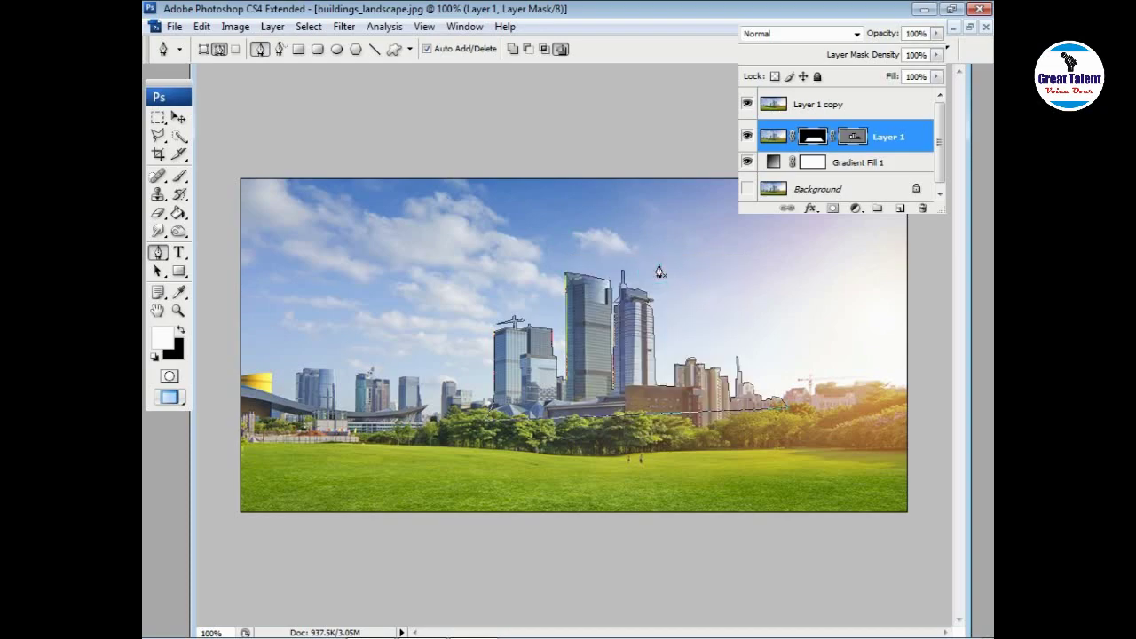
click(814, 105)
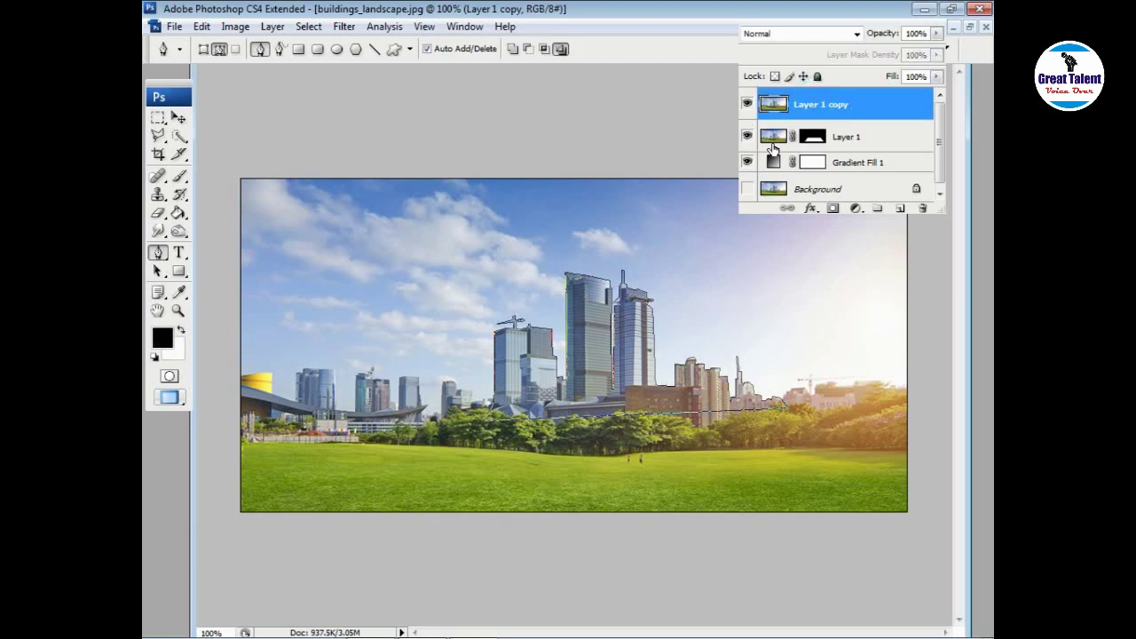
right_click(589, 292)
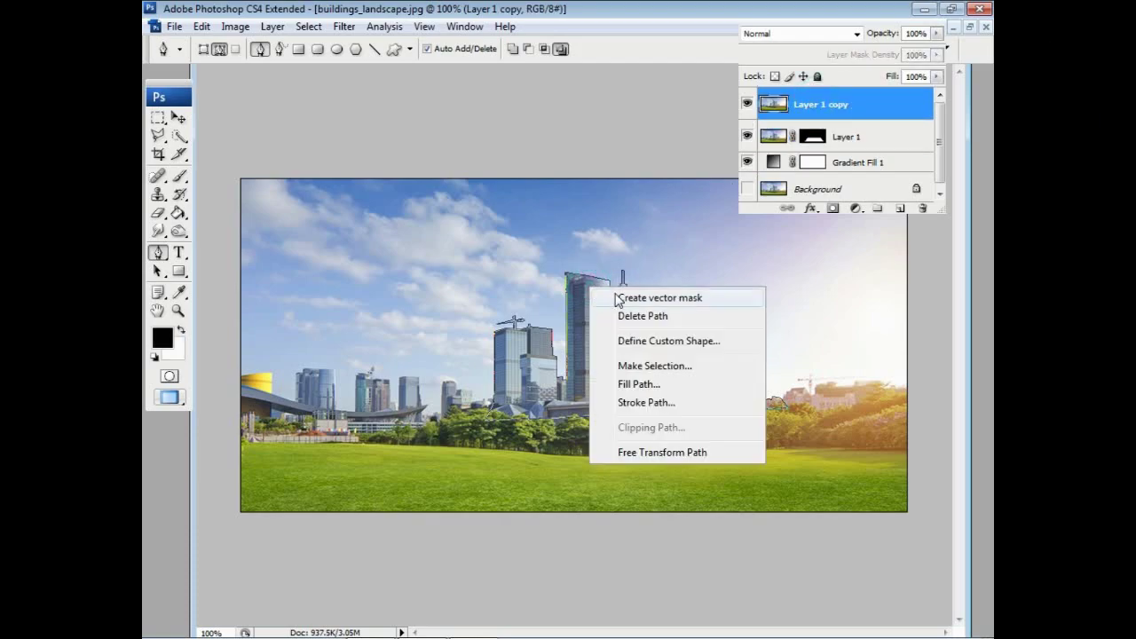
click(624, 299)
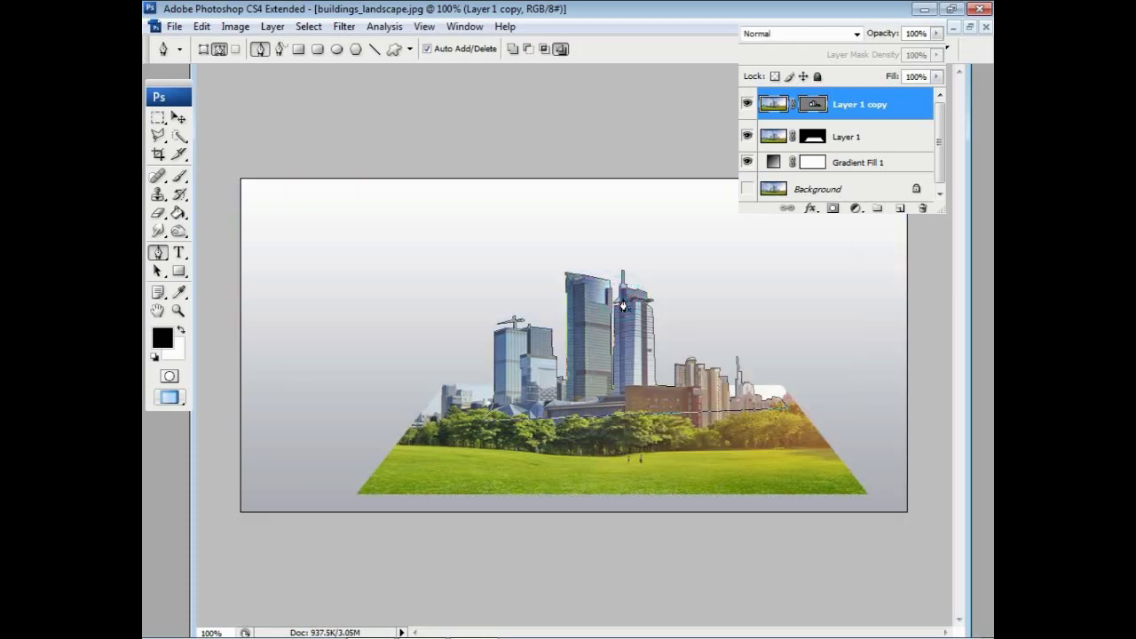
- Hide the path outline, zoom in on the buildings and grass, and target Layer 1's mask
right_click(585, 270)
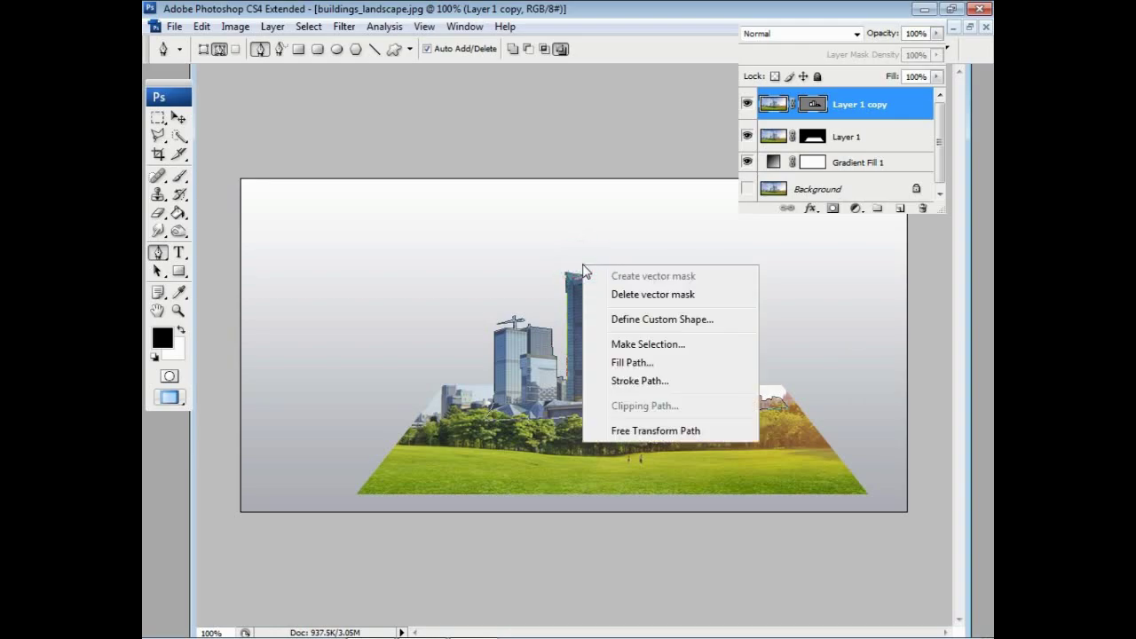
click(578, 249)
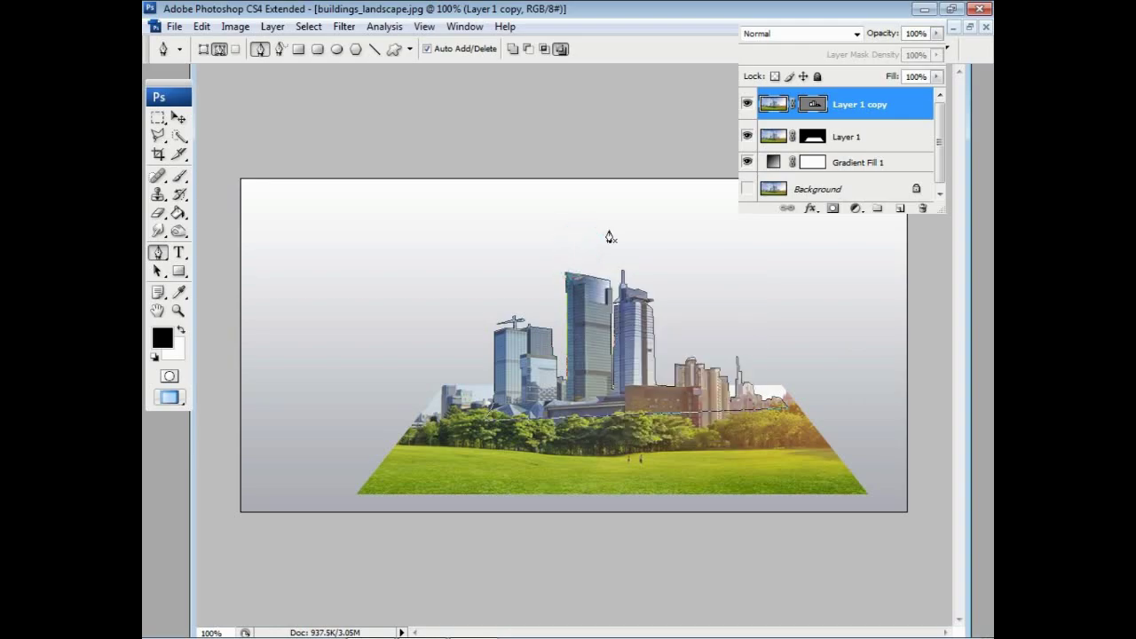
key(Return)
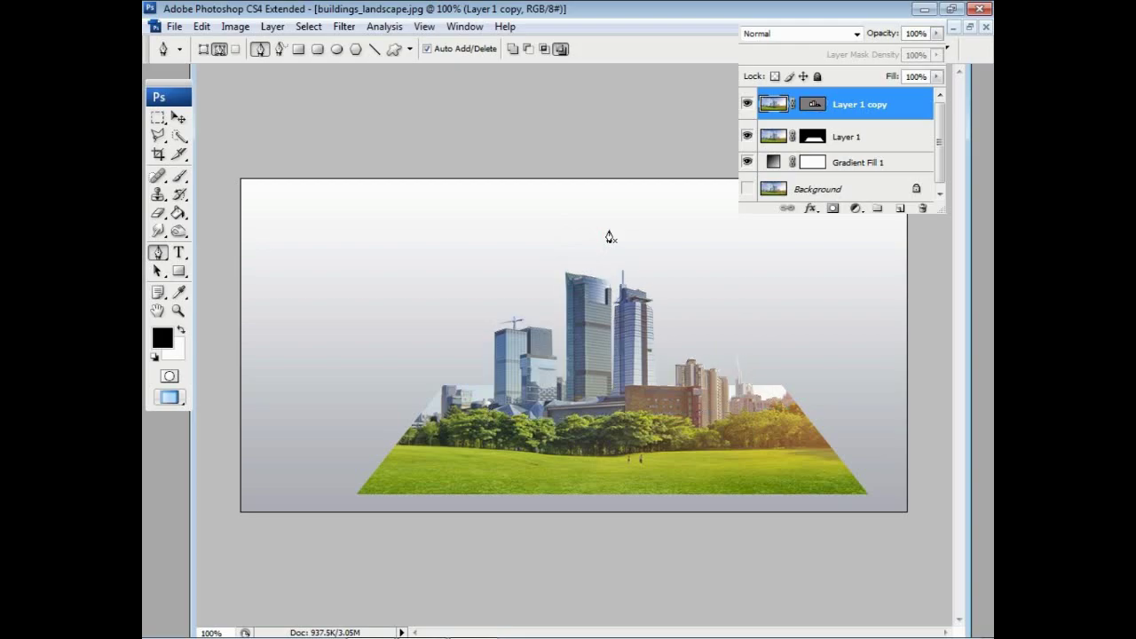
mouse_move(440, 227)
mouse_down()
mouse_move(753, 435)
mouse_move(839, 454)
mouse_up()
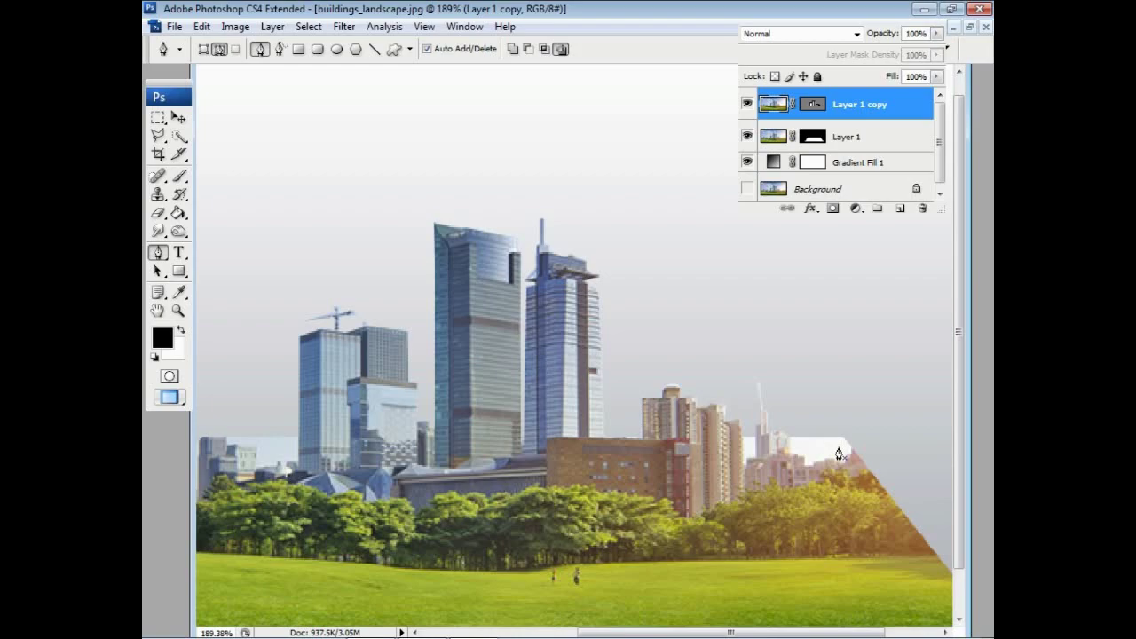
click(812, 137)
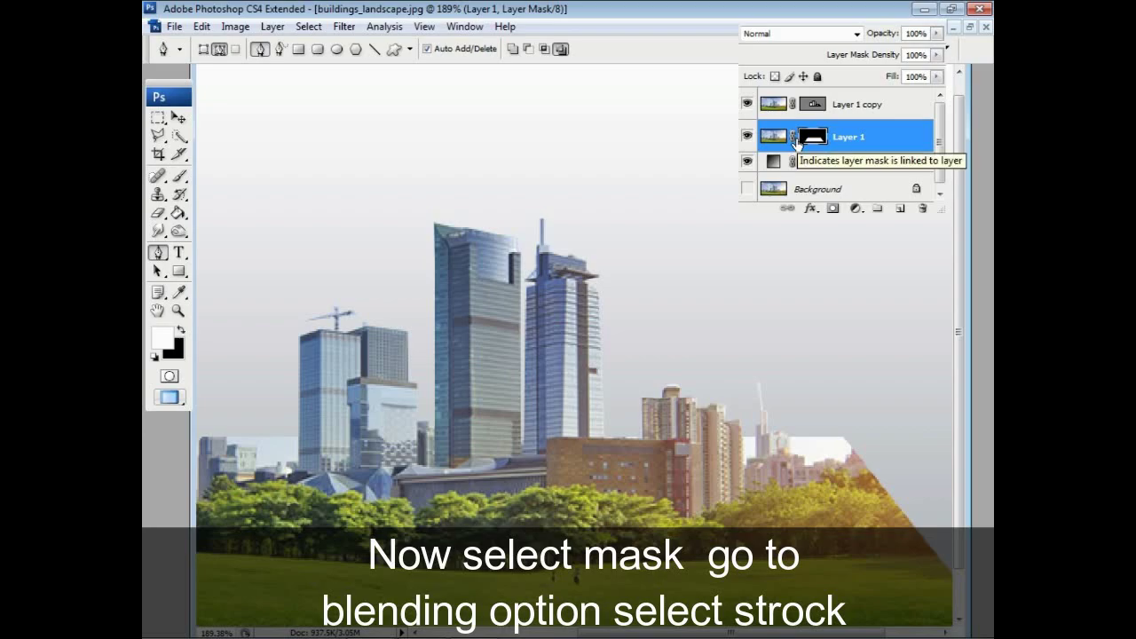
- Add a 7 px white (ffffff) Stroke effect, positioned Inside, to Layer 1, then zoom out
click(813, 209)
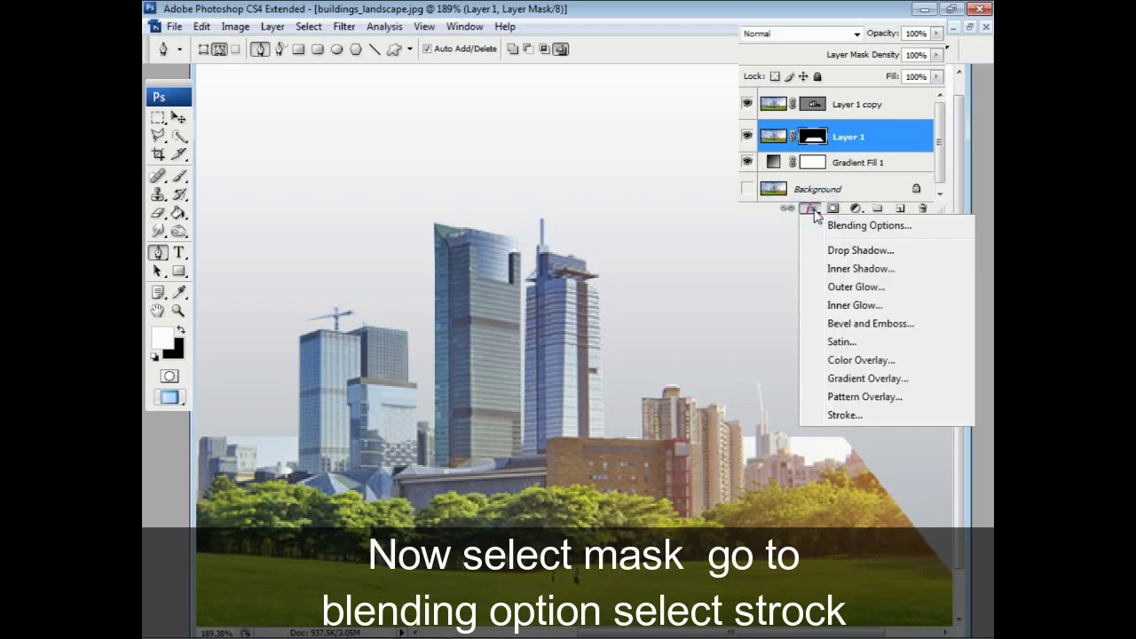
click(843, 416)
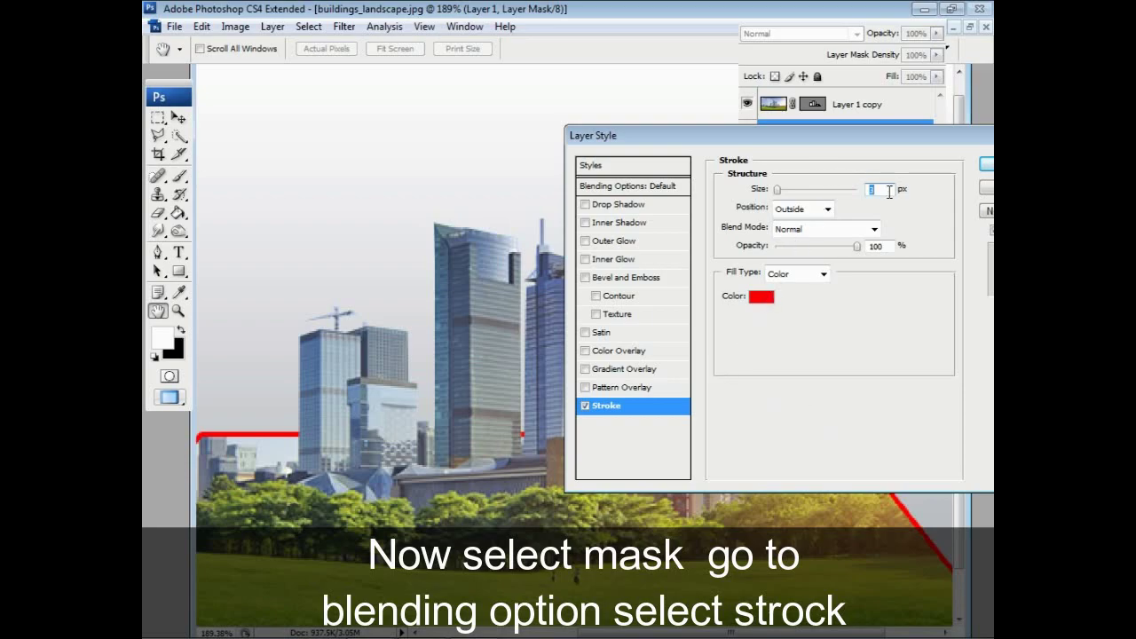
text(15)
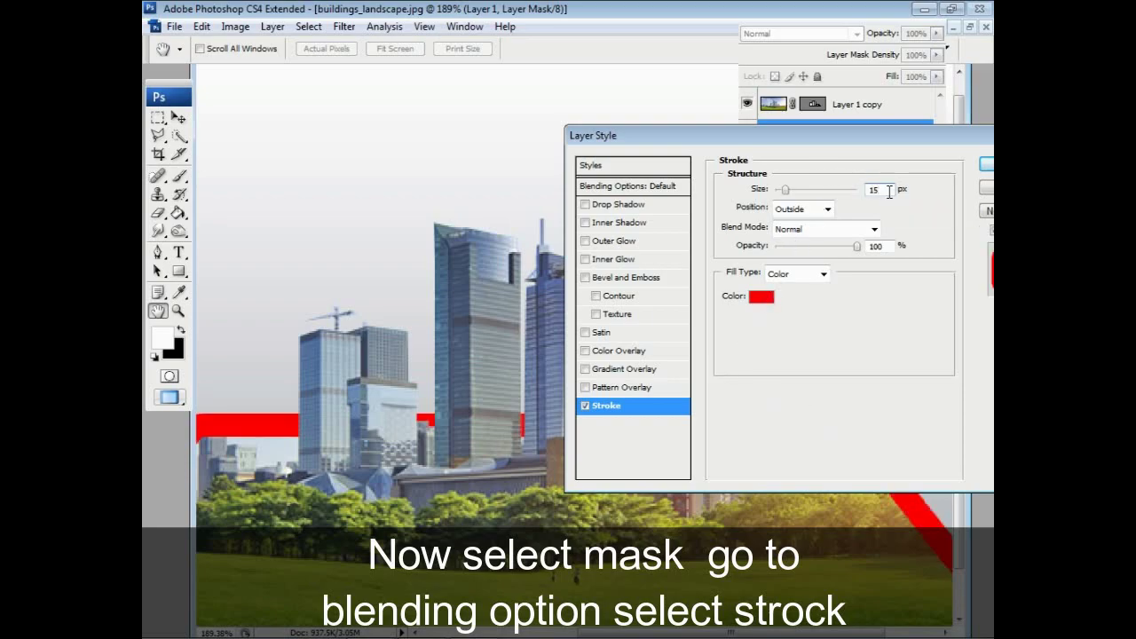
click(790, 209)
click(788, 238)
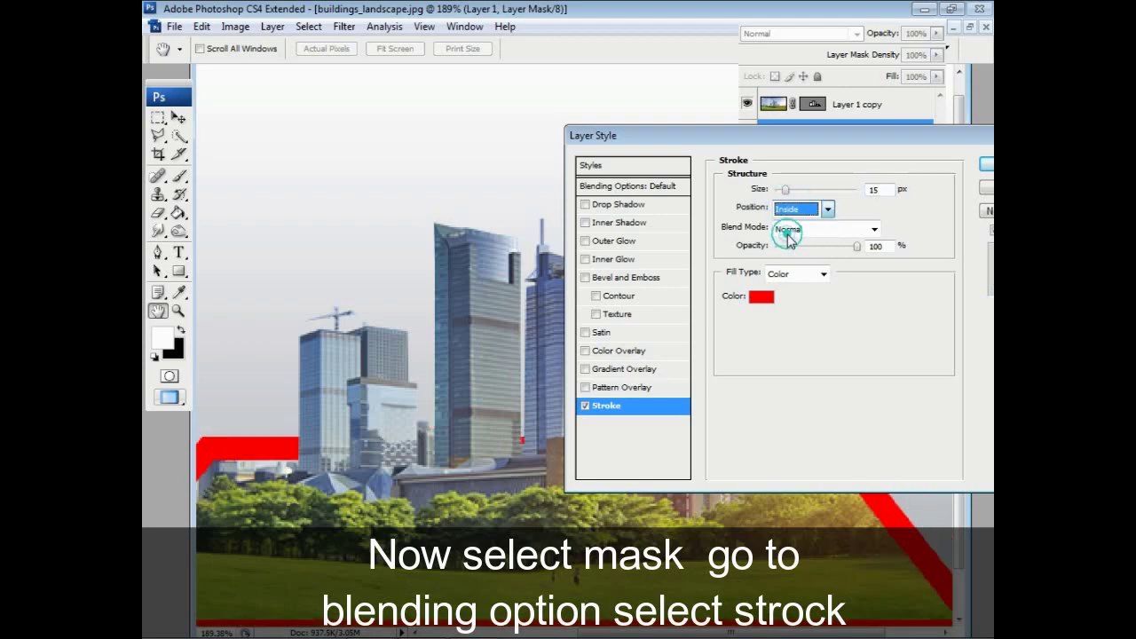
click(761, 298)
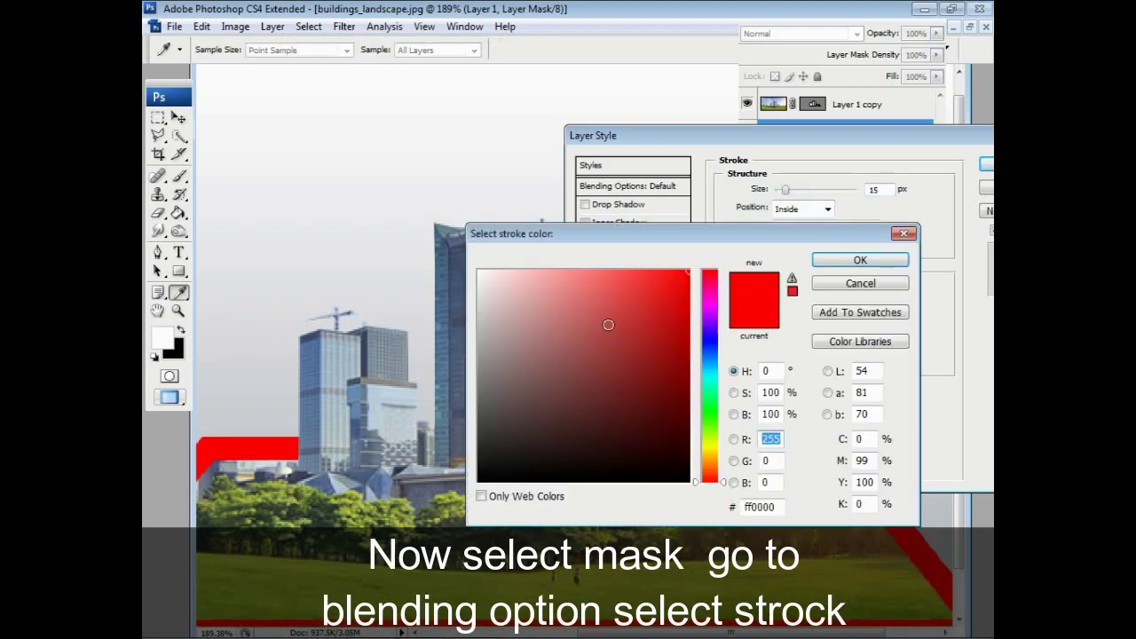
drag(608, 325, 479, 271)
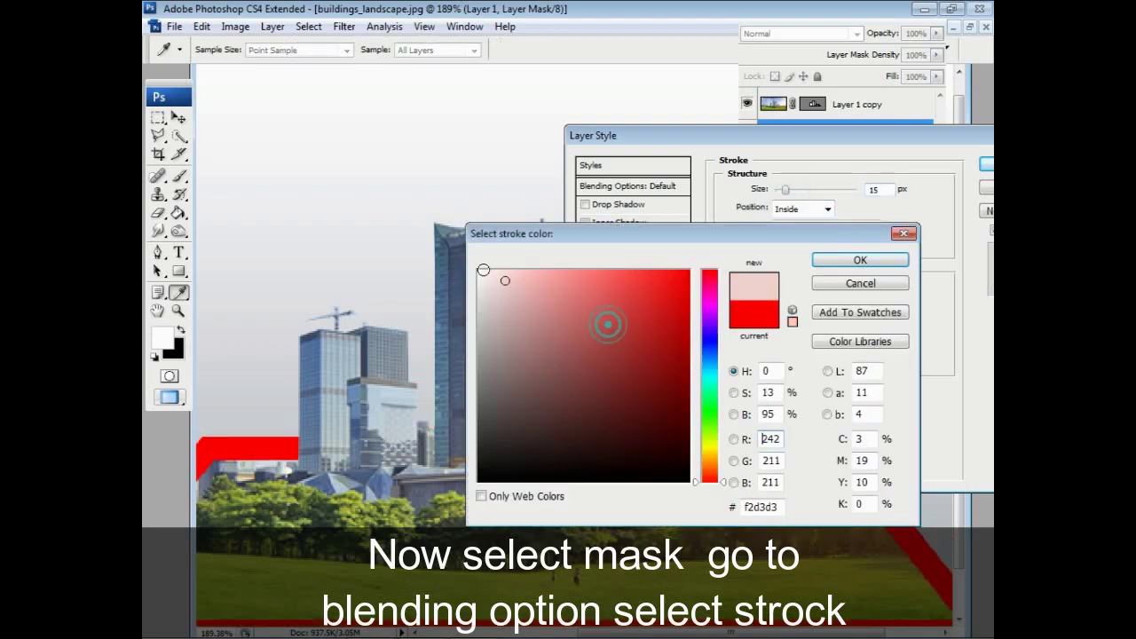
click(835, 264)
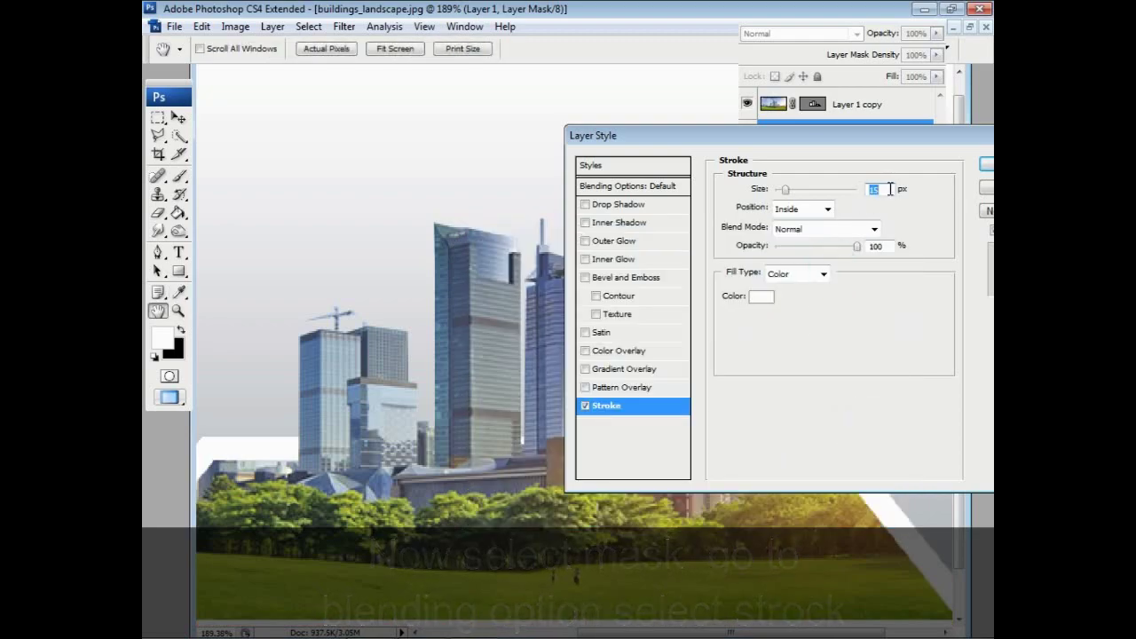
text(10)
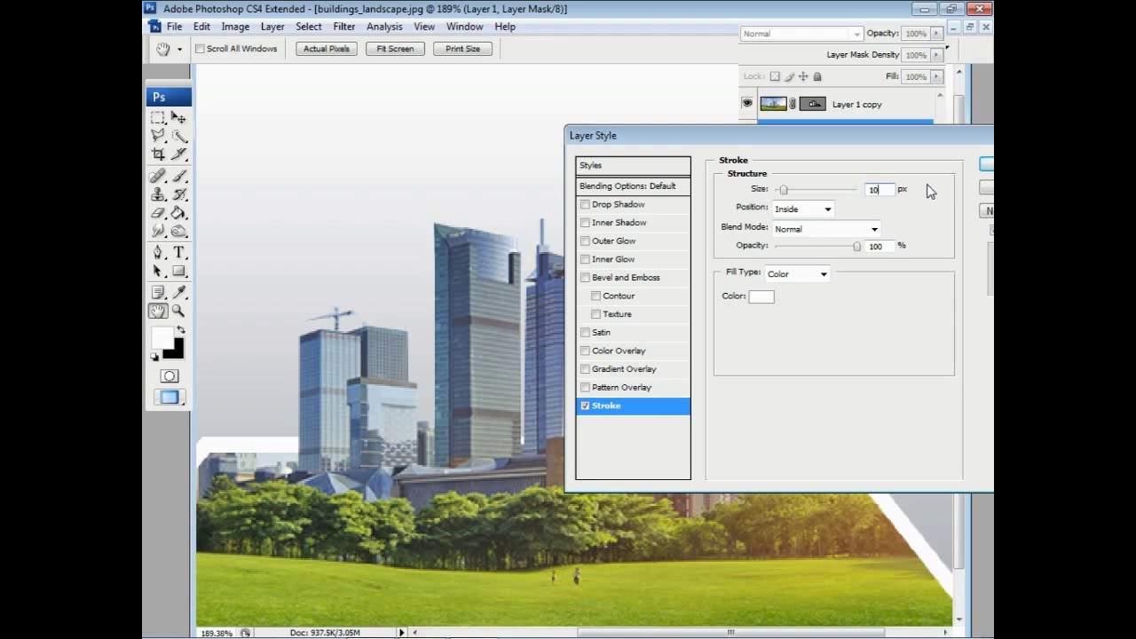
key(BackSpace)
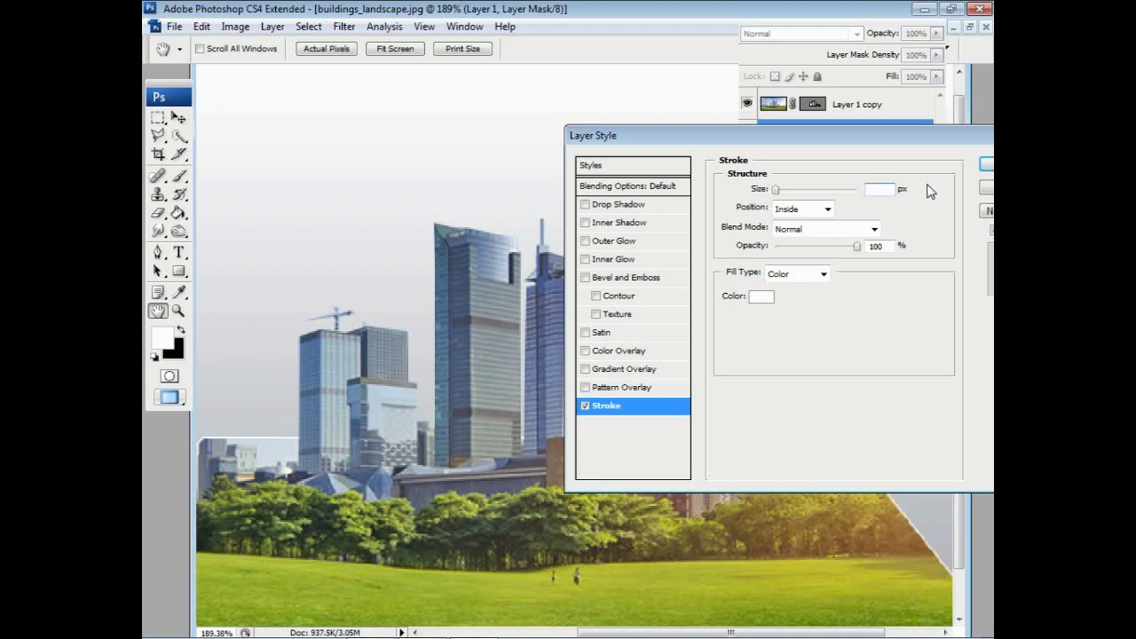
text(7)
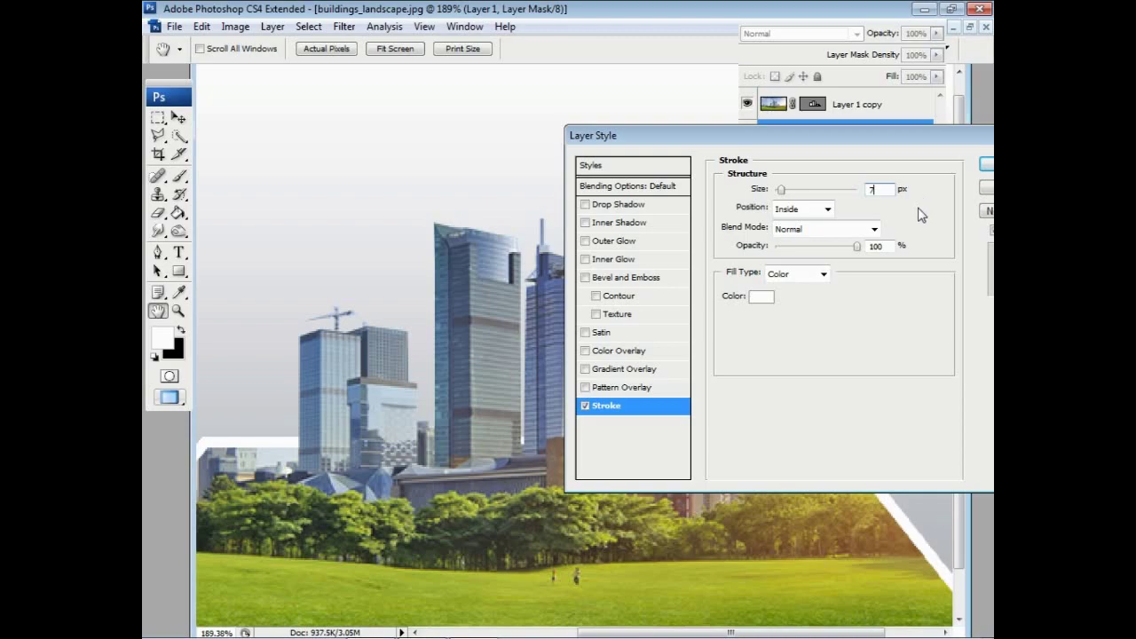
click(986, 166)
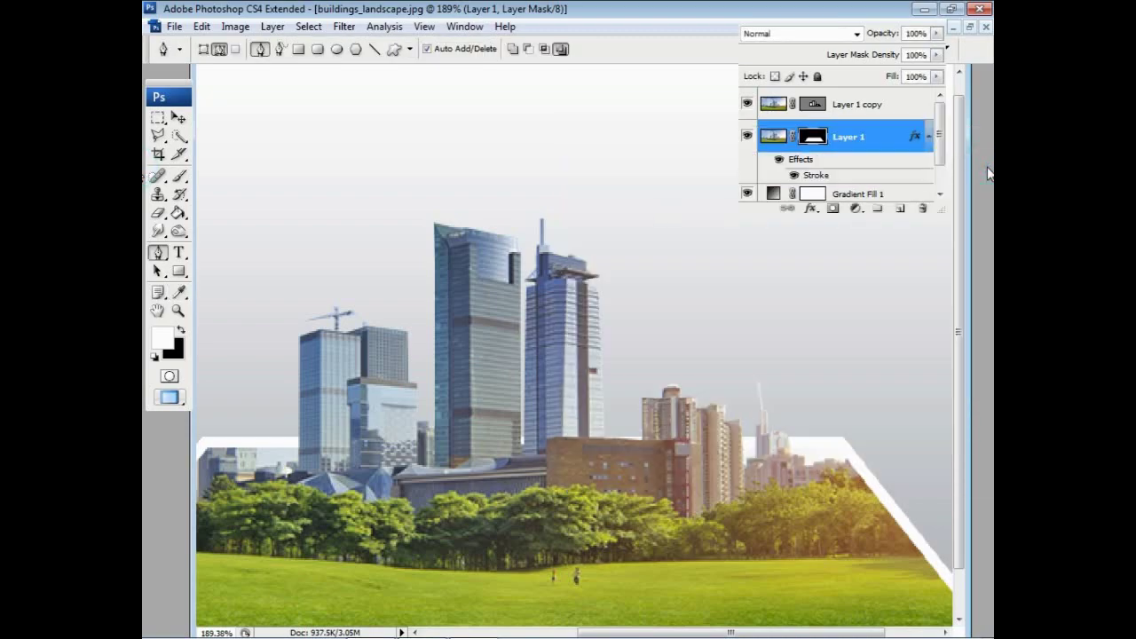
key(ctrl+minus)
key(ctrl+minus)
key(ctrl+minus)
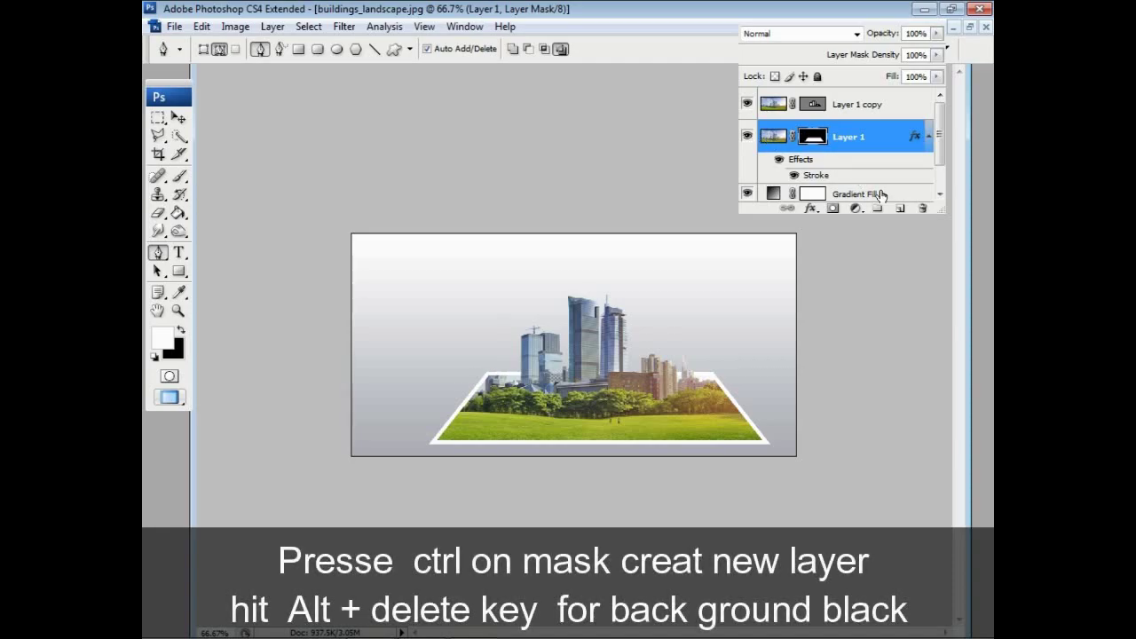
- Create Layer 2, load Layer 1's mask as a selection, and fill it black
ctrl+click(900, 211)
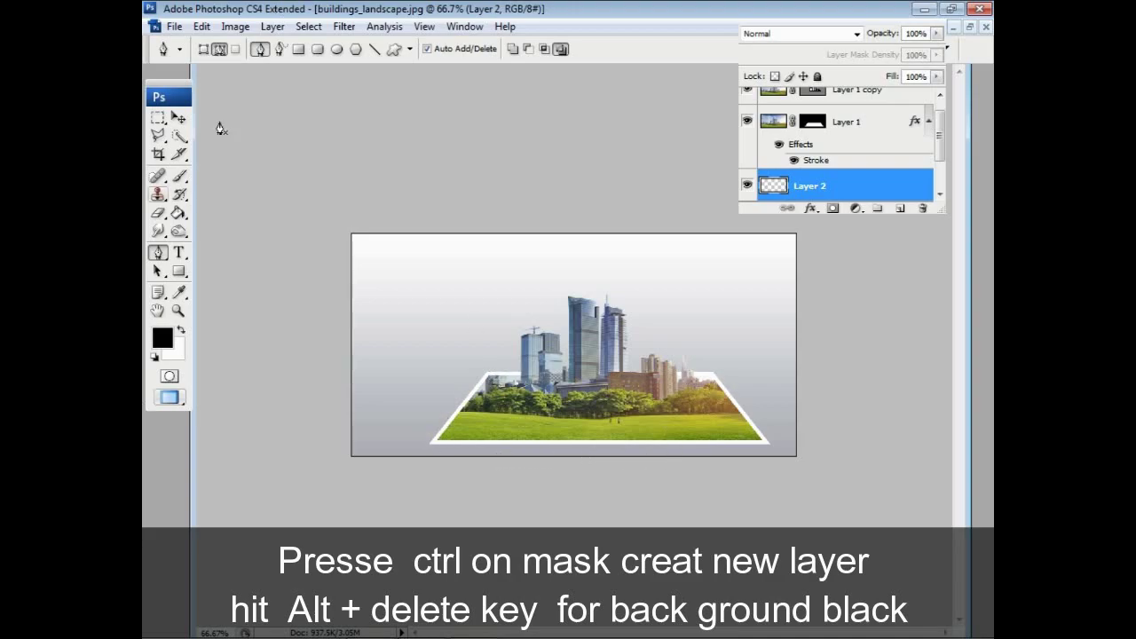
ctrl+click(810, 126)
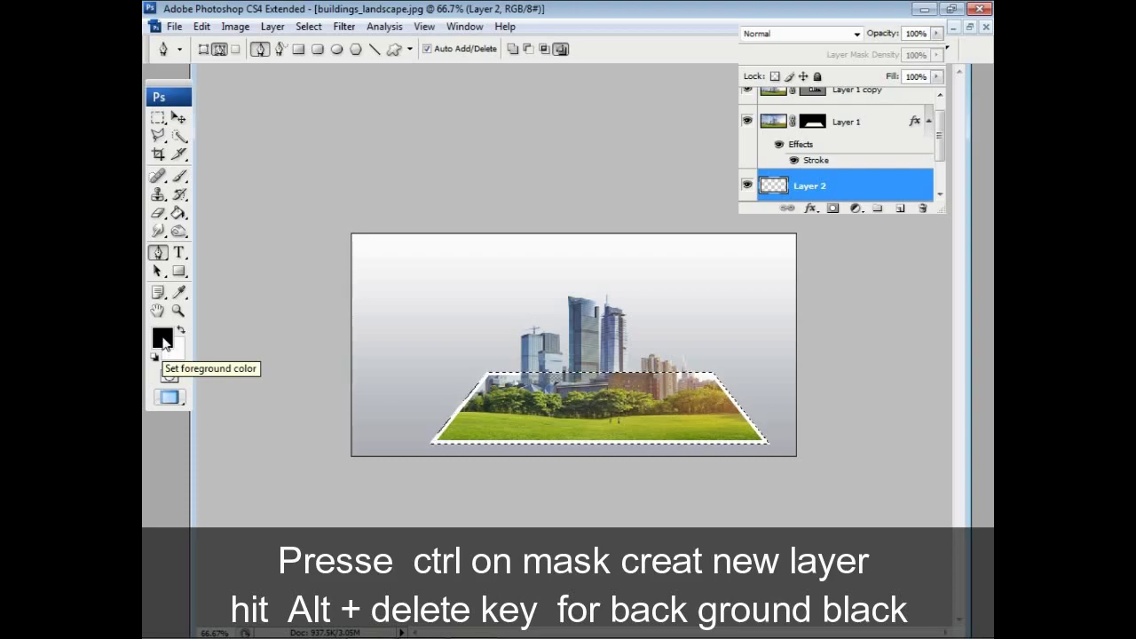
key(alt+Delete)
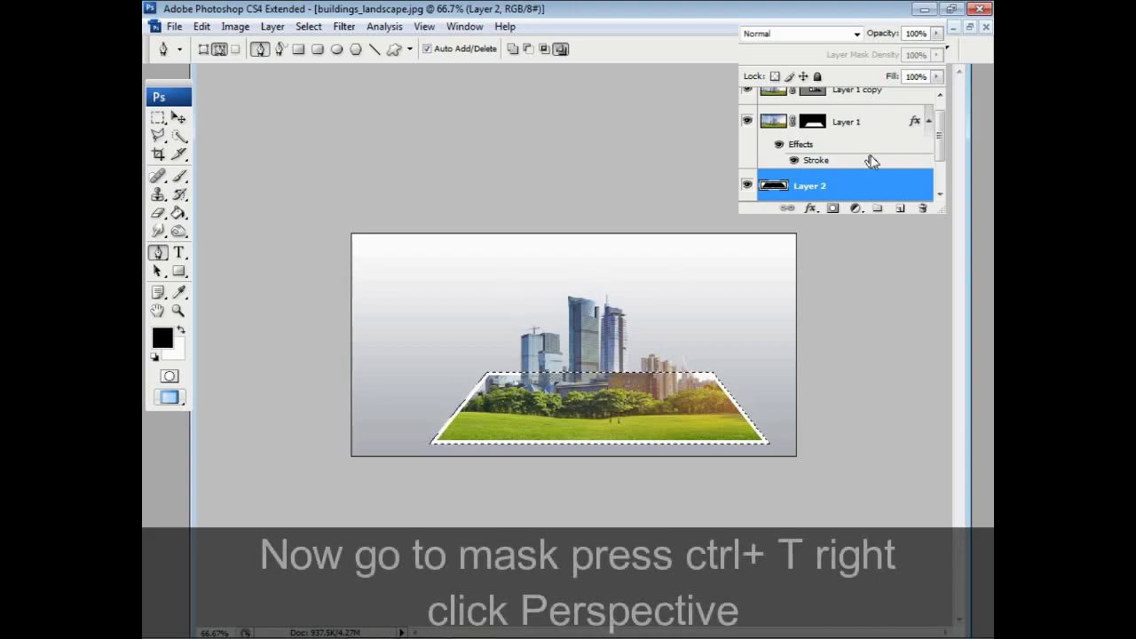
- Deselect, then free-transform Layer 1's mask and switch it to Warp mode
click(814, 123)
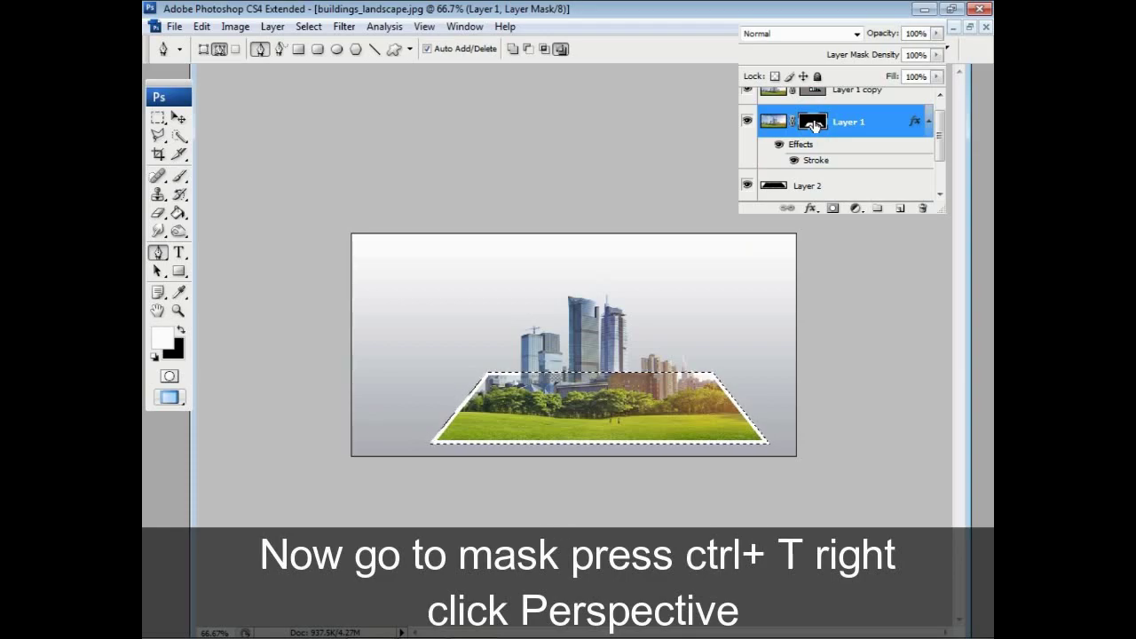
key(ctrl+d)
key(ctrl+t)
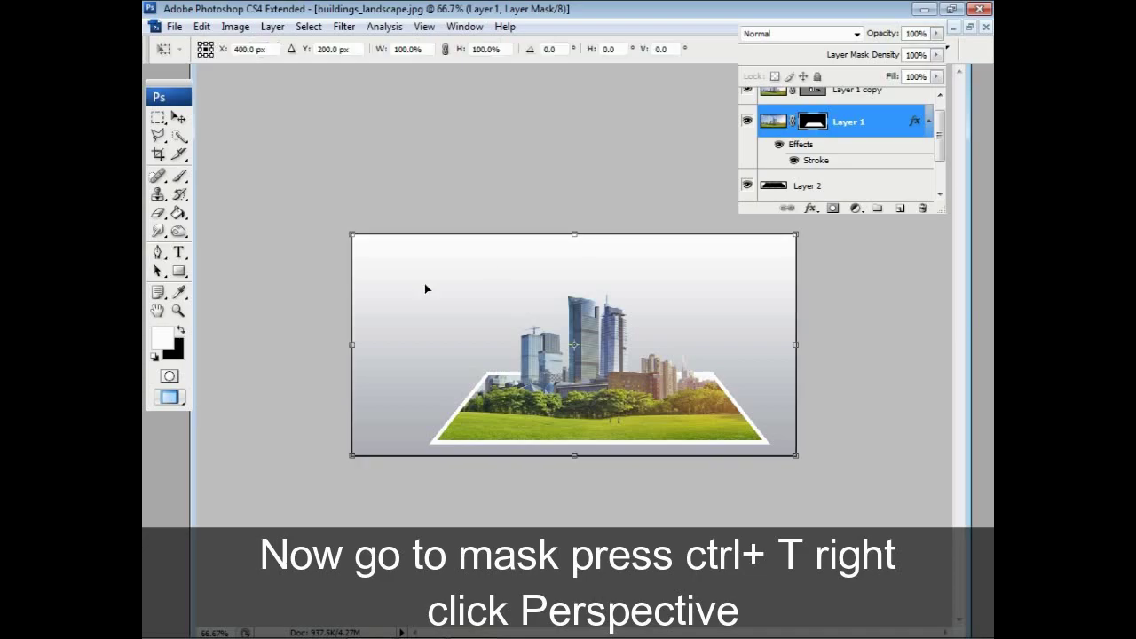
right_click(510, 376)
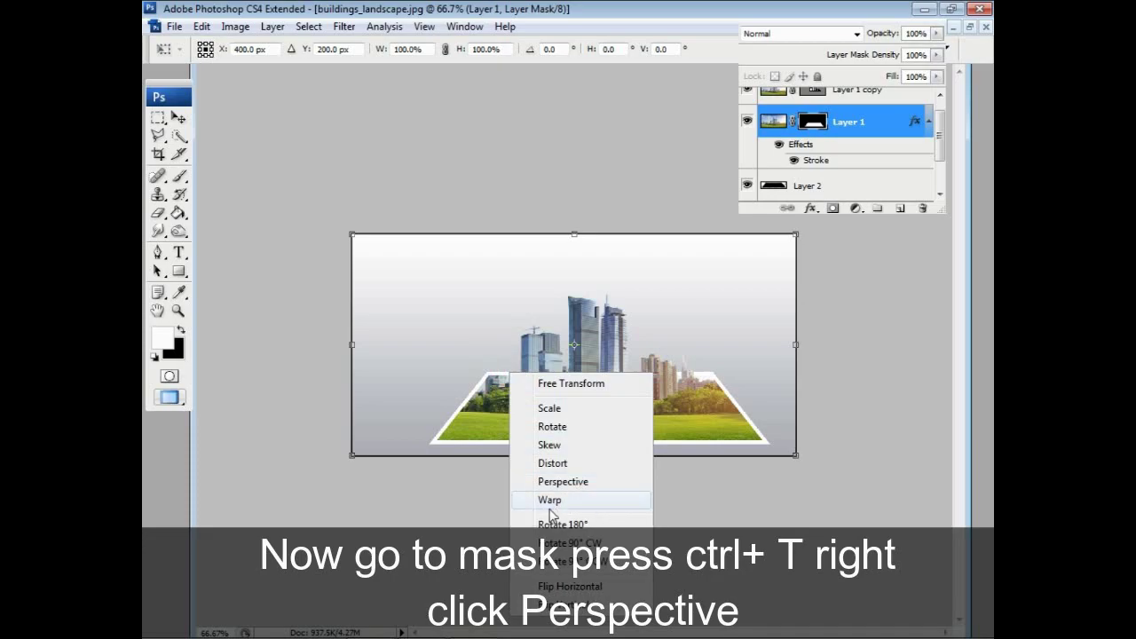
click(551, 503)
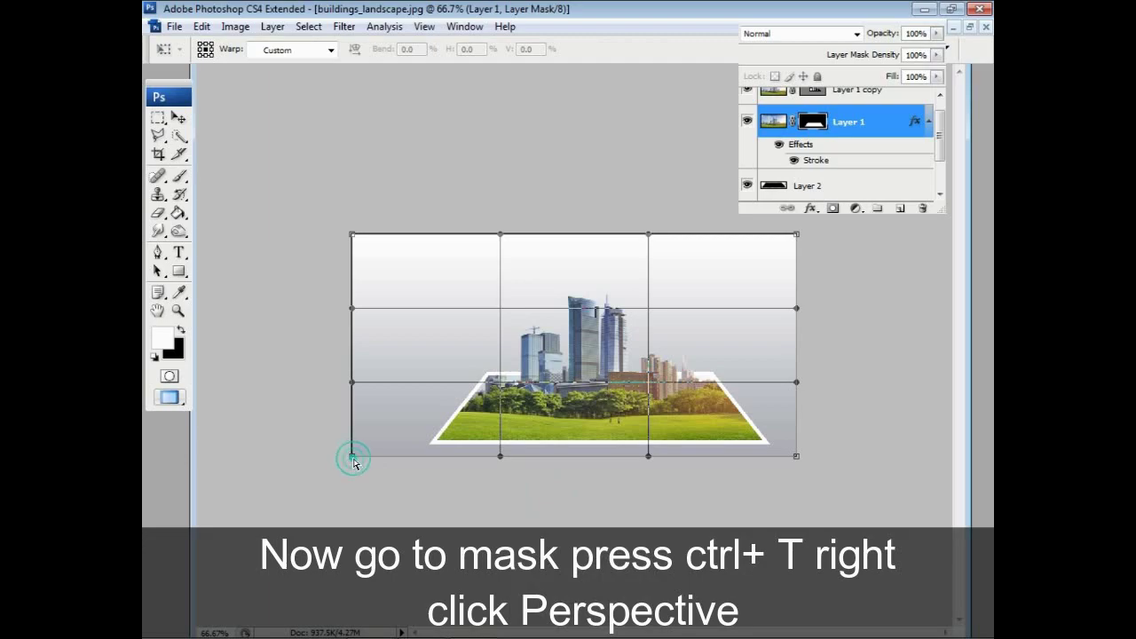
- Bend the photo card's corners and side edges inward and upward with the warp handles
drag(352, 457, 335, 413)
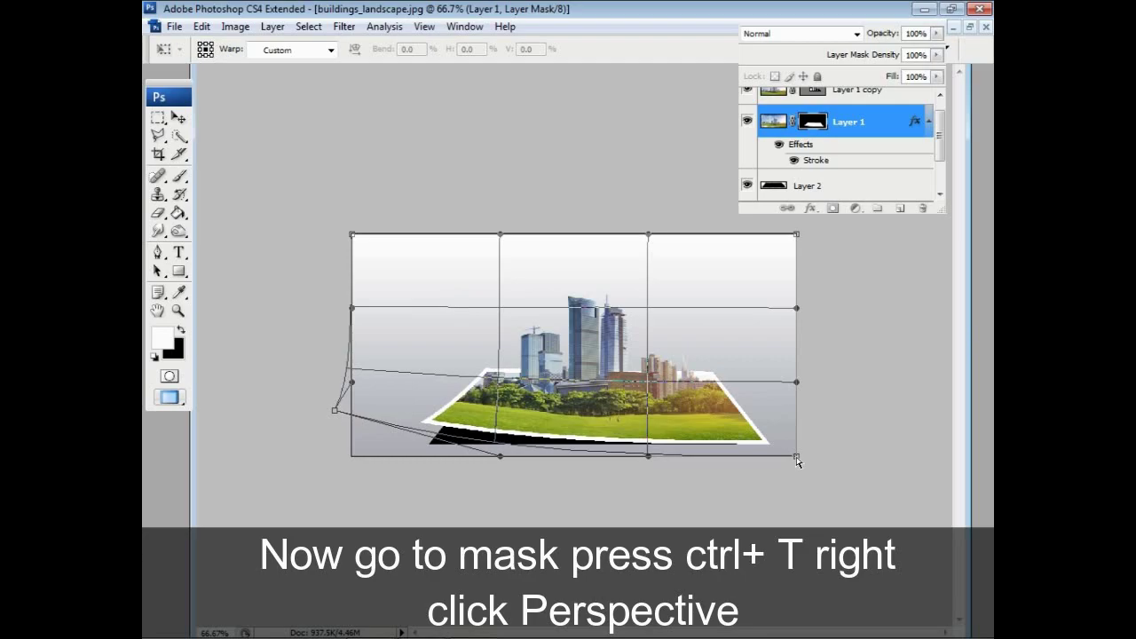
drag(797, 459, 802, 428)
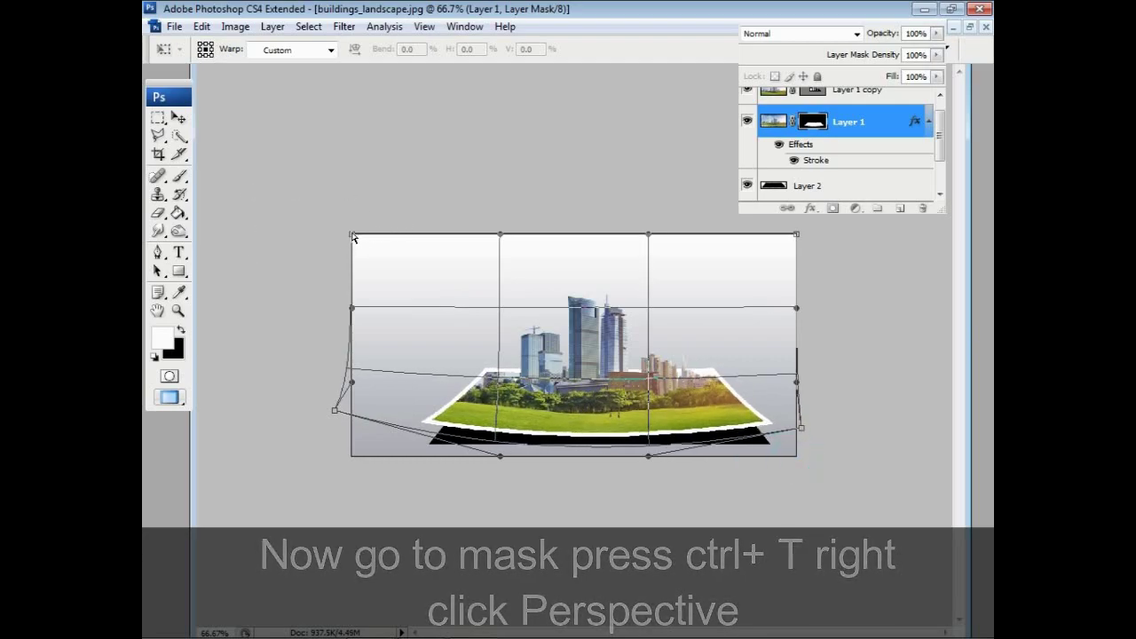
mouse_move(351, 235)
mouse_down()
mouse_move(387, 234)
mouse_move(385, 212)
mouse_up()
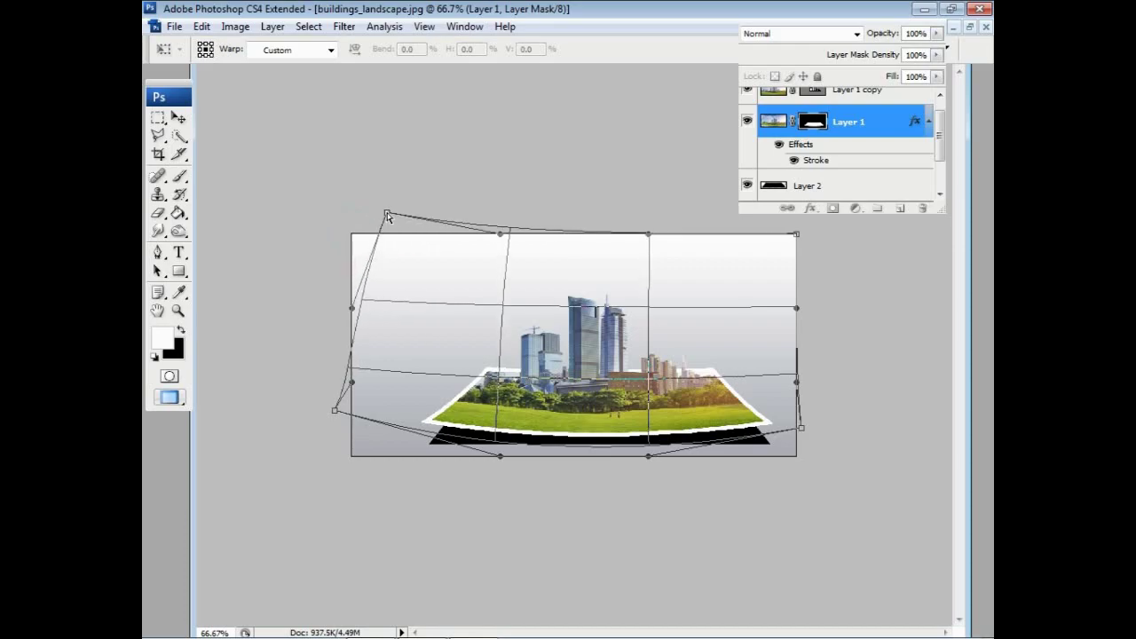
drag(353, 309, 377, 326)
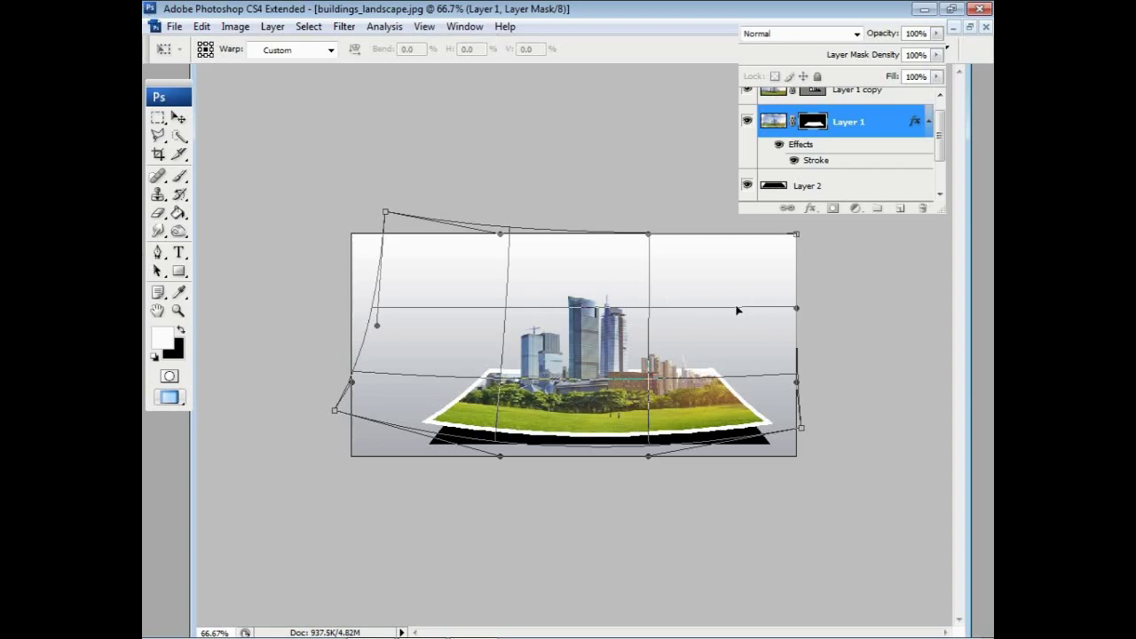
drag(731, 311, 730, 301)
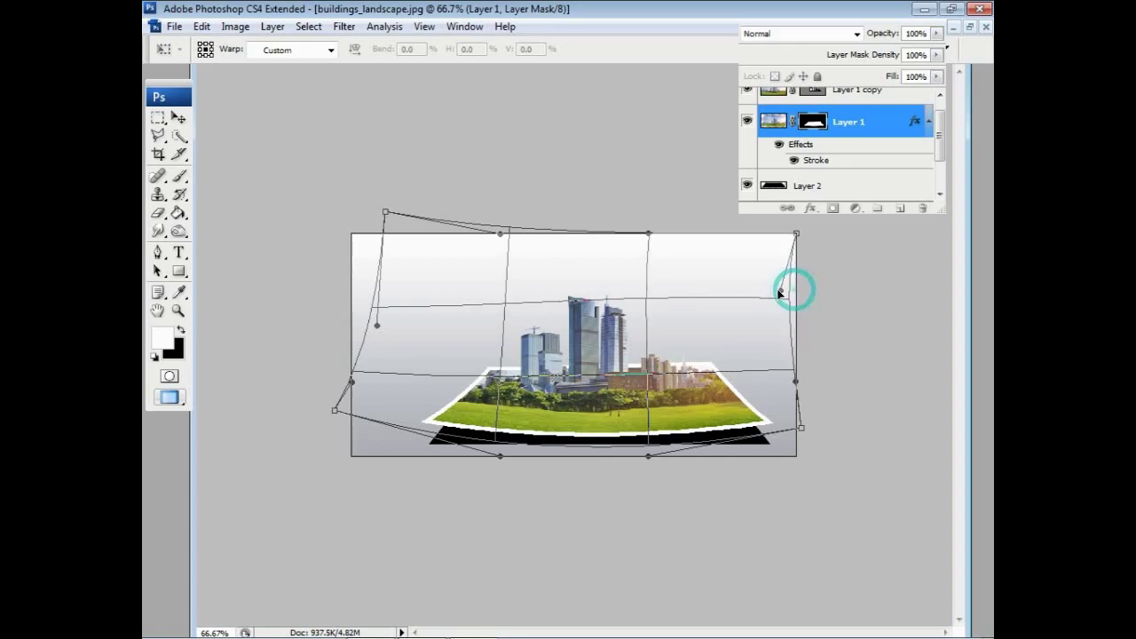
drag(796, 288, 772, 292)
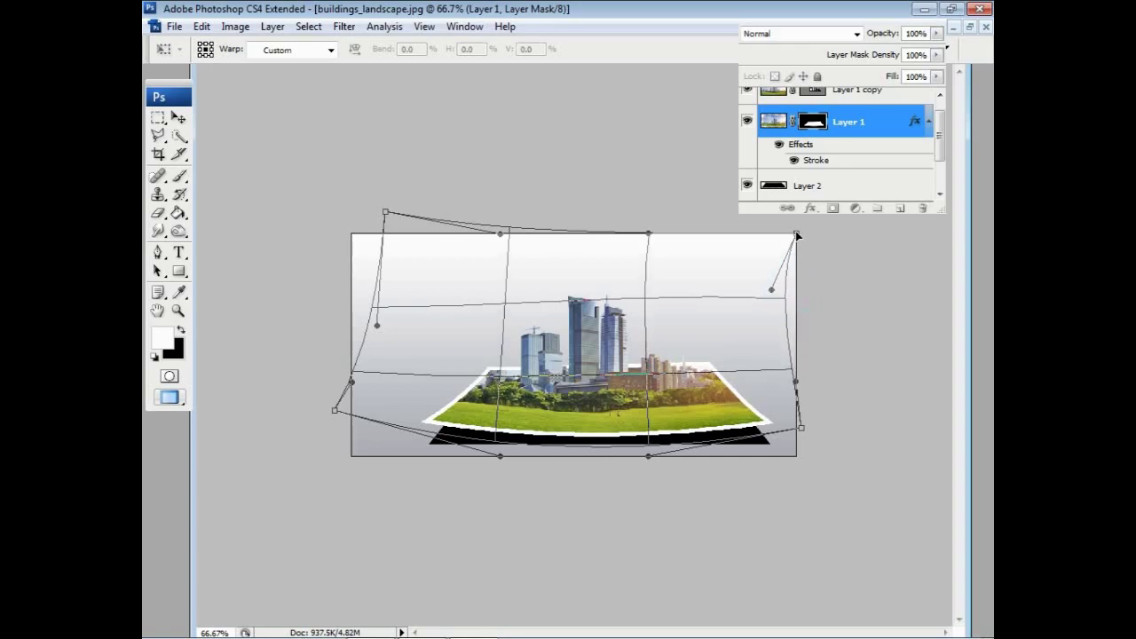
drag(797, 233, 763, 224)
- Refine the top-edge, left-edge and middle curves of the warp, then commit it
drag(758, 225, 754, 222)
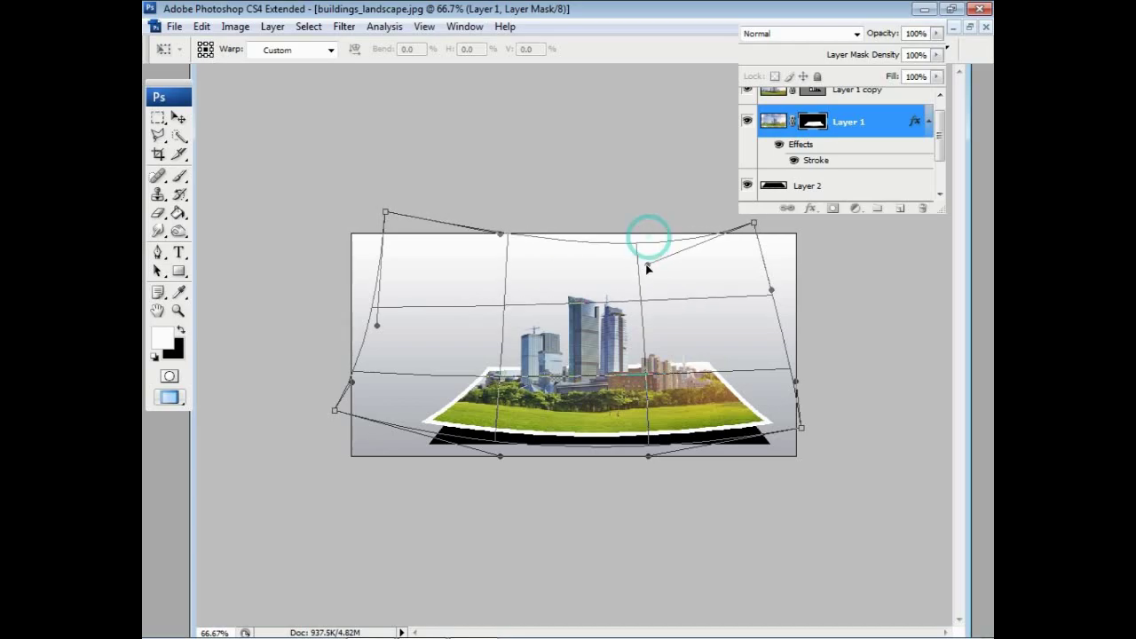
drag(649, 234, 645, 276)
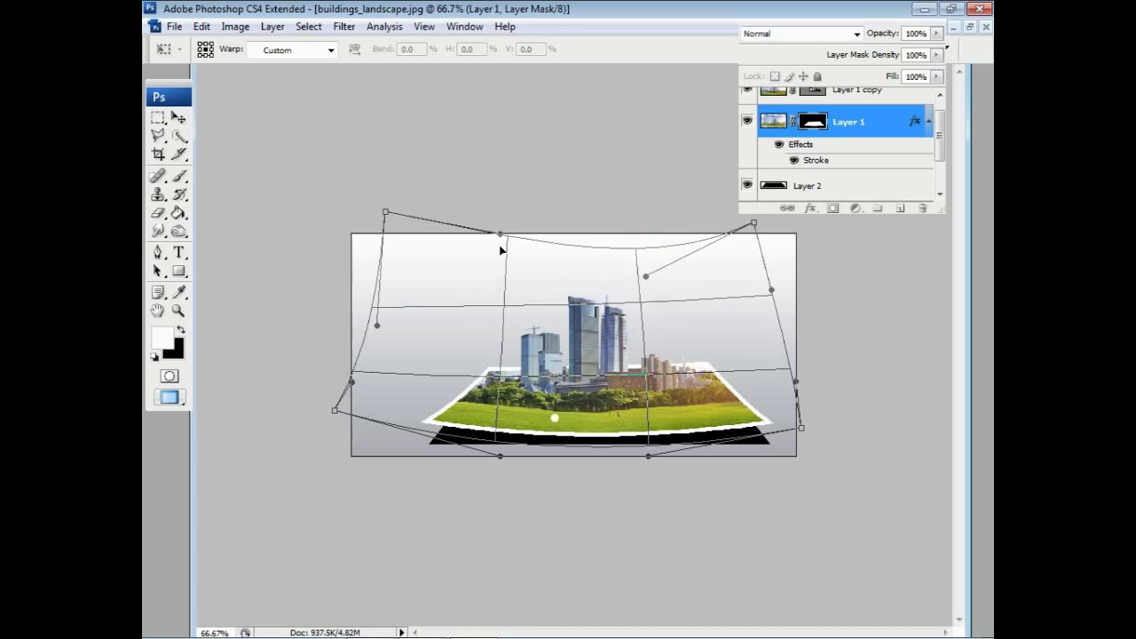
drag(500, 233, 500, 255)
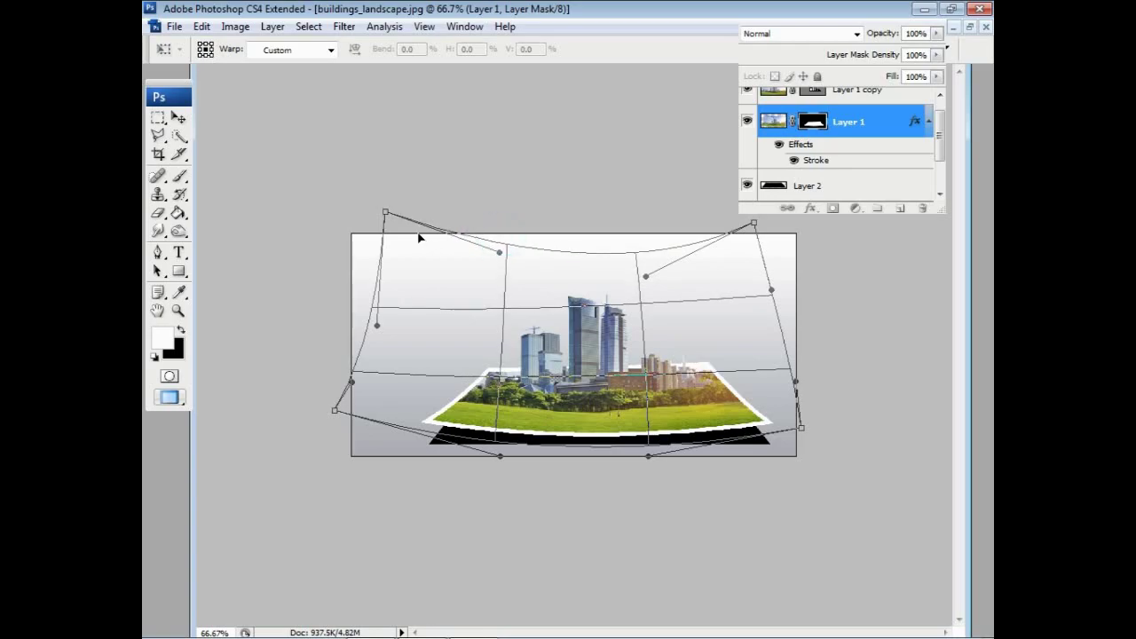
drag(376, 326, 414, 325)
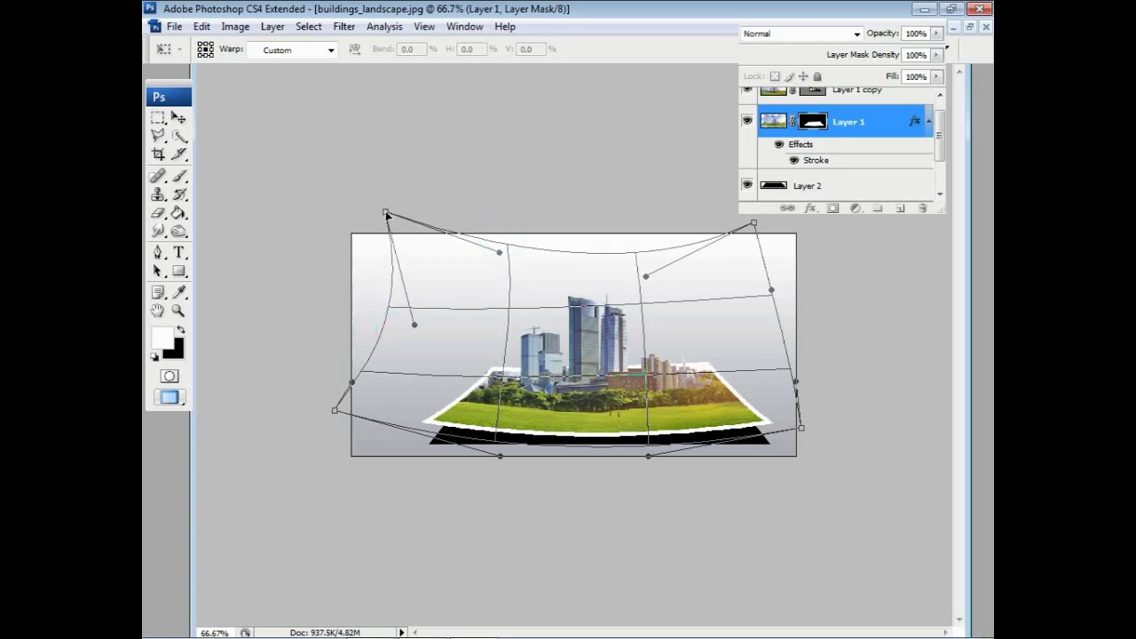
mouse_move(387, 214)
mouse_down()
mouse_move(418, 166)
mouse_move(401, 139)
mouse_up()
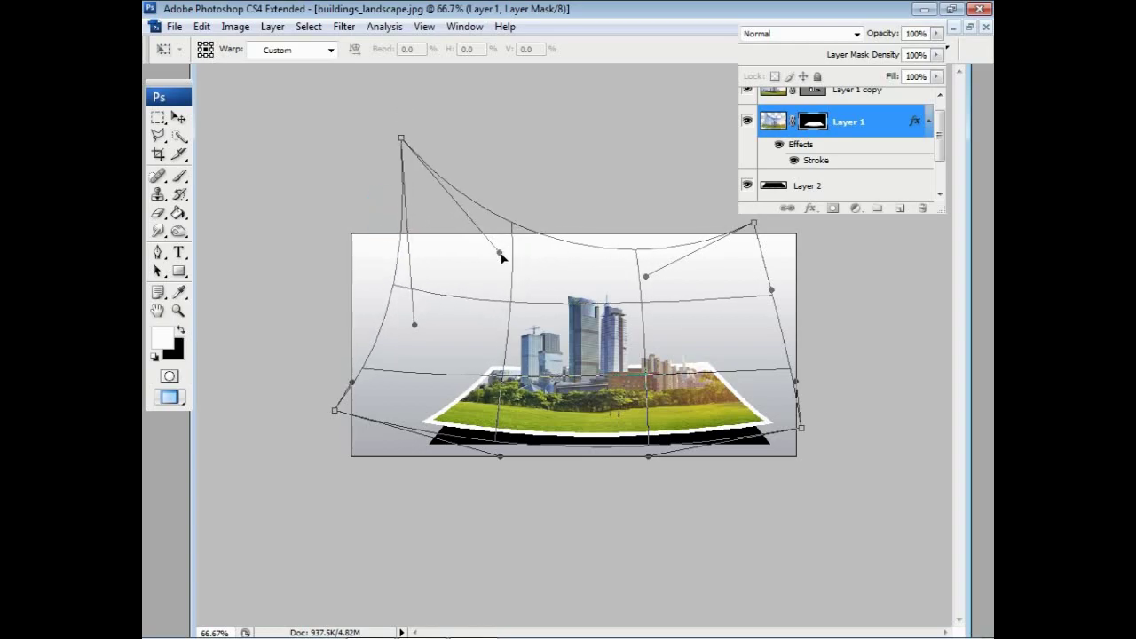
drag(499, 251, 479, 210)
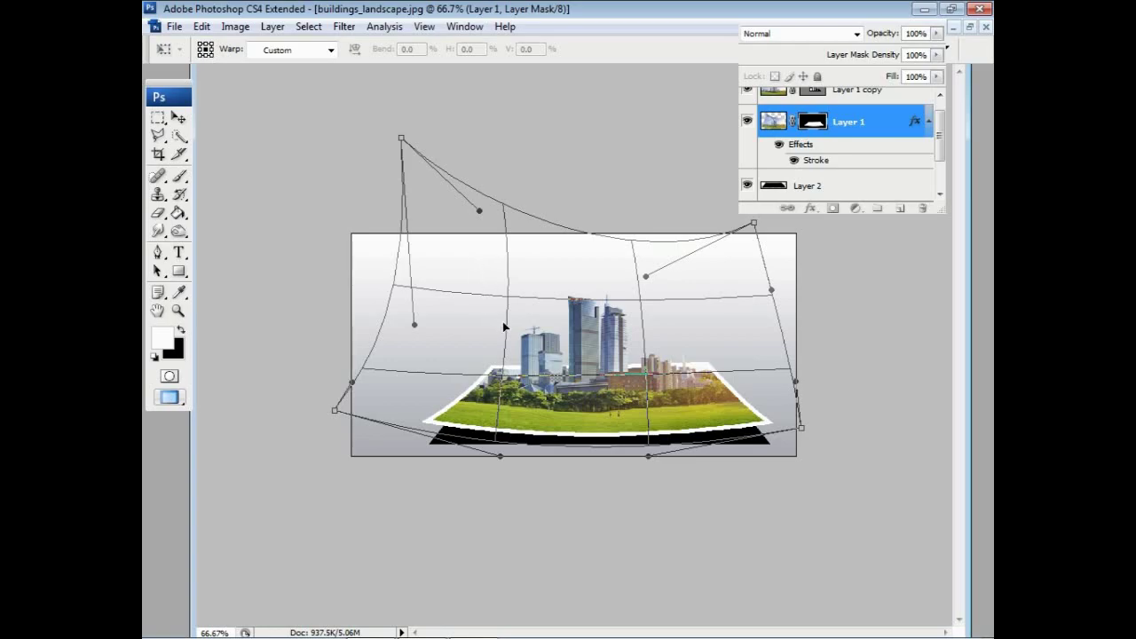
mouse_move(497, 298)
mouse_down()
mouse_move(482, 273)
mouse_move(485, 295)
mouse_up()
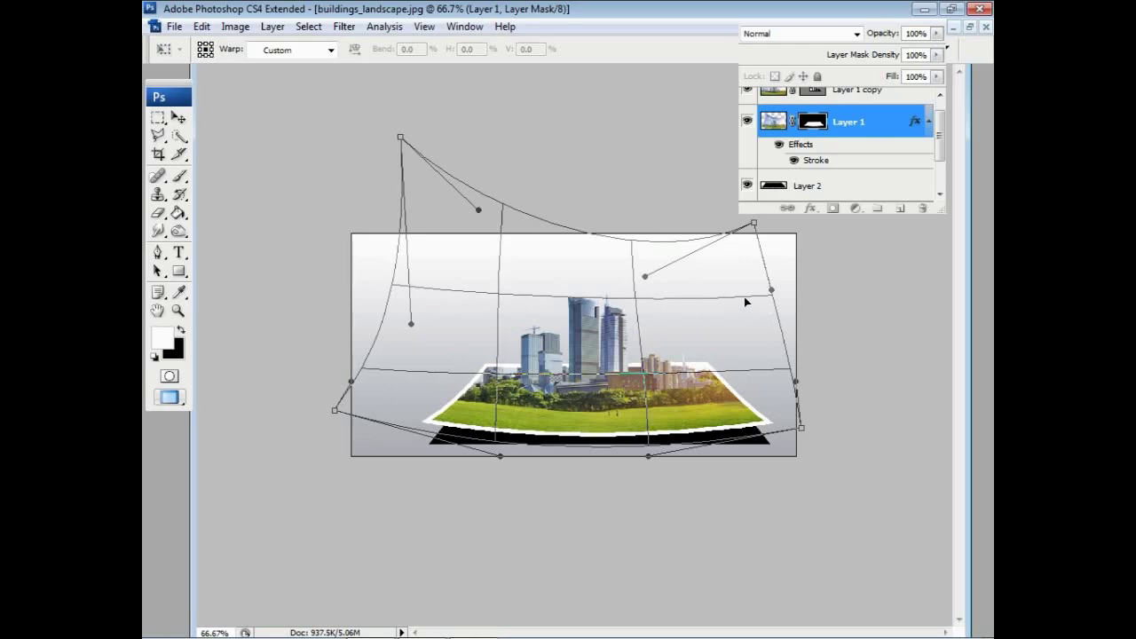
drag(746, 302, 749, 289)
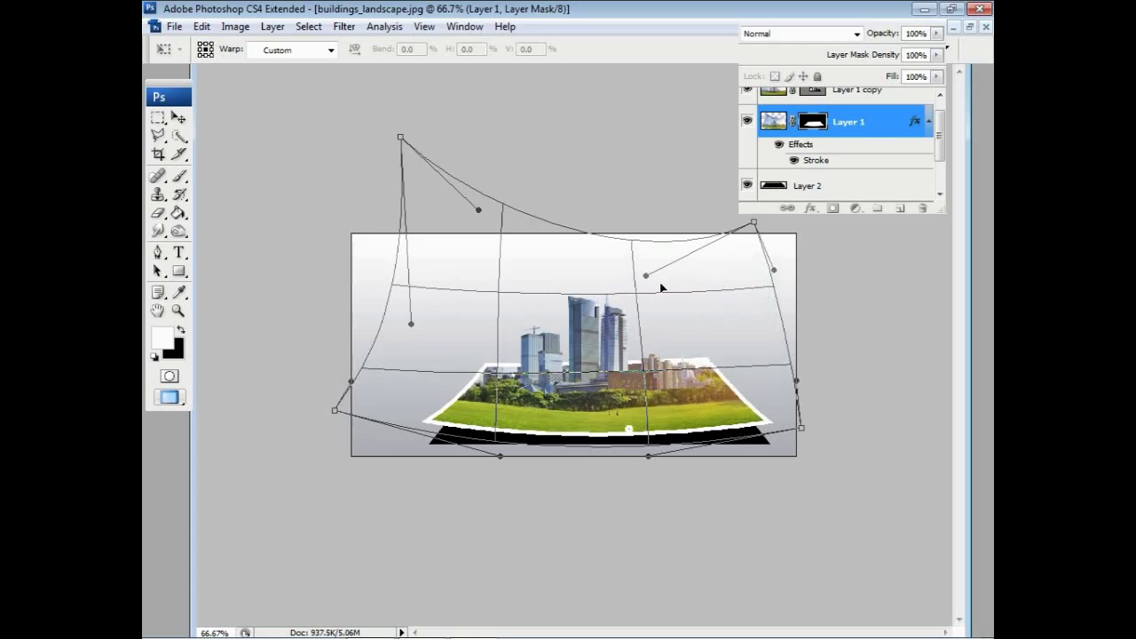
drag(639, 295, 639, 313)
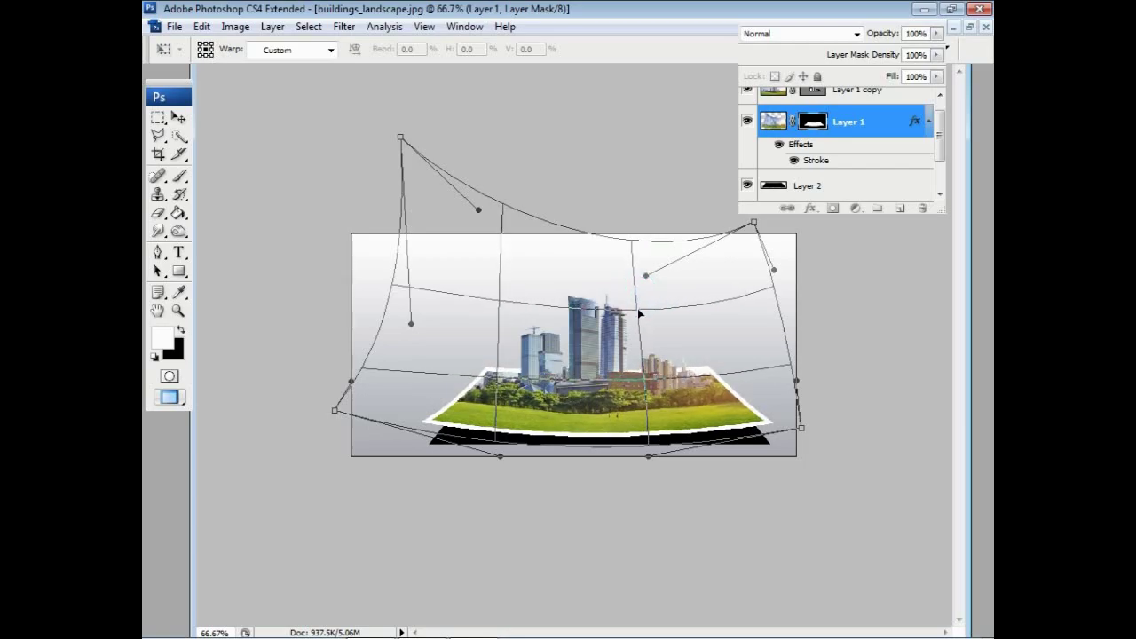
key(Return)
key(p)
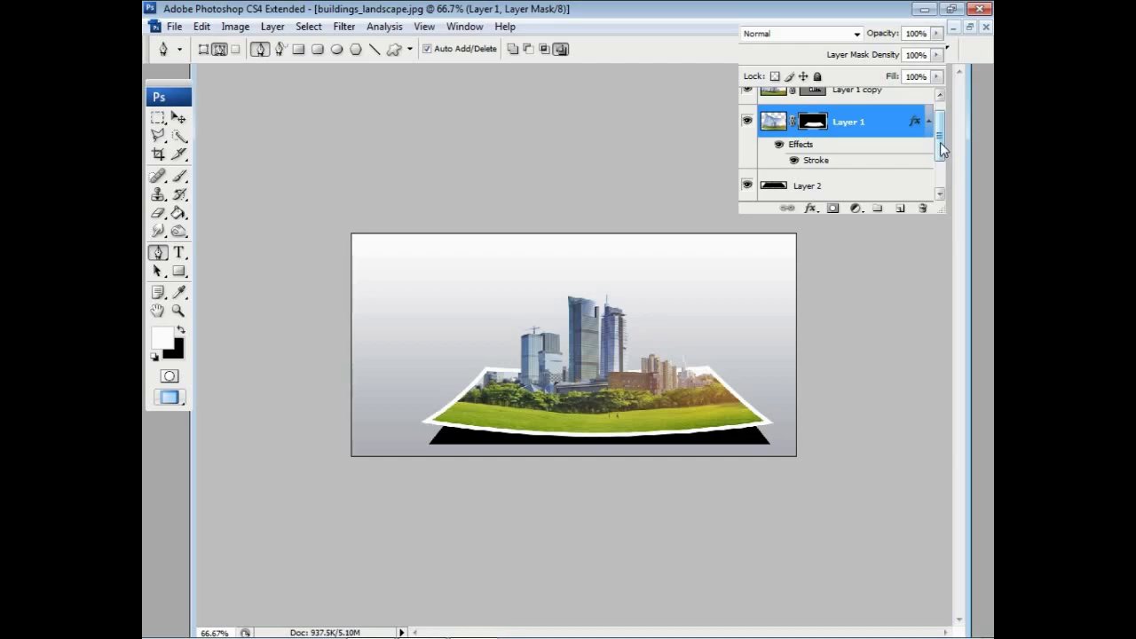
- Blur Layer 2's black shadow with a 10.0-pixel Gaussian Blur
drag(940, 142, 941, 164)
click(822, 155)
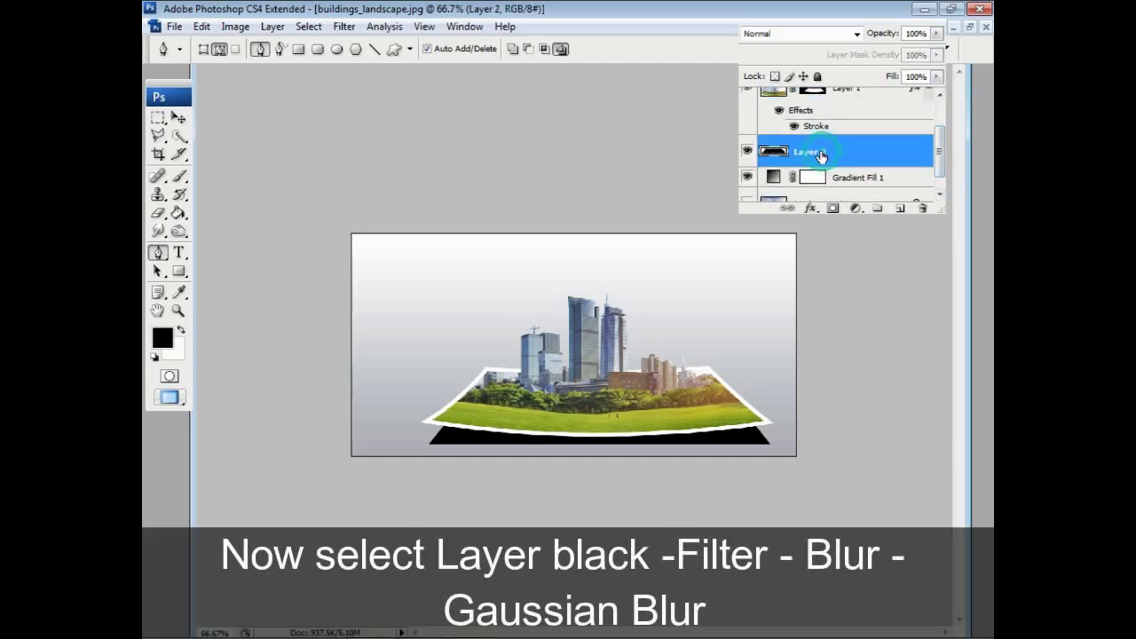
click(342, 27)
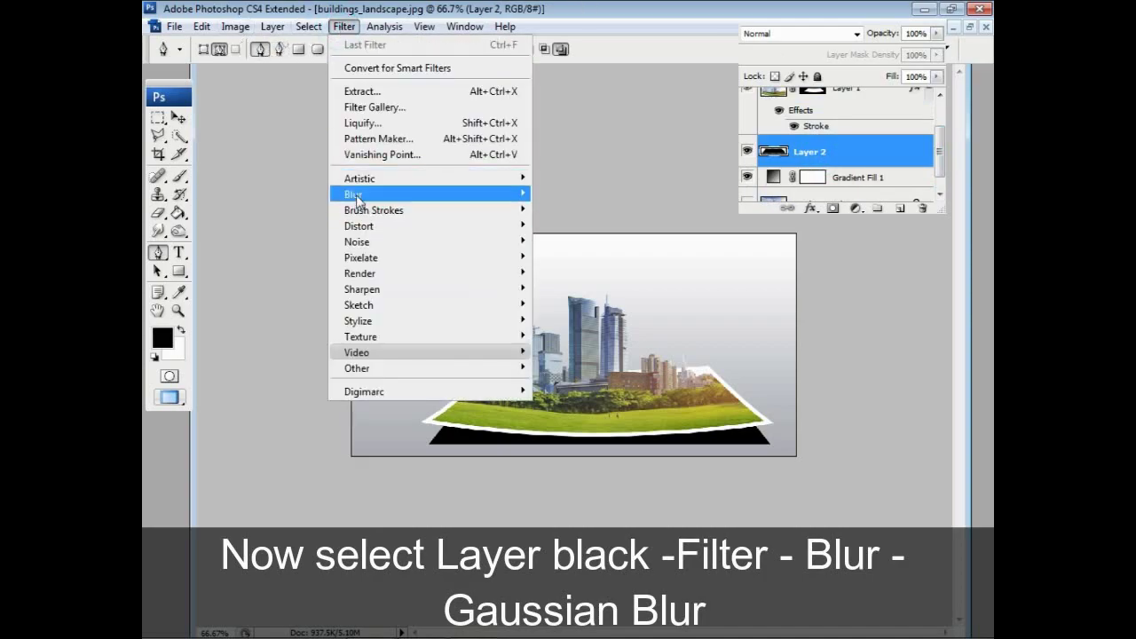
mouse_move(353, 194)
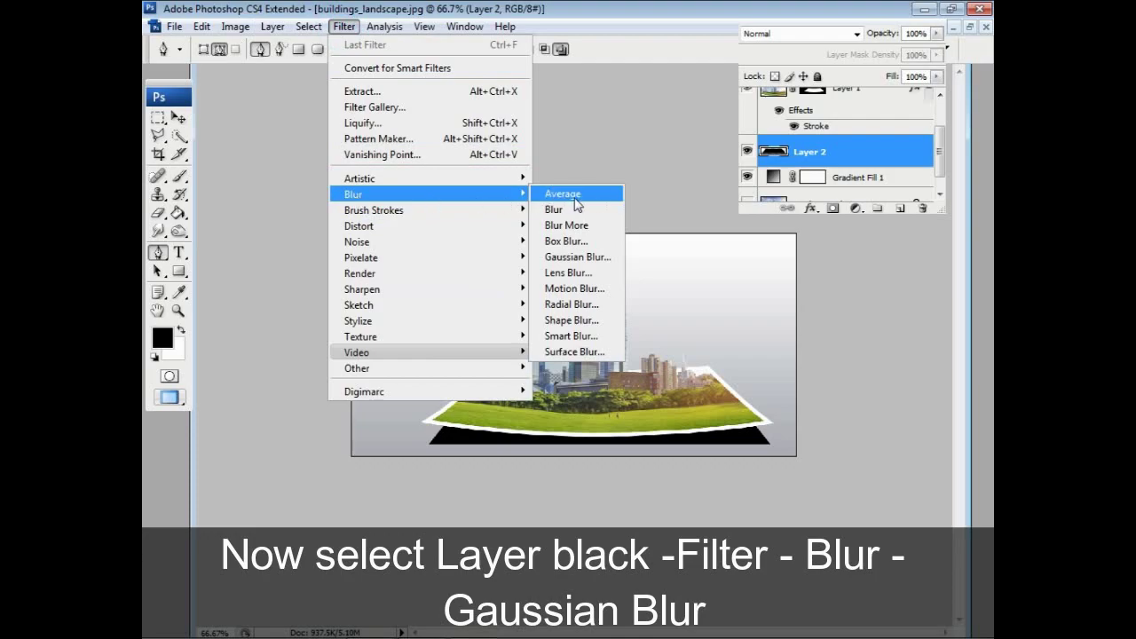
click(579, 257)
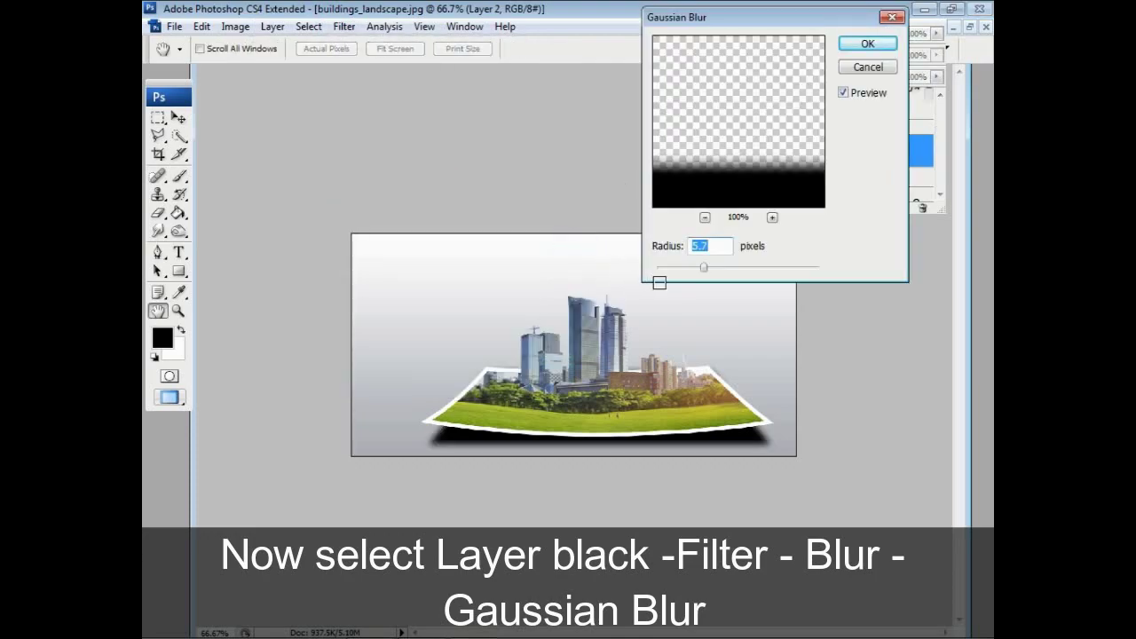
drag(704, 267, 734, 279)
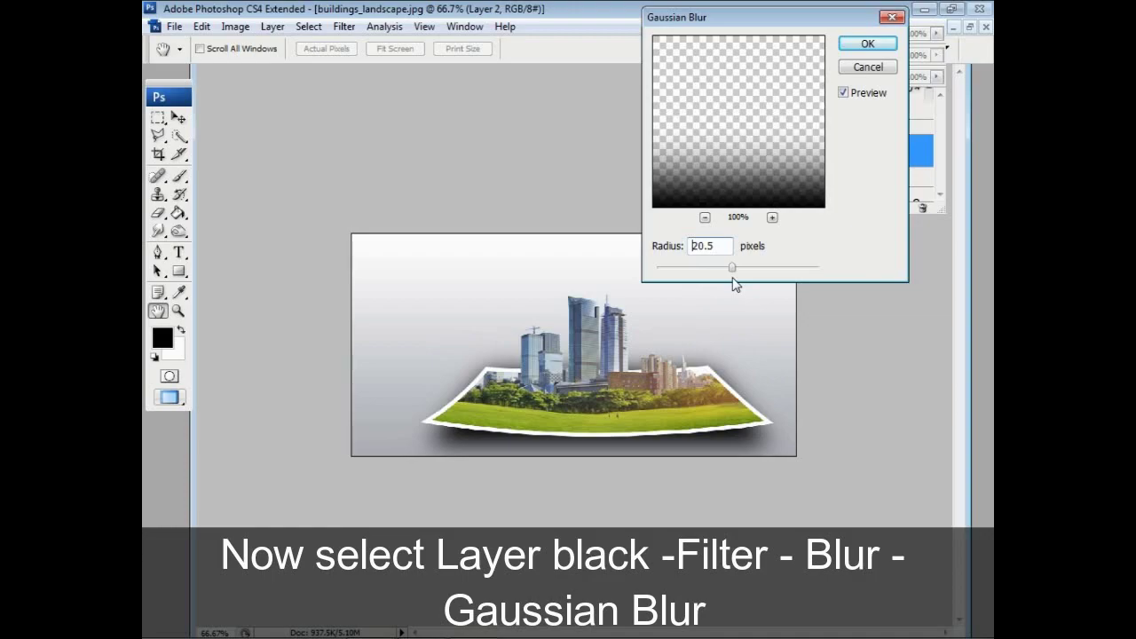
drag(734, 279, 723, 279)
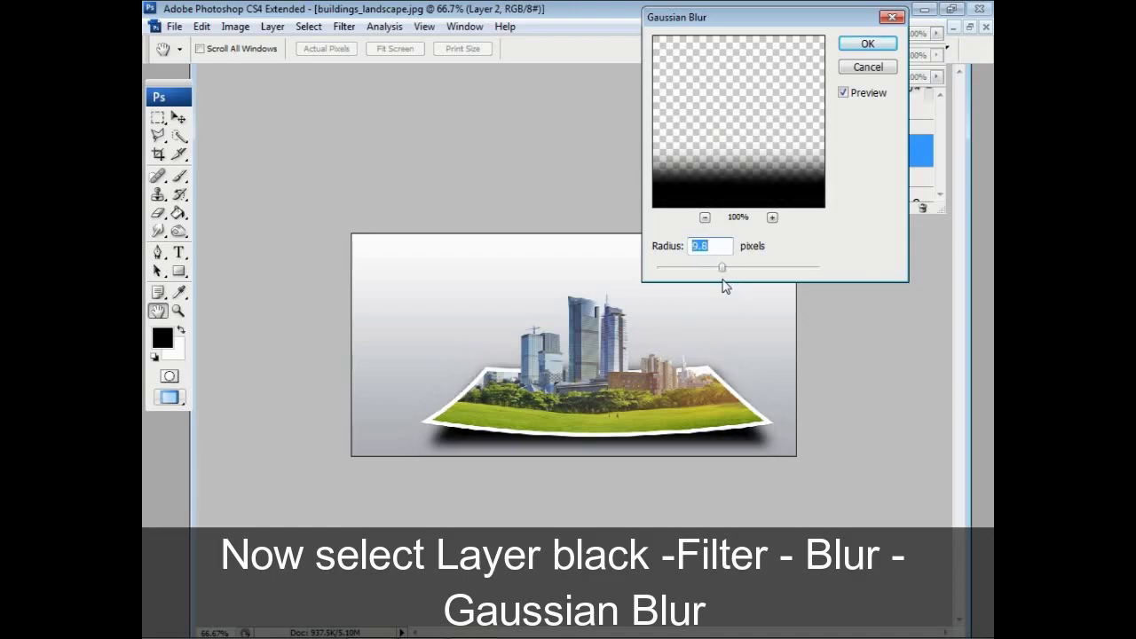
drag(723, 268, 723, 269)
click(867, 45)
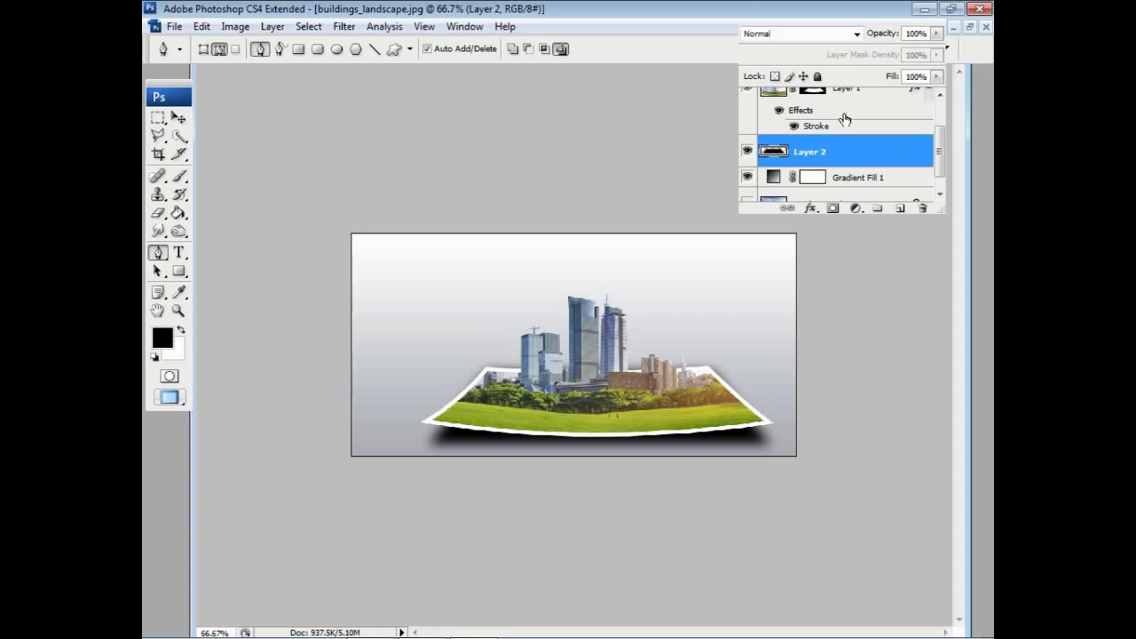
- Scale Layer 2's blurred shadow down to 76% height with Free Transform
key(ctrl+t)
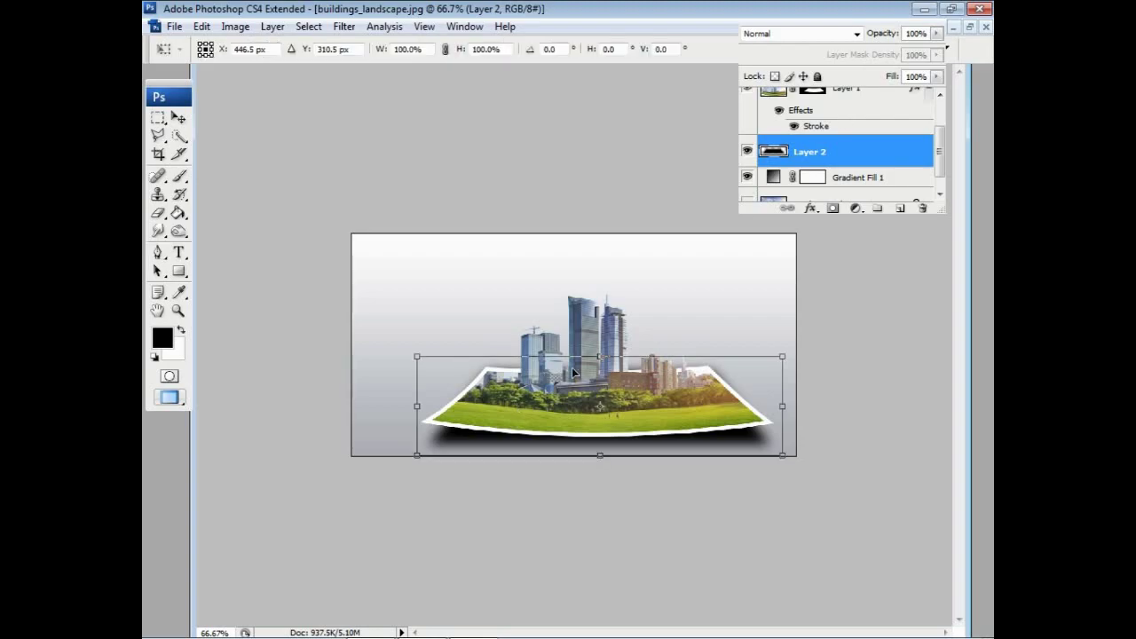
drag(605, 352, 602, 371)
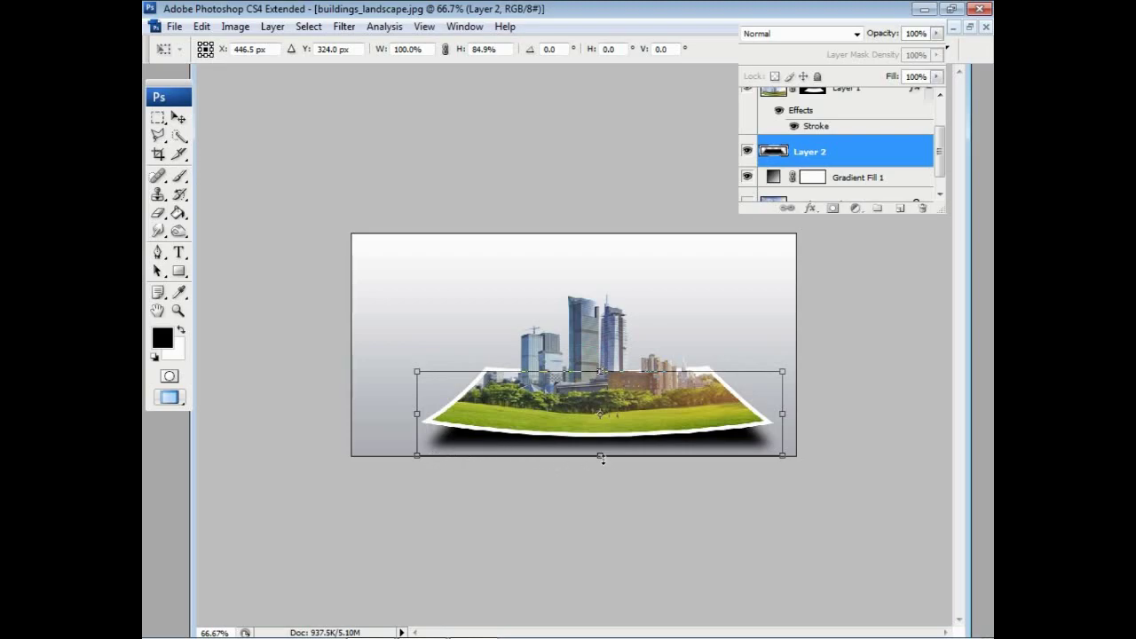
drag(601, 458, 601, 450)
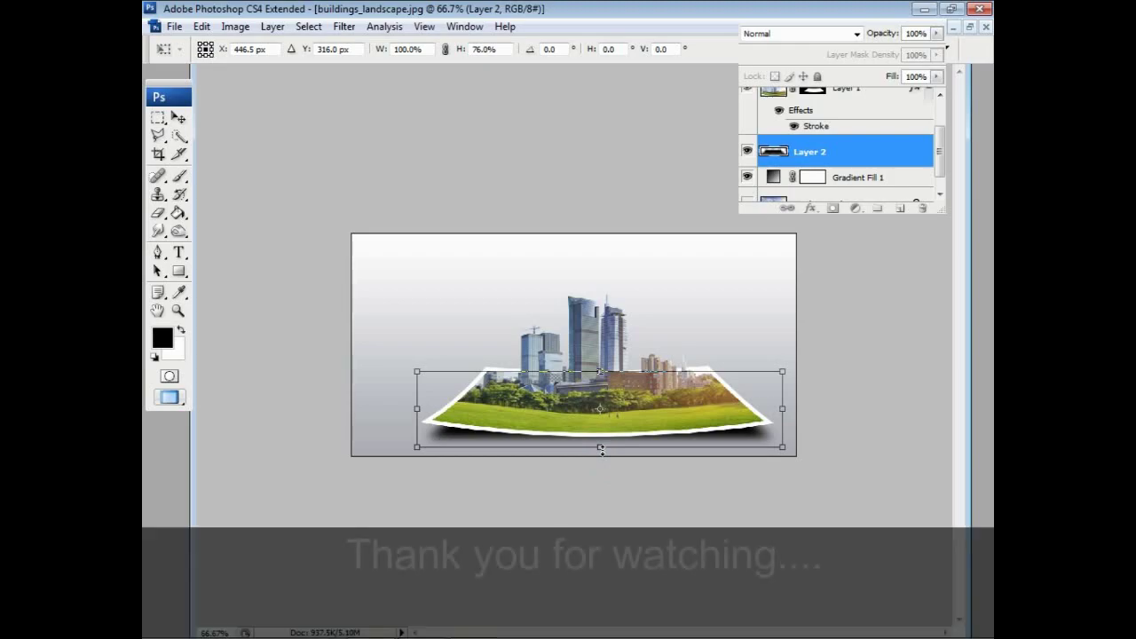
key(p)
key(Return)
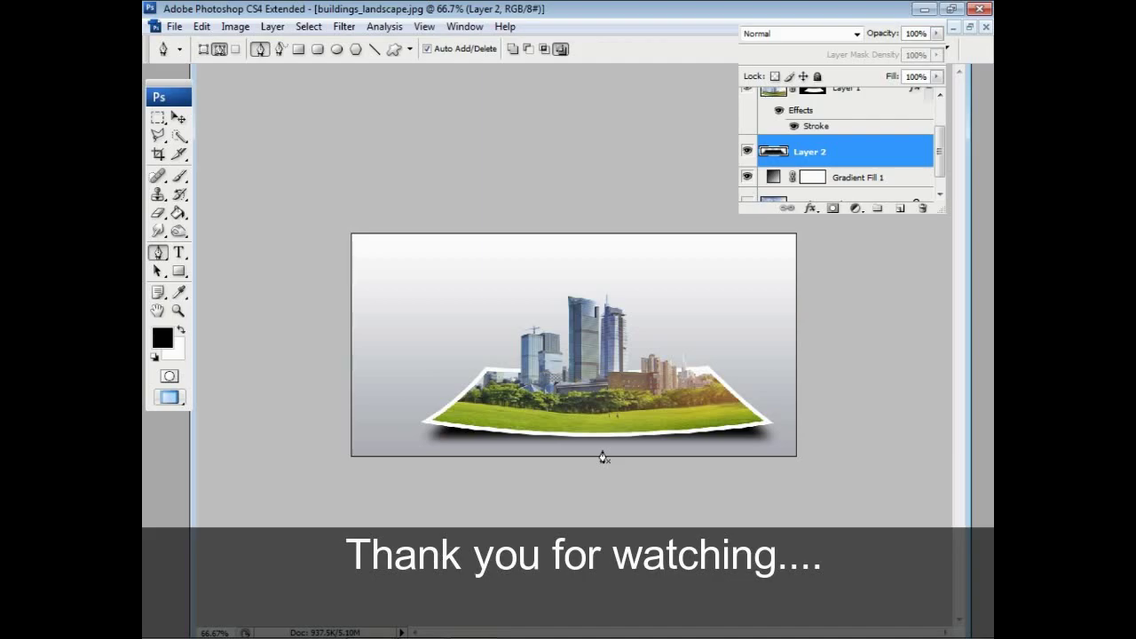
- Set Layer 2's opacity to 74%, then select Layer 1
click(936, 34)
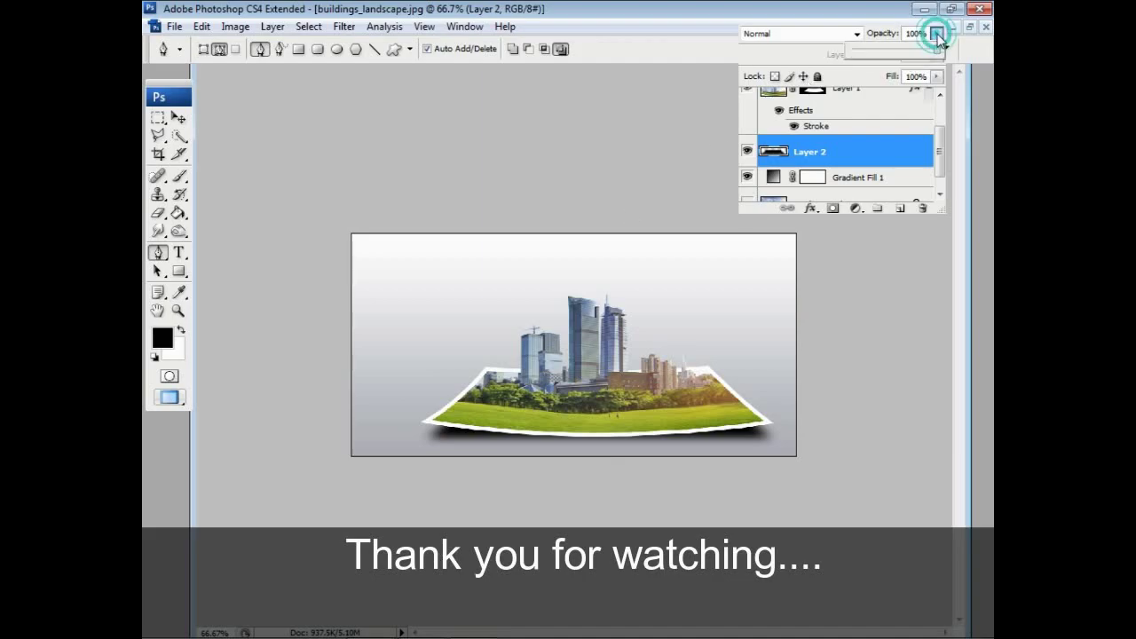
drag(938, 49, 917, 66)
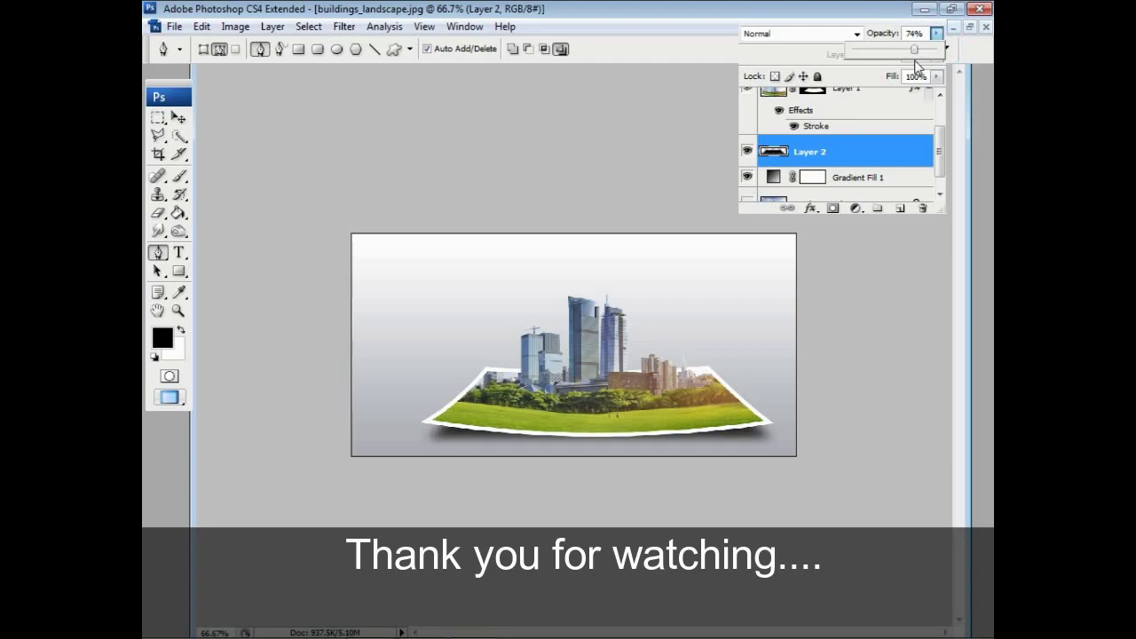
click(878, 118)
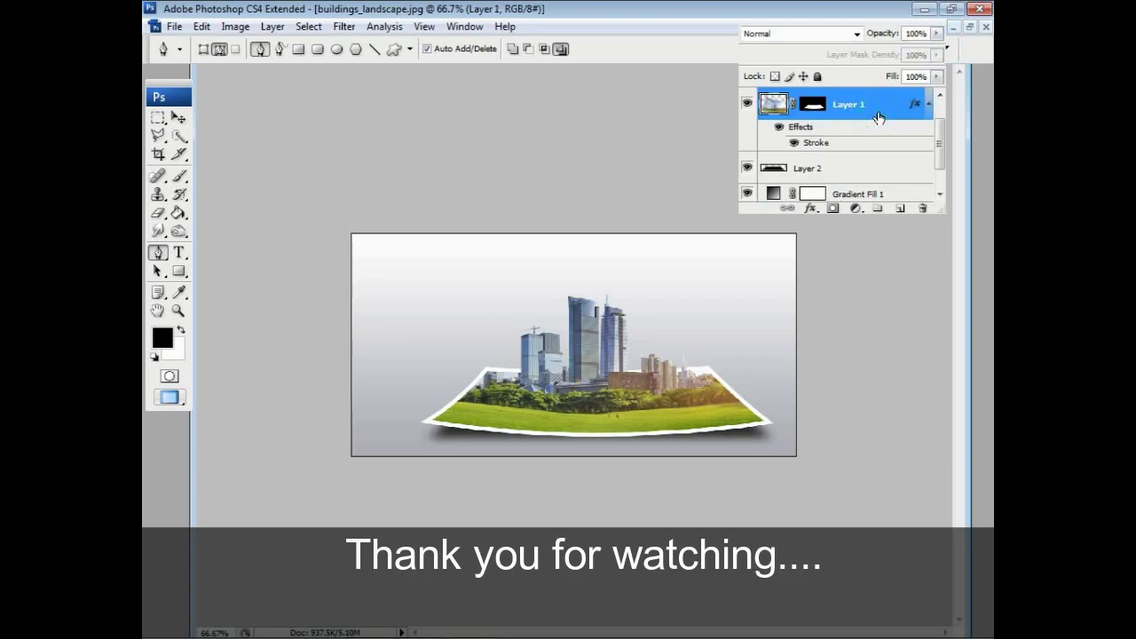